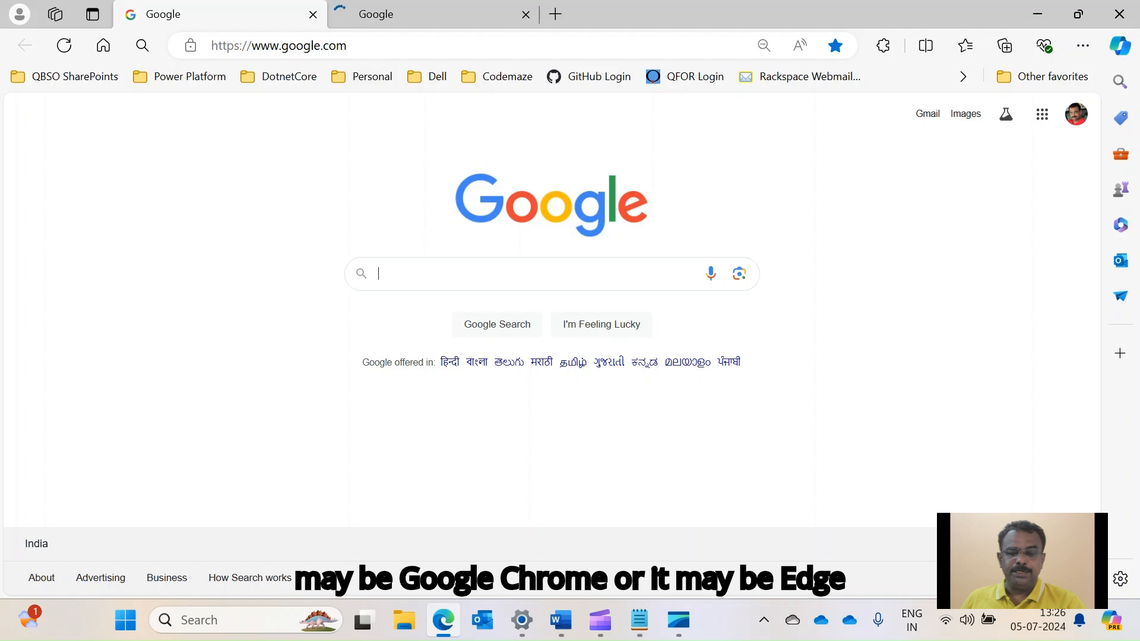
# Go to office.com and create a new blank Word document
pyautogui.hotkey('ctrl', 'l')
pyautogui.write('office')
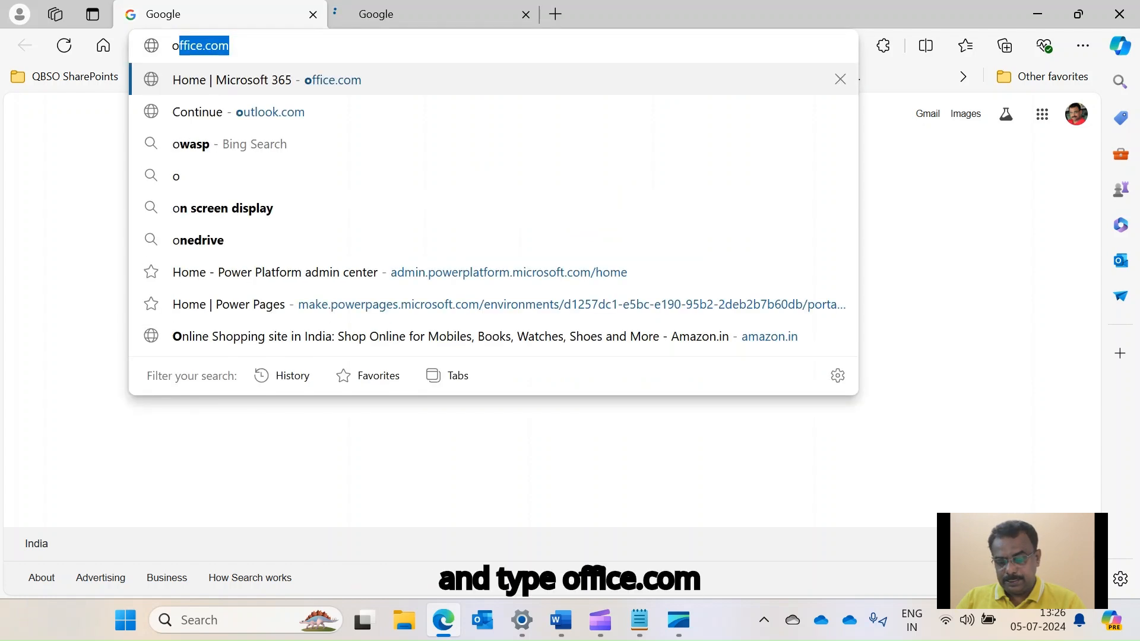
pyautogui.press('Return')
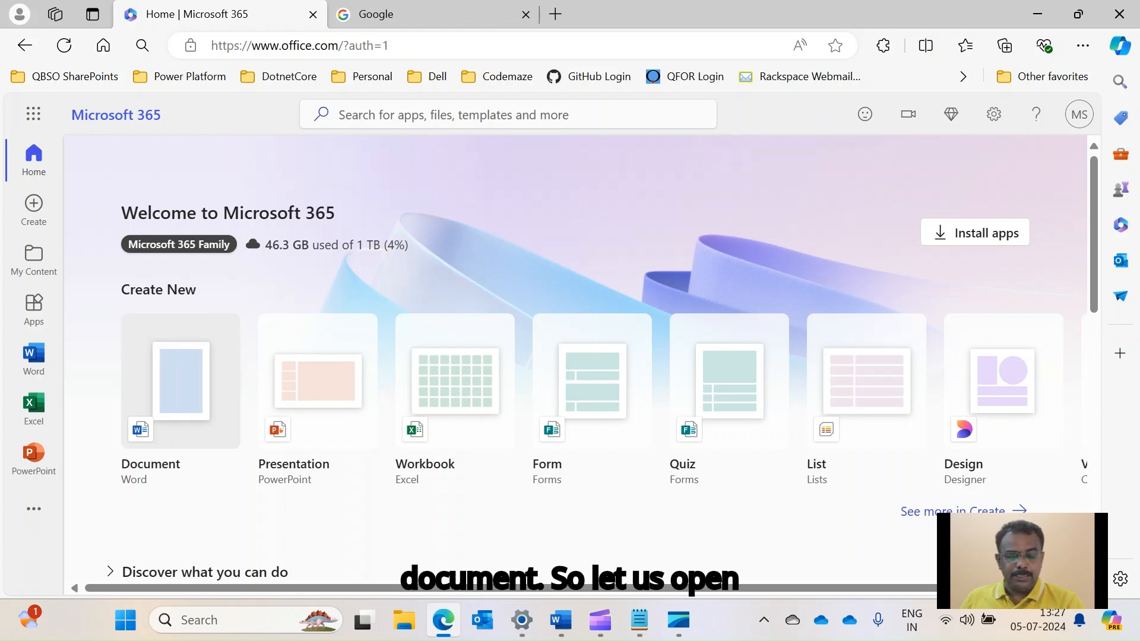
pyautogui.click(180, 380)
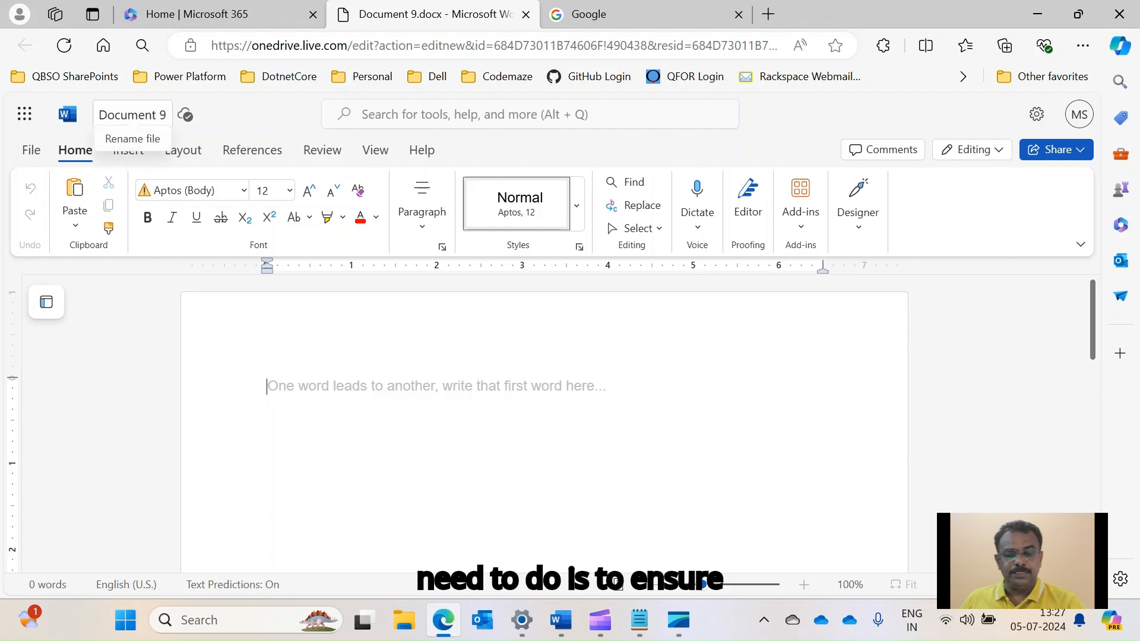
pyautogui.click(132, 115)
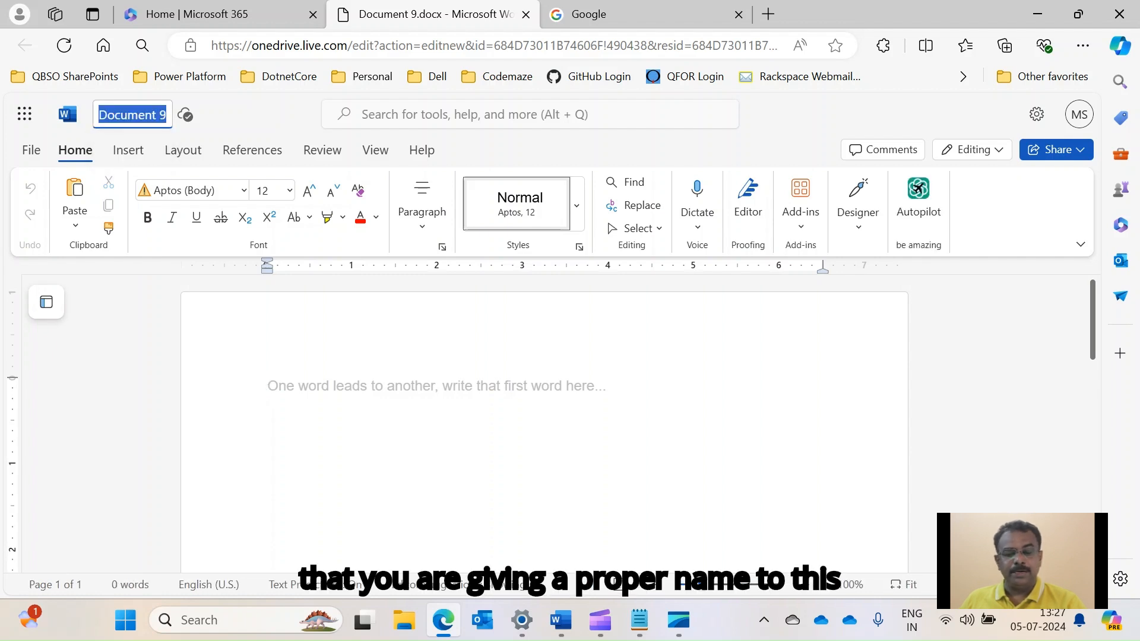
pyautogui.click(267, 386)
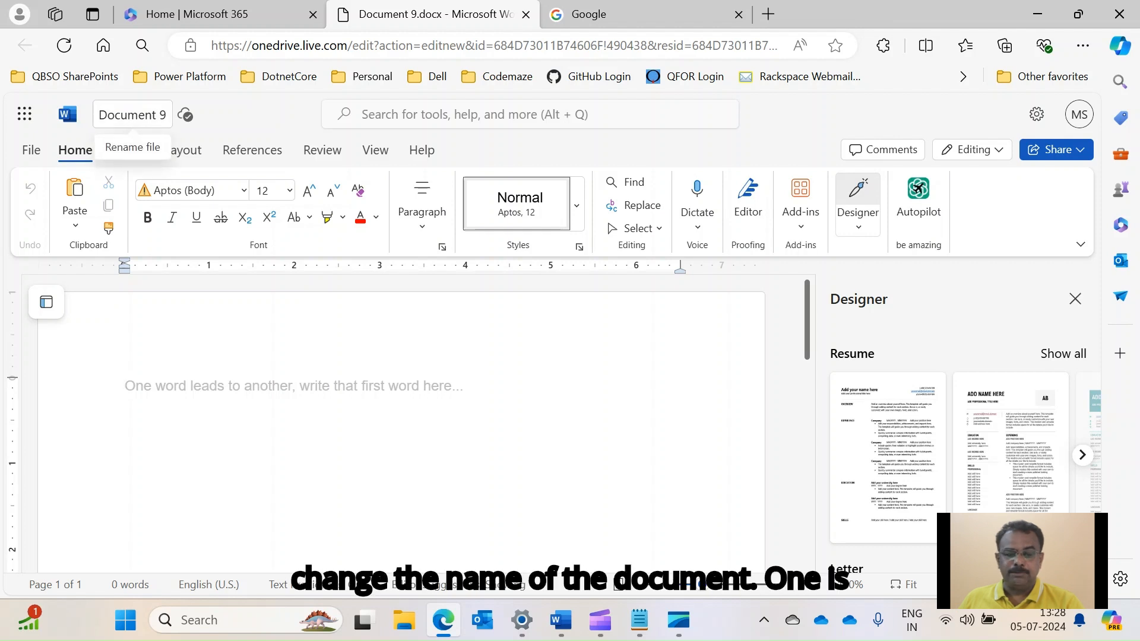
pyautogui.click(132, 115)
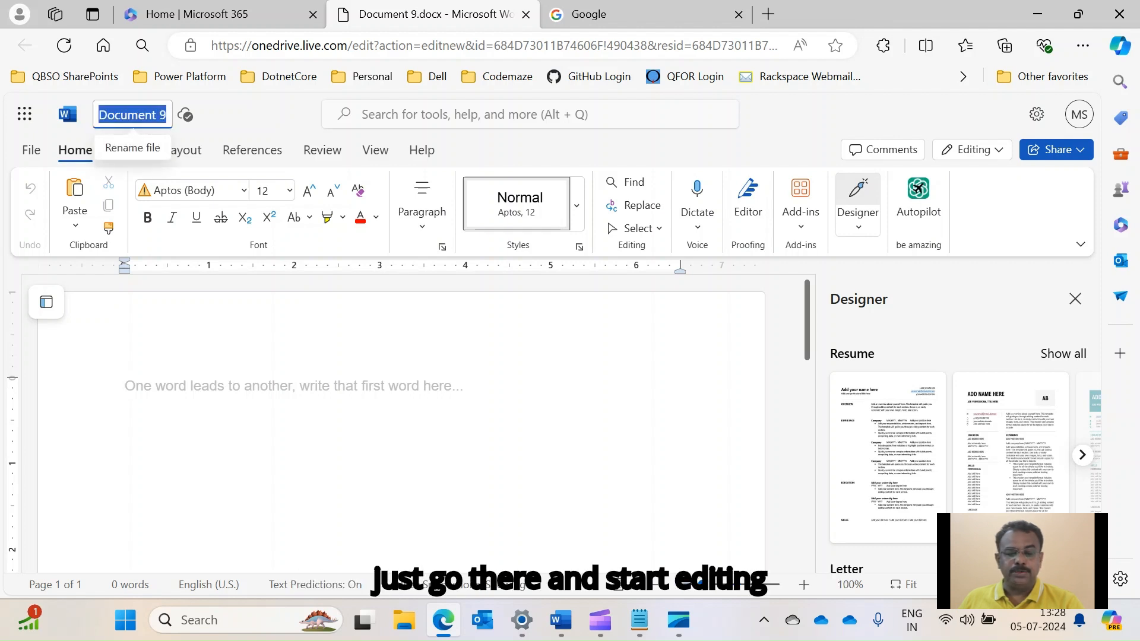
pyautogui.click(125, 386)
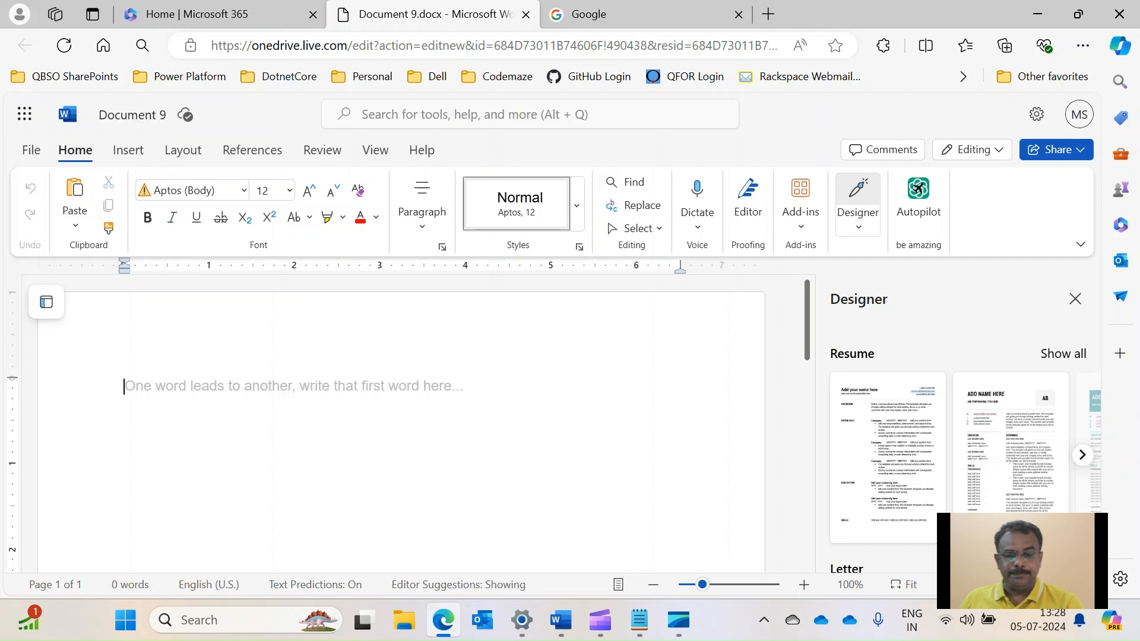
# Rename the document file as Excercise1
pyautogui.click(31, 150)
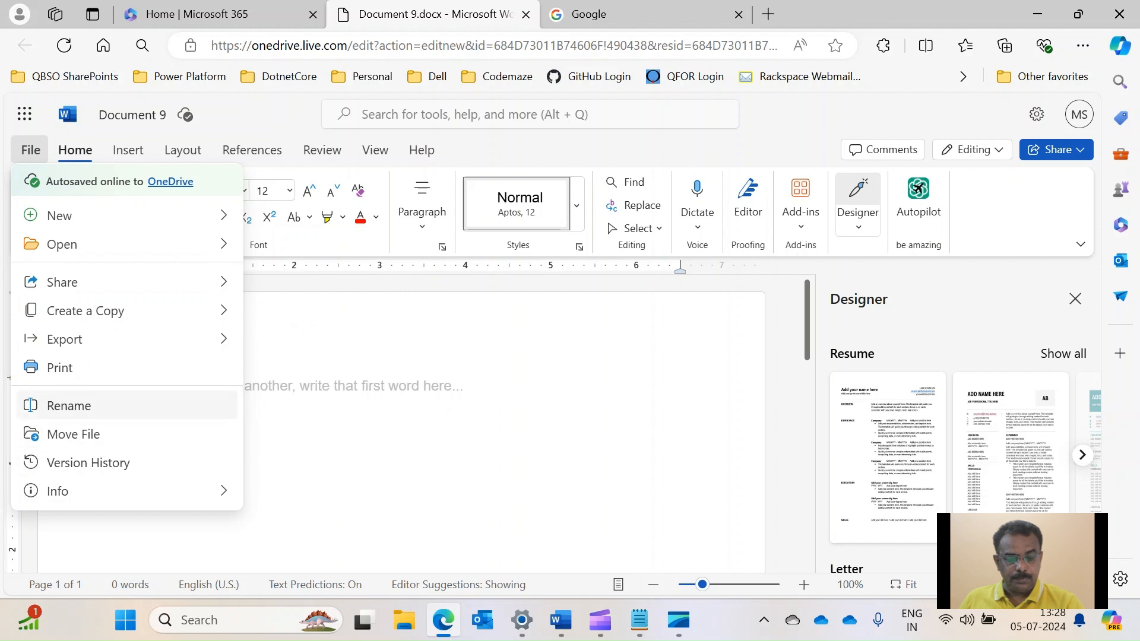
pyautogui.click(69, 405)
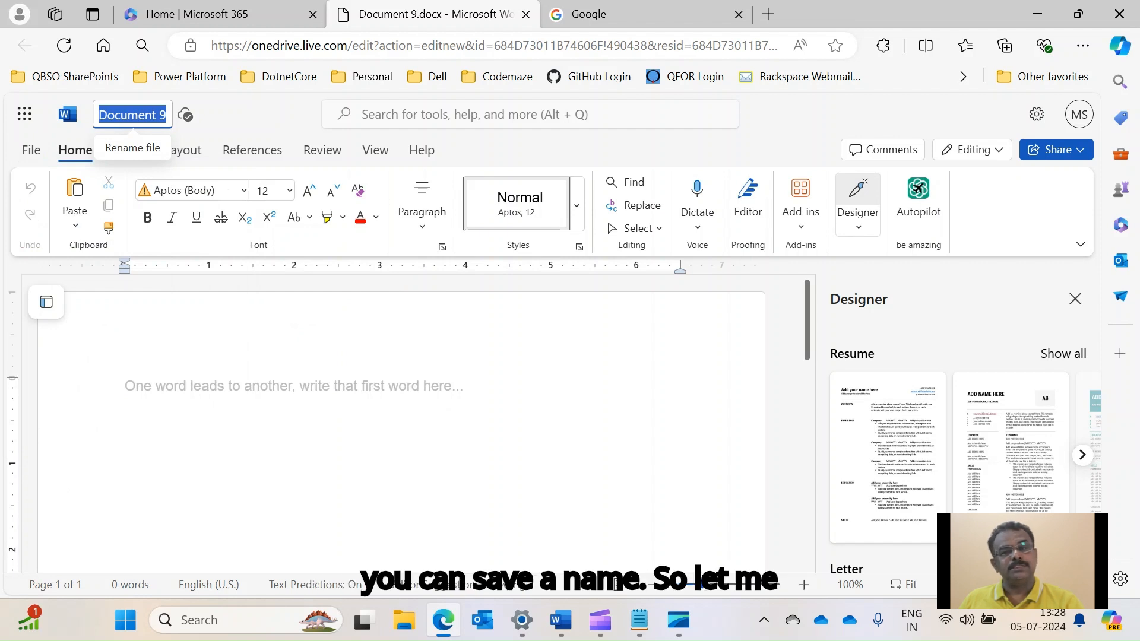
pyautogui.write('E')
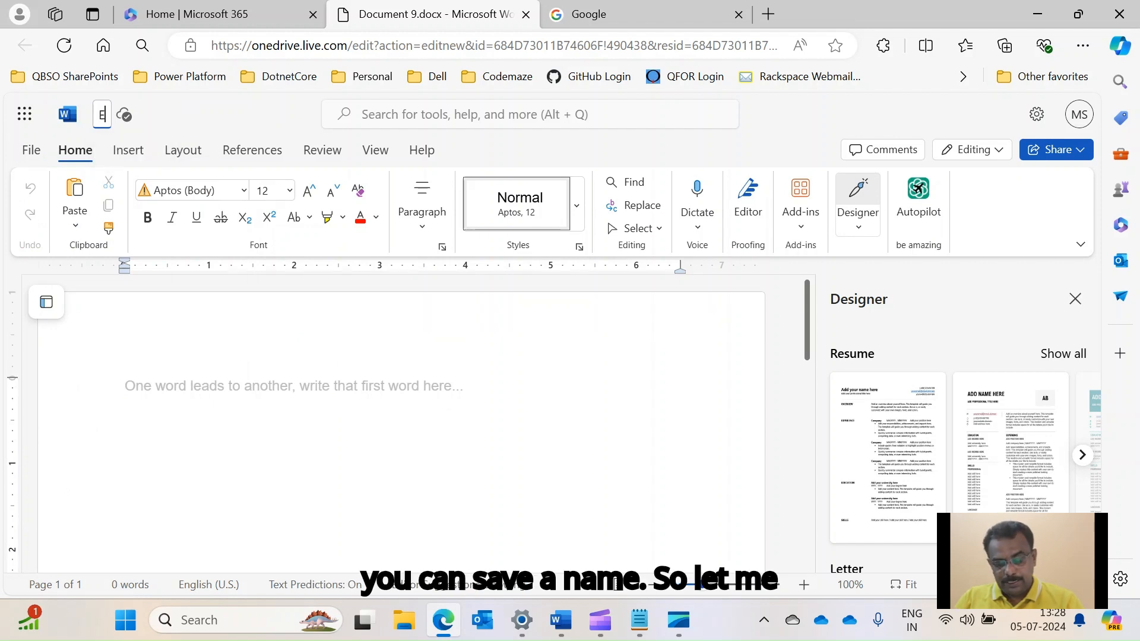
pyautogui.write('xcerci')
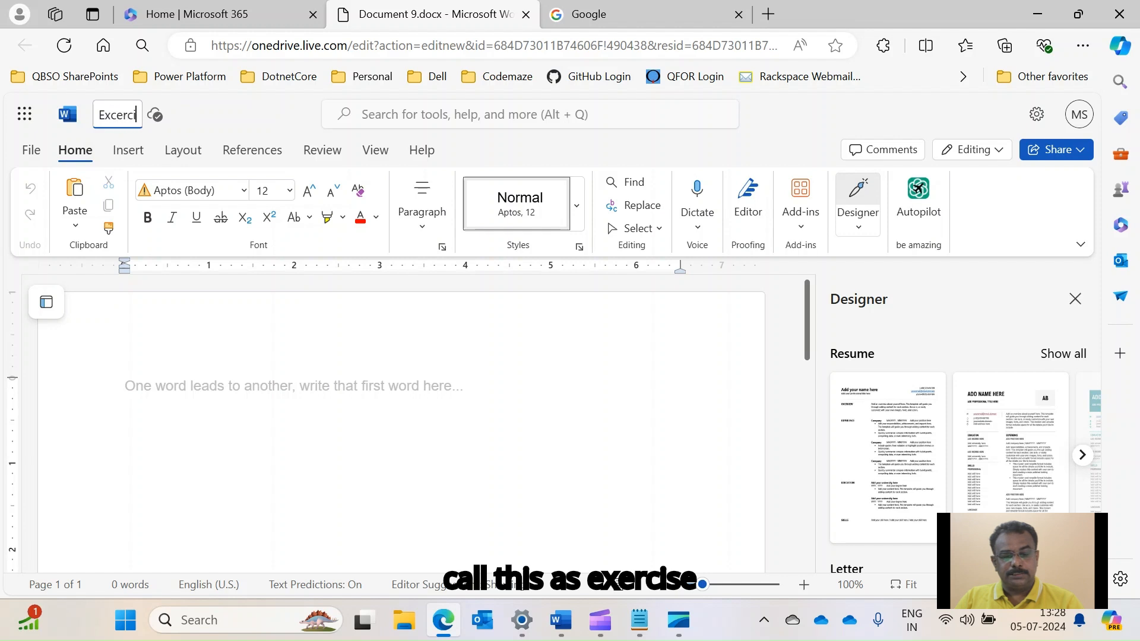
pyautogui.write('se1')
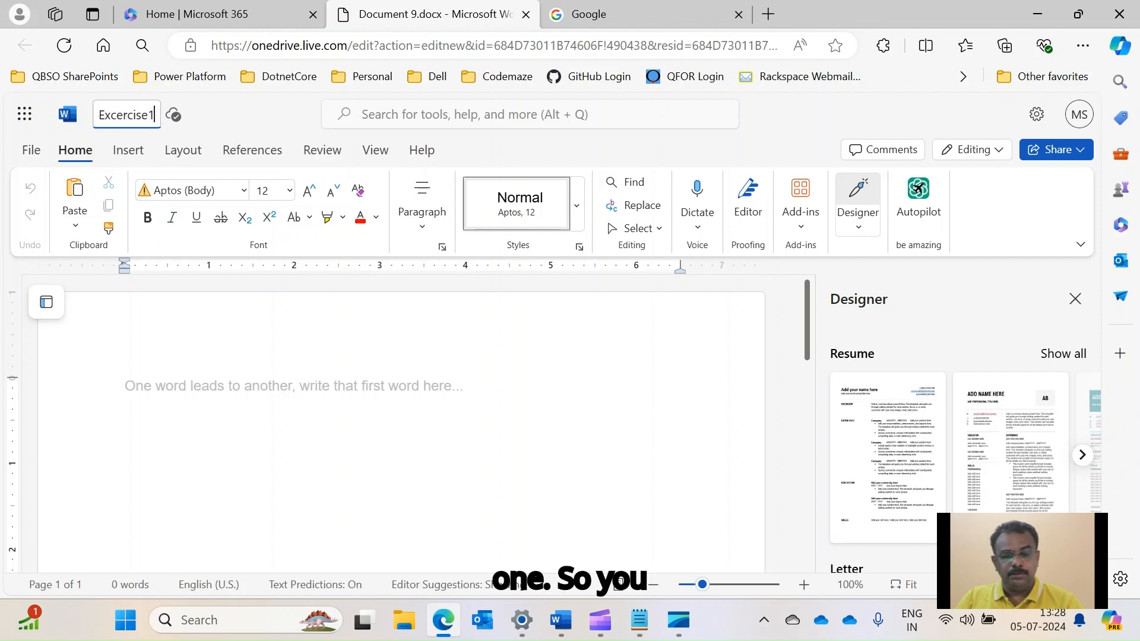
pyautogui.press('Return')
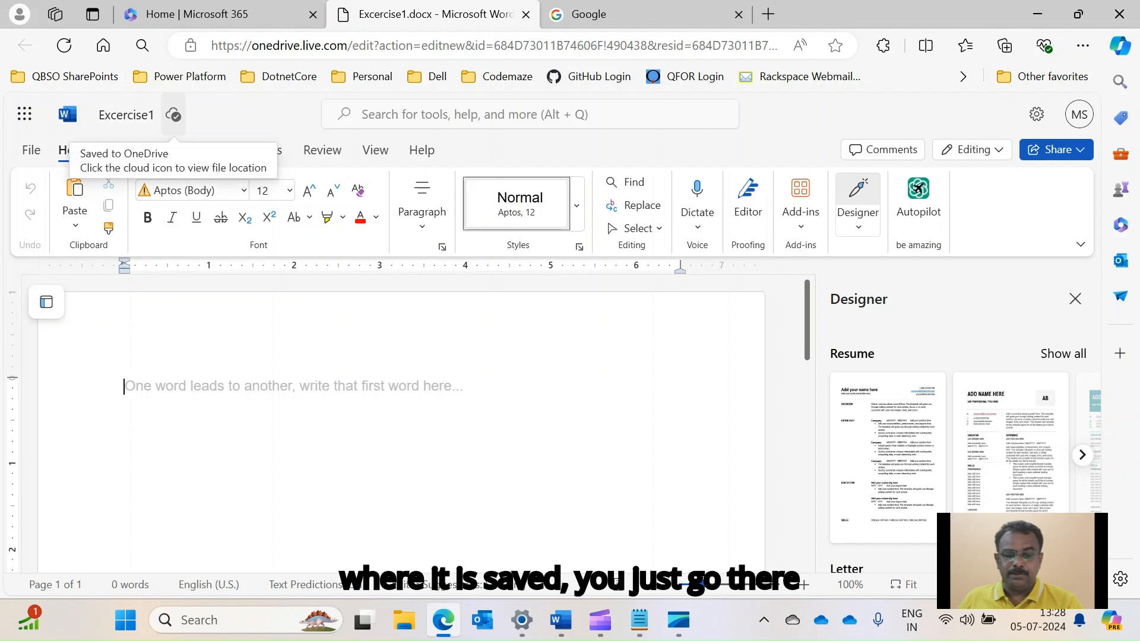
# Open the document's save location in OneDrive and locate Excercise1.docx in the file list
pyautogui.click(173, 114)
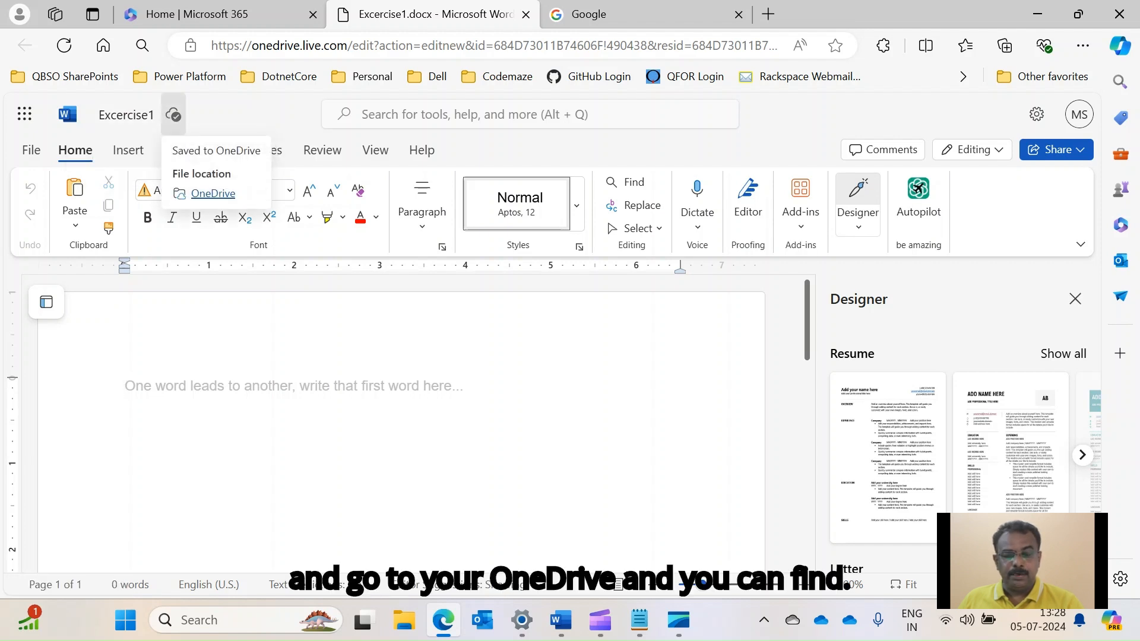
pyautogui.click(212, 193)
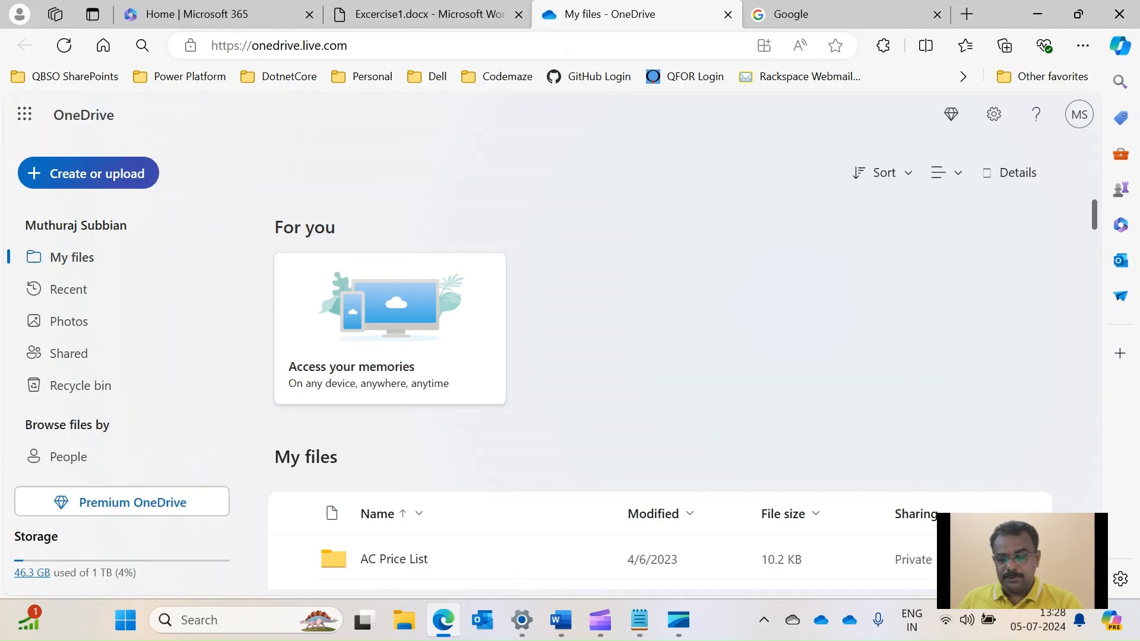
pyautogui.scroll(-20, 659, 392)
pyautogui.scroll(-10, 659, 375)
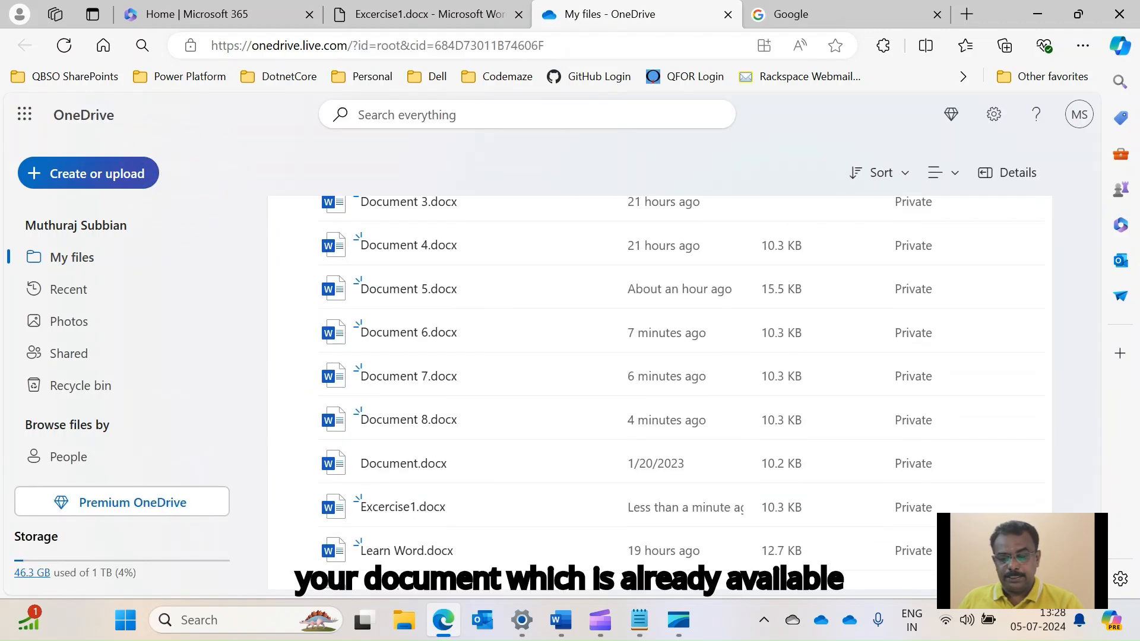
pyautogui.scroll(6, 659, 487)
pyautogui.scroll(-6, 415, 495)
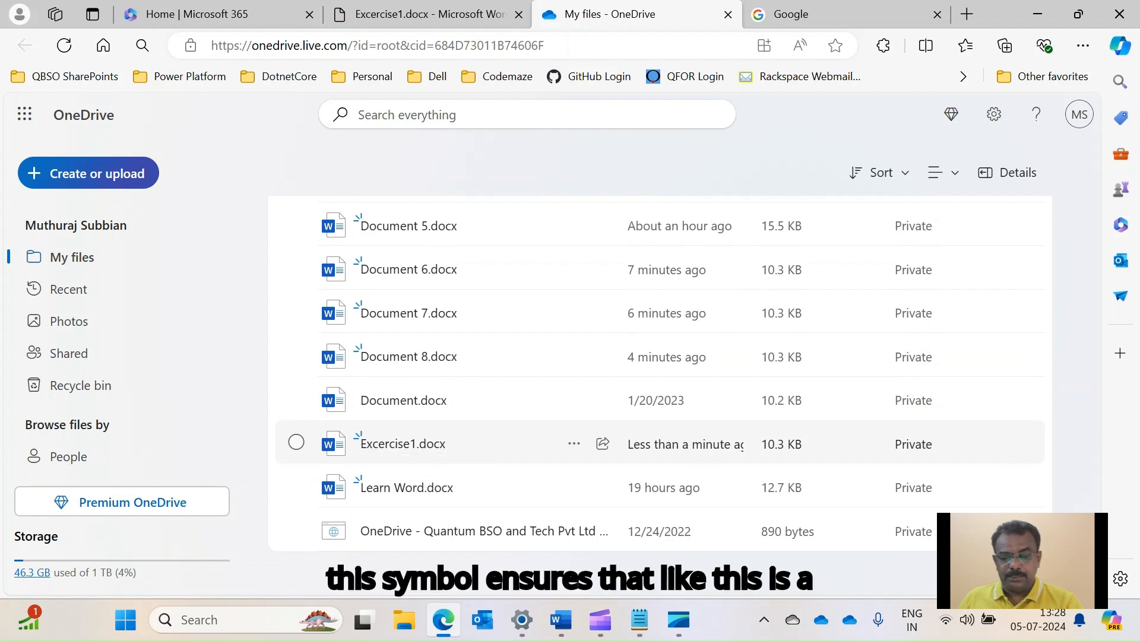
pyautogui.moveTo(358, 436)
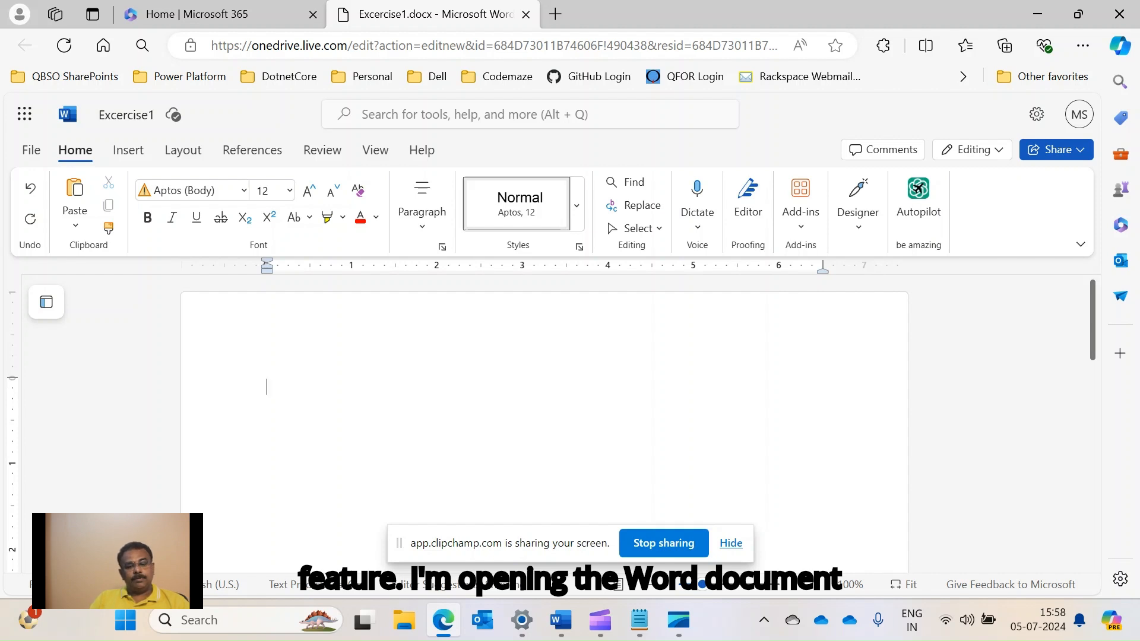
# Write the text "This is a sample sentence to demonstarate how we can edit the document in a structure way. Also also learn how to do the formating."
pyautogui.write('This is a sample ')
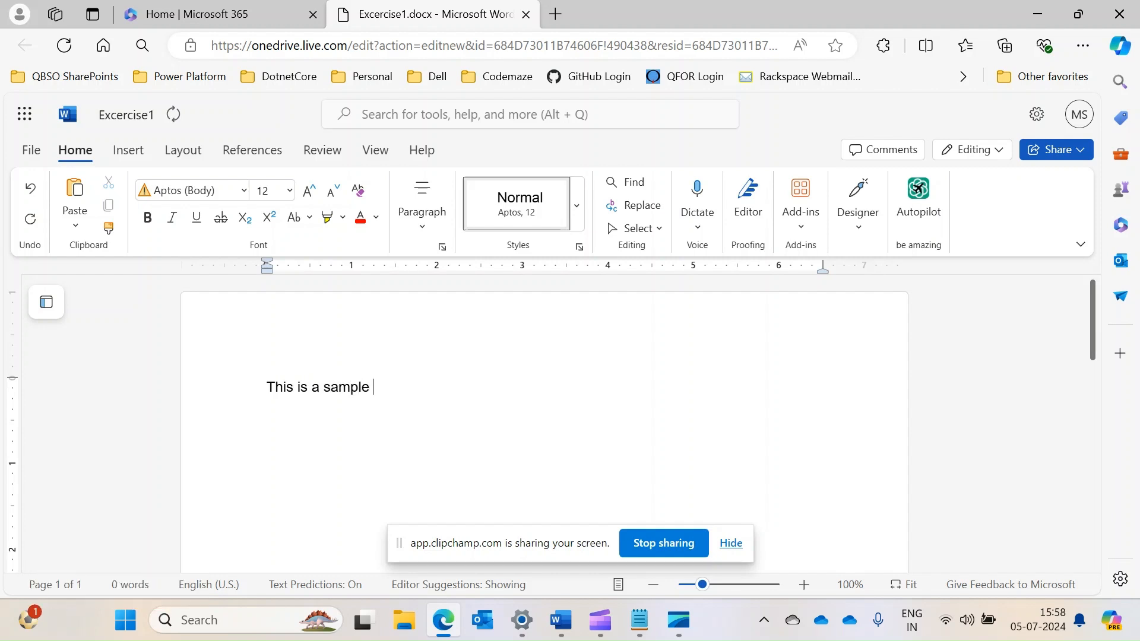
pyautogui.write('sentence to d')
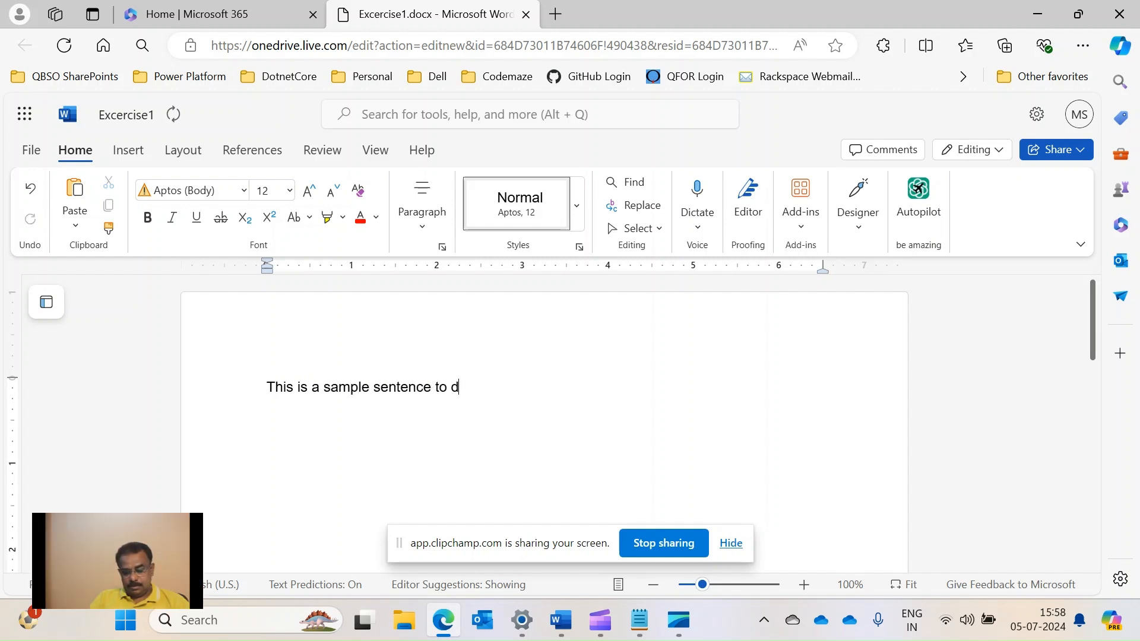
pyautogui.write('emonstarate how we can edit the document in a structure way.  Also also learn how to do the formating')
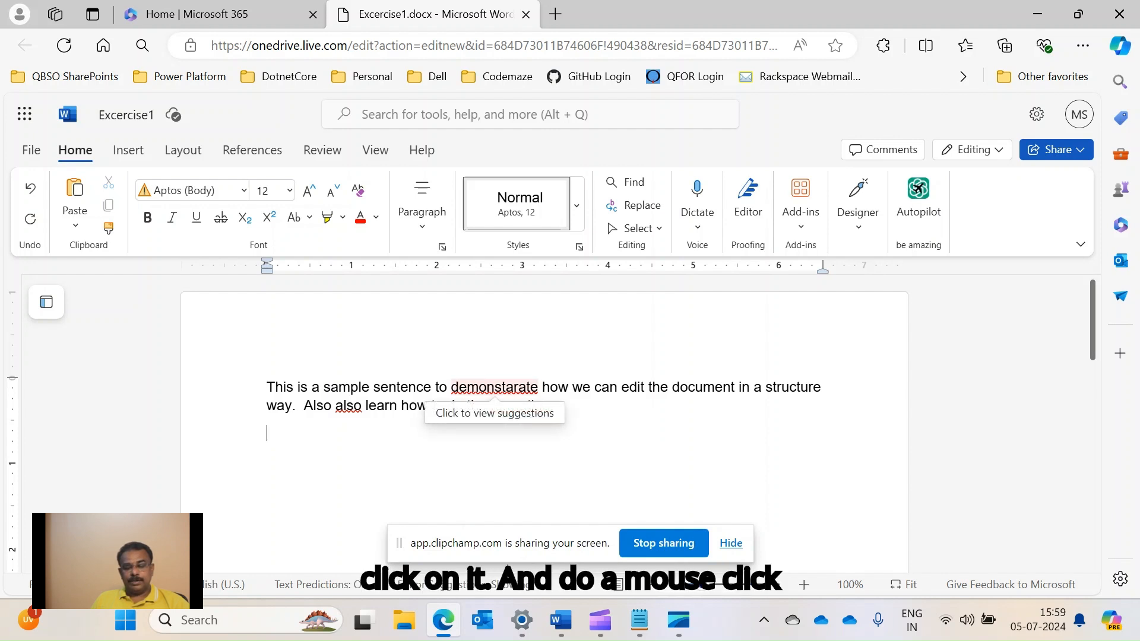
# Correct "demonstarate" to the suggested "demonstrate" and delete the repeated word "also" in the second sentence
pyautogui.click(479, 388)
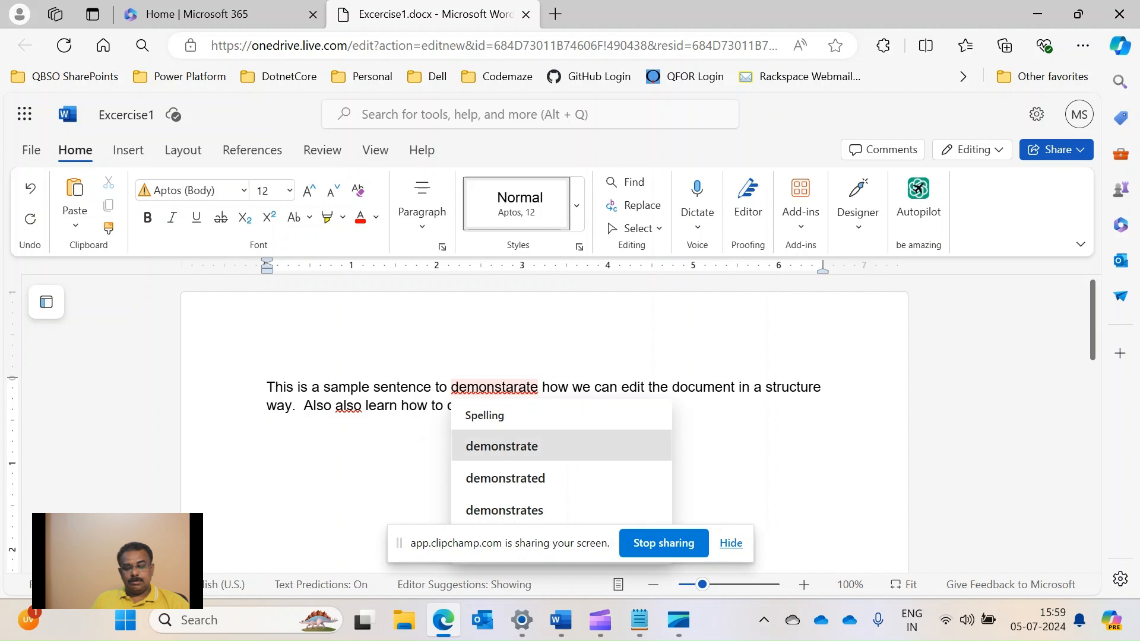
pyautogui.click(502, 446)
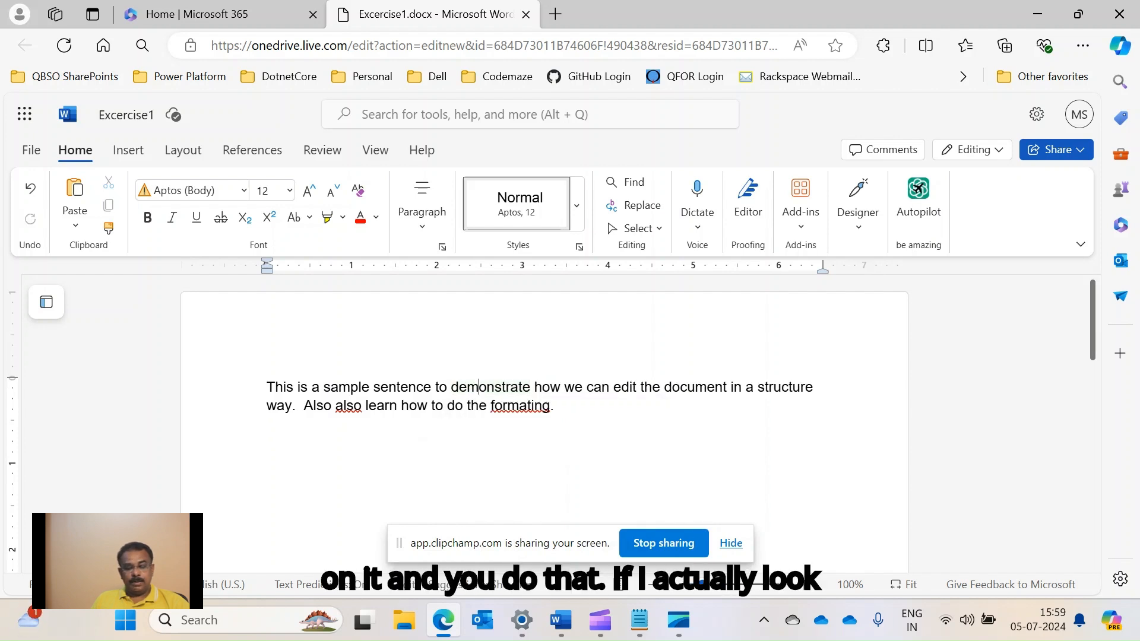
pyautogui.moveTo(303, 406); pyautogui.dragTo(368, 406)
pyautogui.click(268, 461)
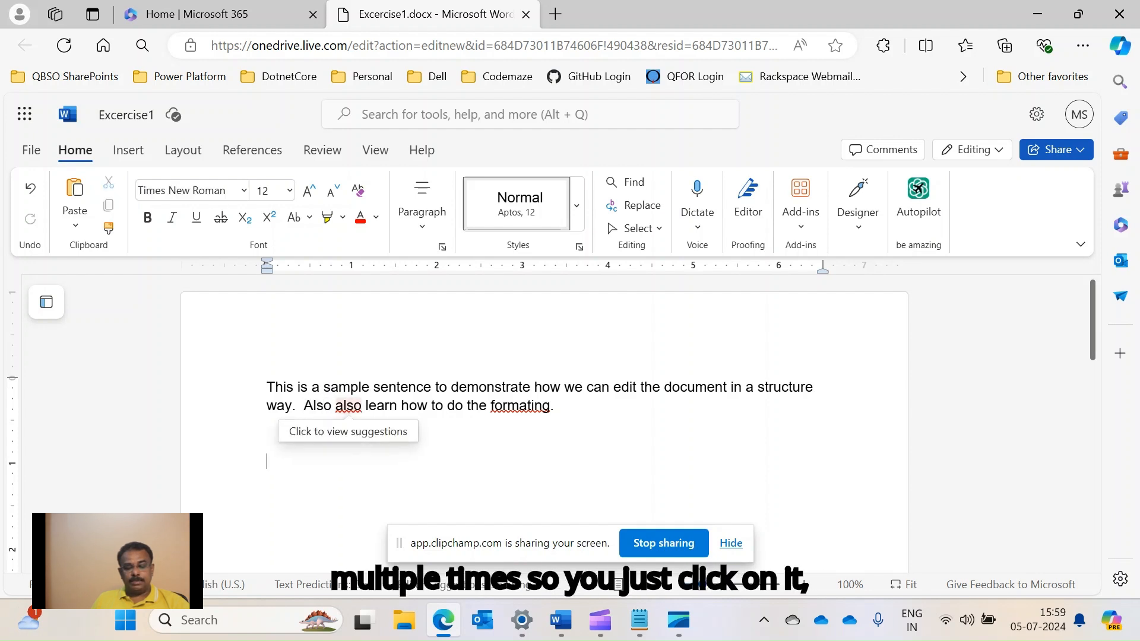
pyautogui.click(343, 406)
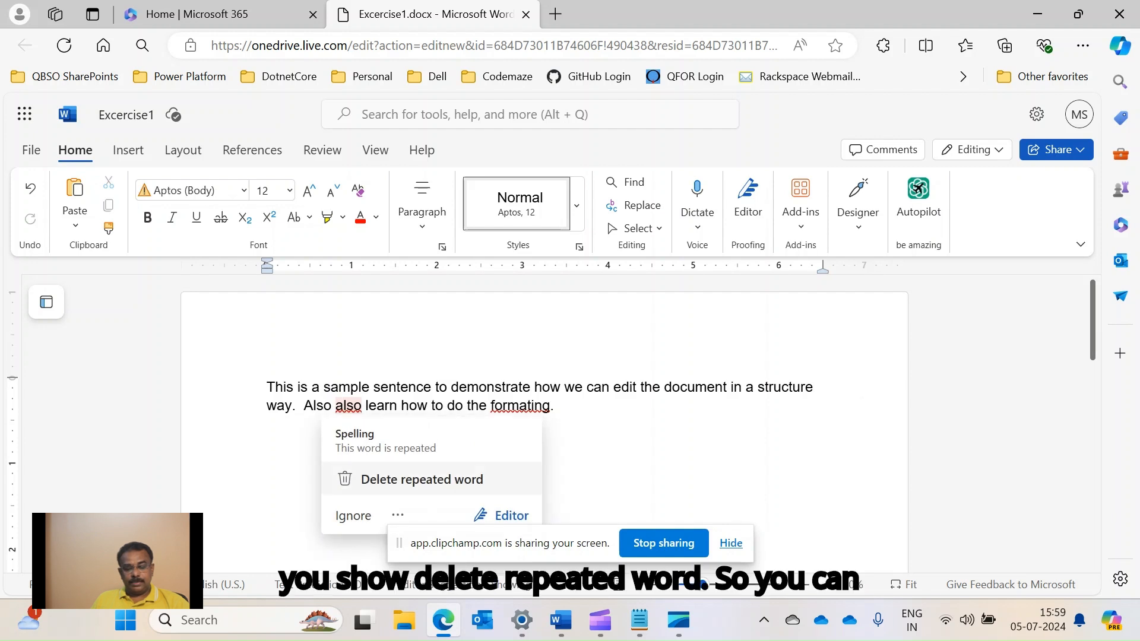
pyautogui.click(422, 479)
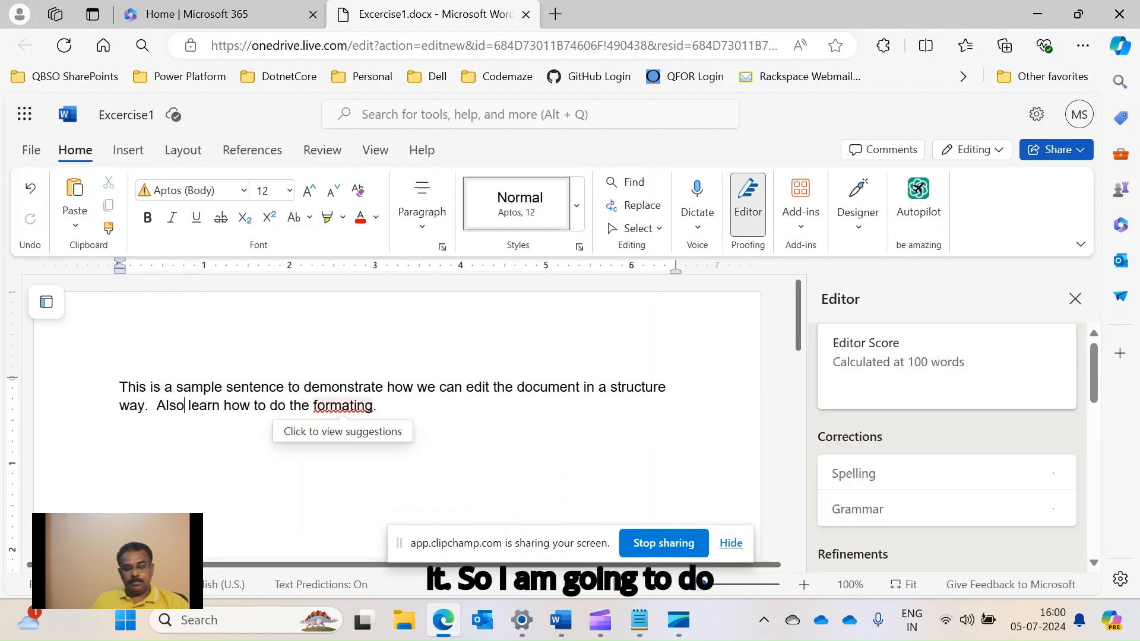
# Correct the misspelled "formating" at the end of the paragraph to the suggested "formatting"
pyautogui.click(343, 406)
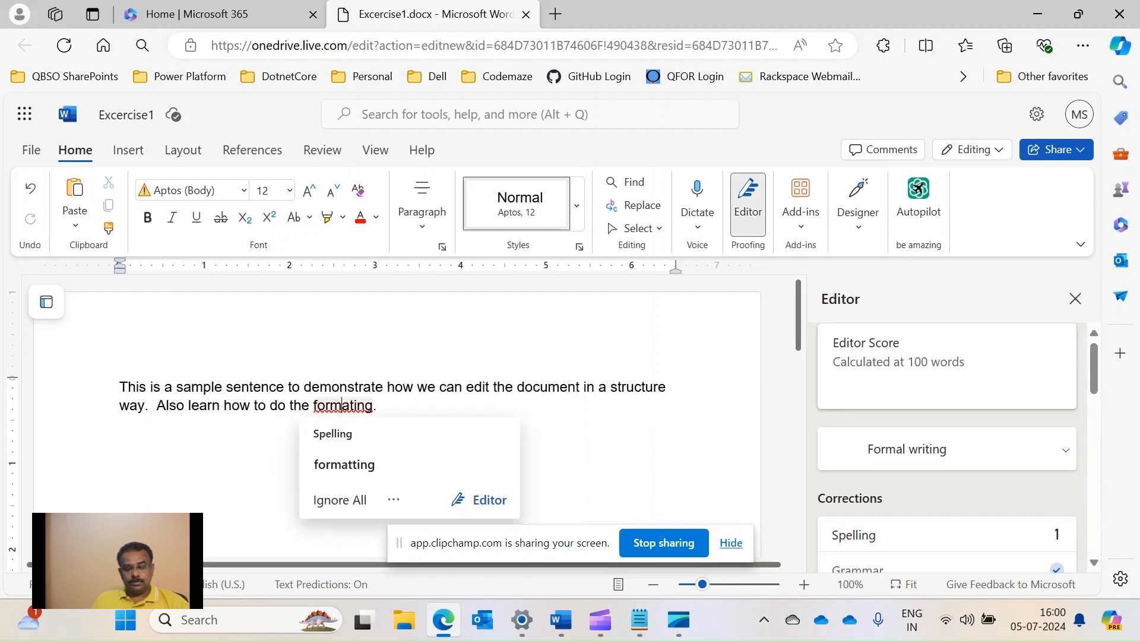
pyautogui.click(345, 464)
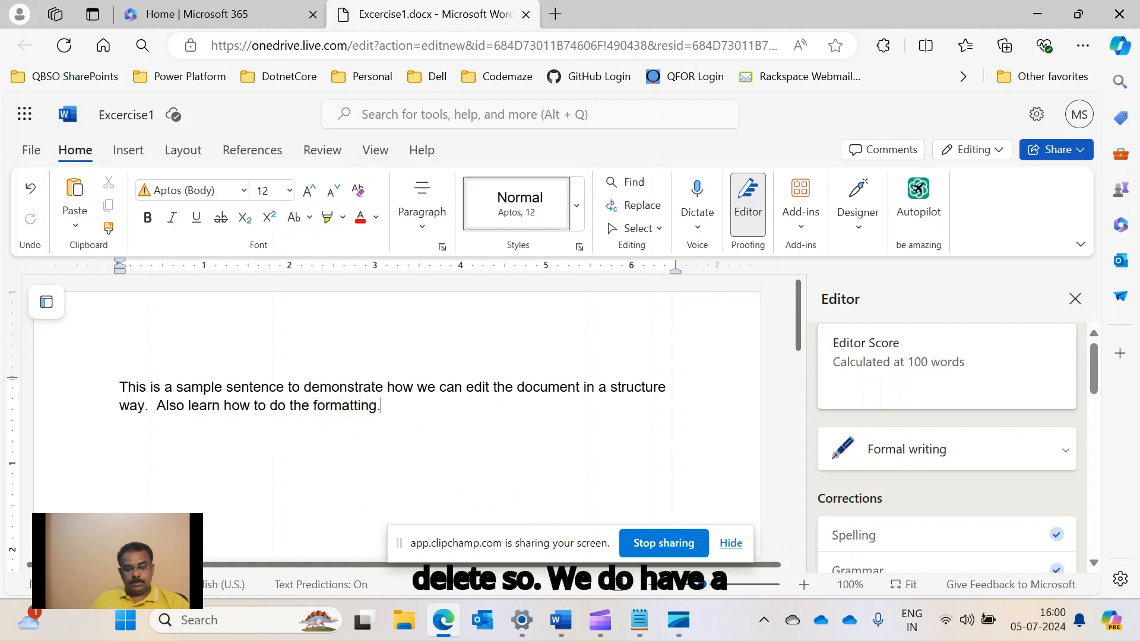
pyautogui.press('Return')
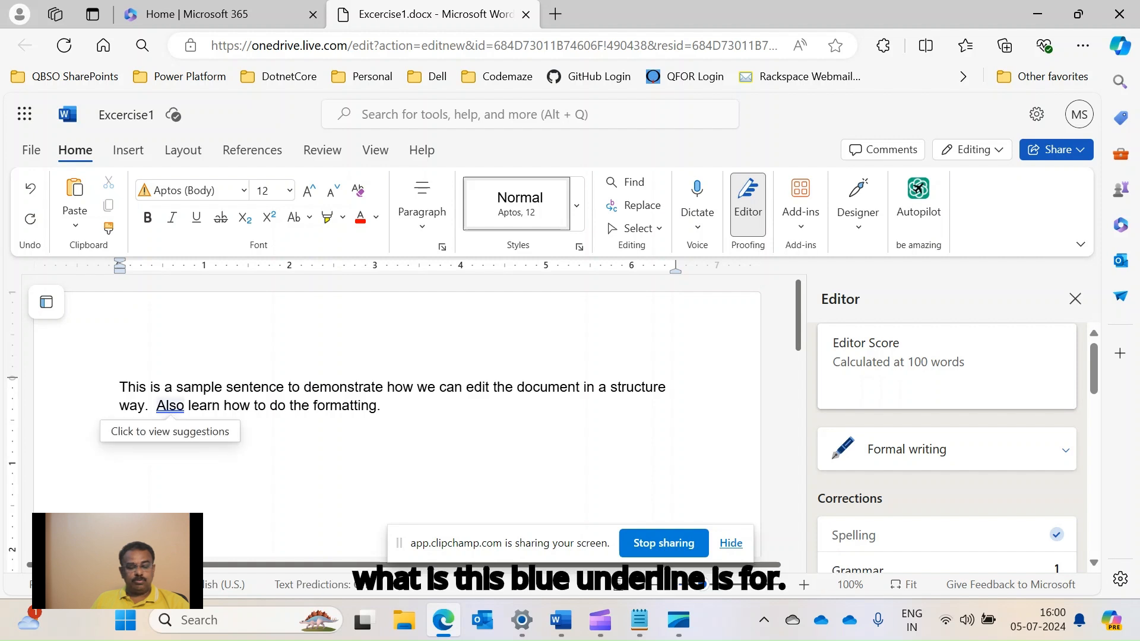
# Accept the grammar suggestion "I also" for the word "Also" at the start of the second sentence
pyautogui.rightClick(160, 406)
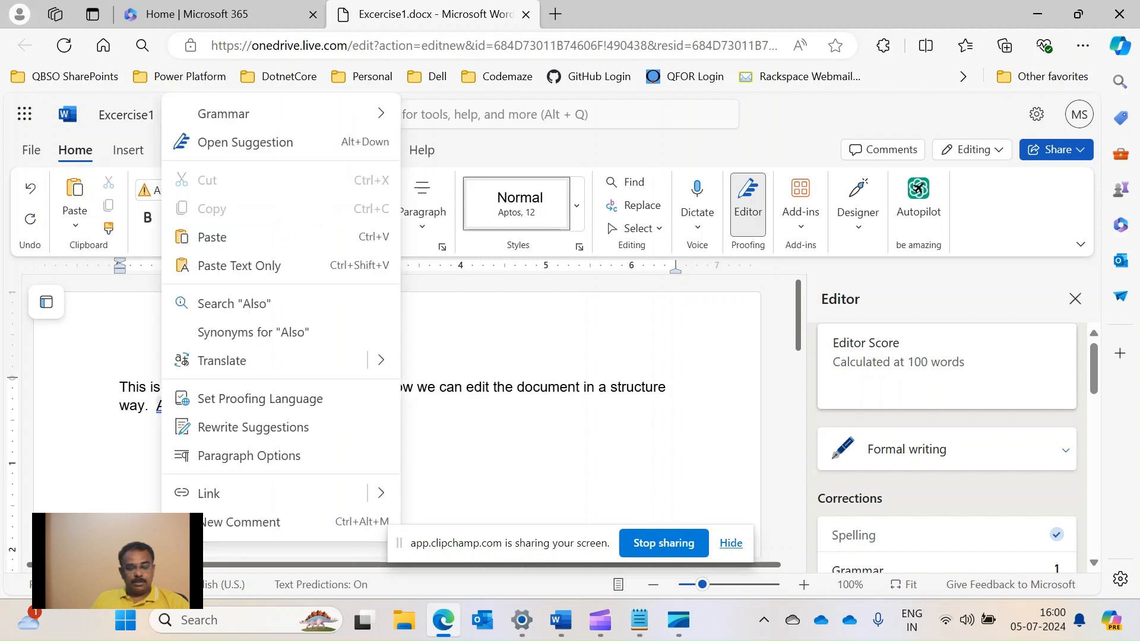
pyautogui.click(160, 406)
pyautogui.click(169, 405)
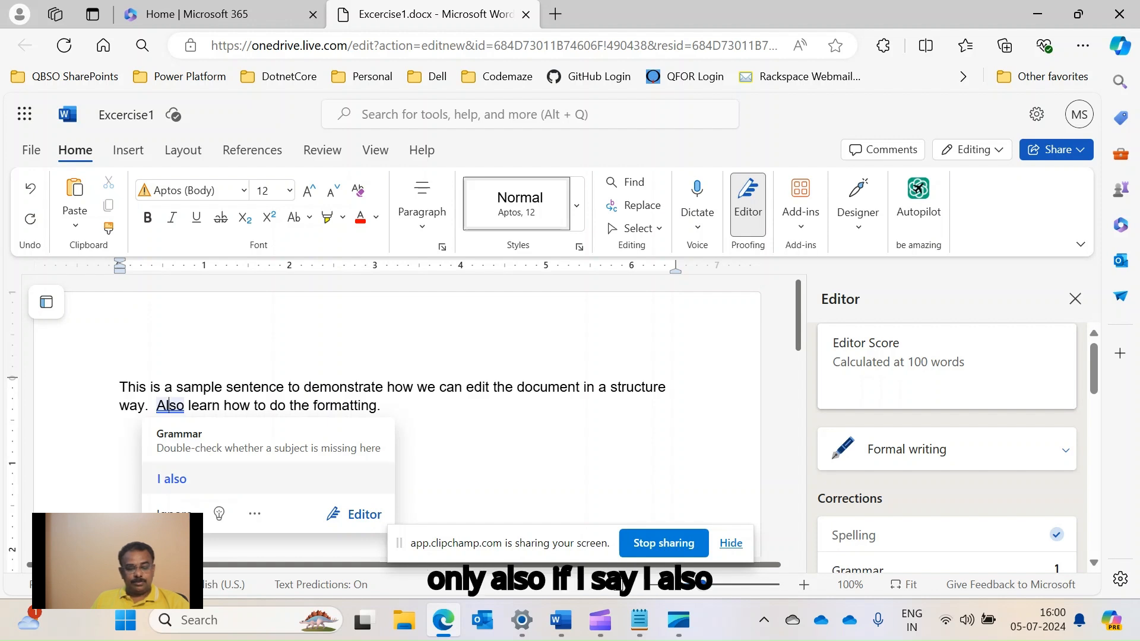
pyautogui.click(172, 479)
pyautogui.click(388, 407)
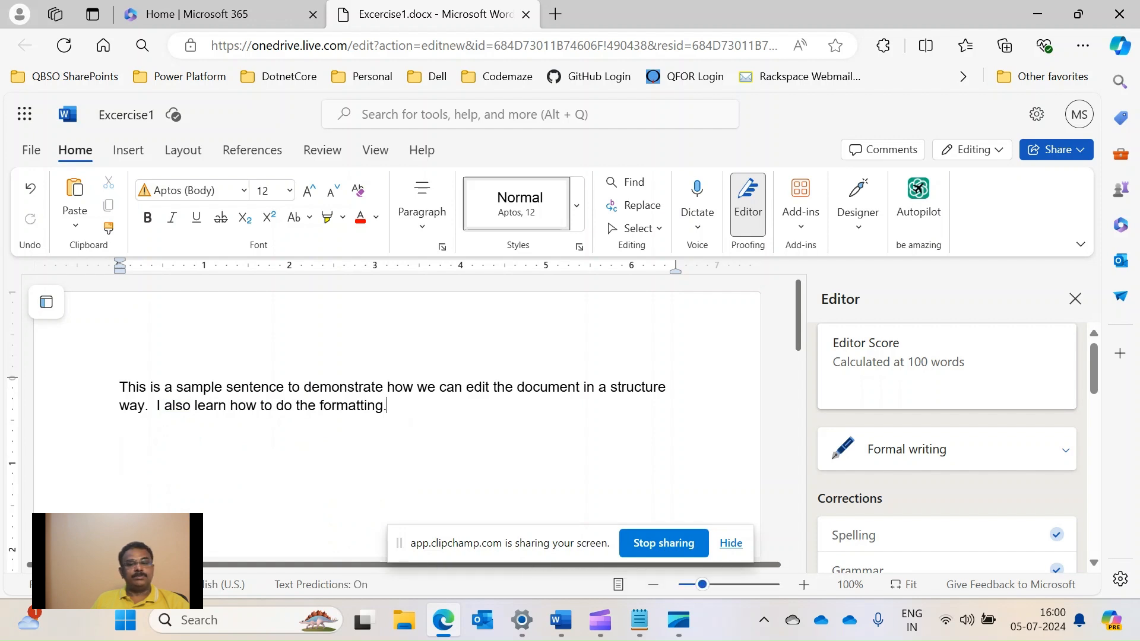
pyautogui.press('Return')
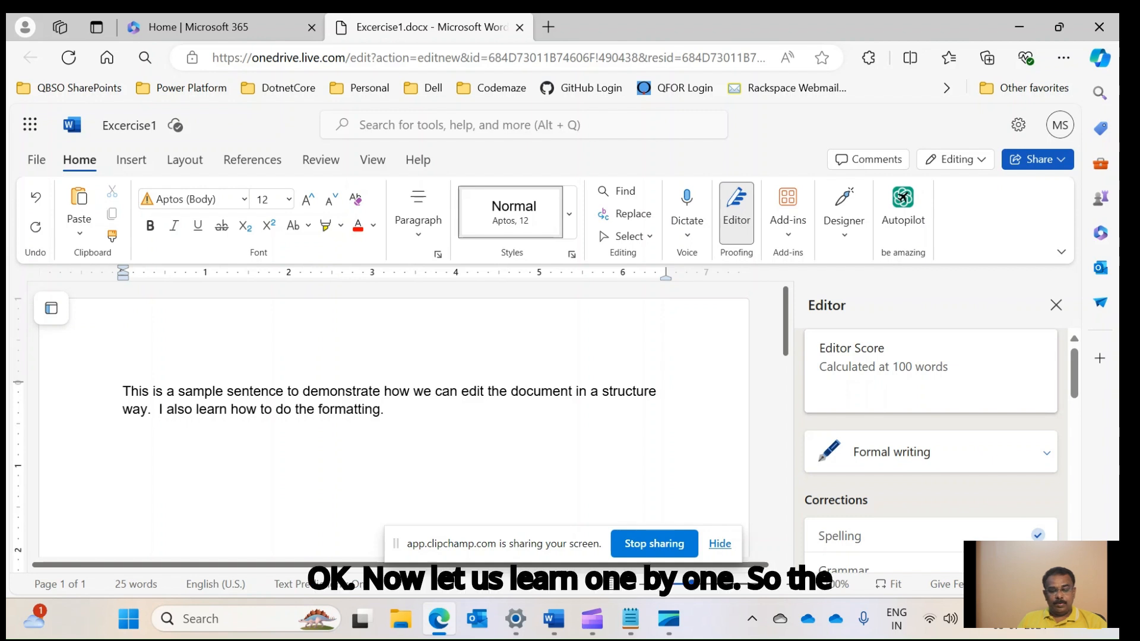
# Change the font of the entire two-sentence paragraph to Calibri
pyautogui.hotkey('ctrl', 'Home')
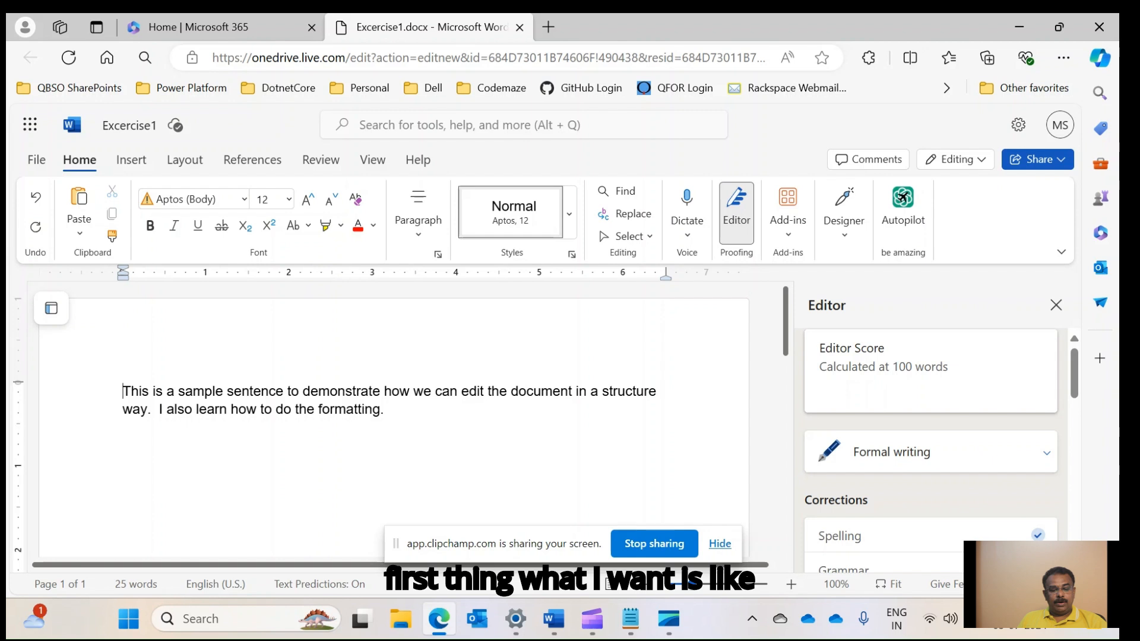
pyautogui.hotkey('ctrl', 'a')
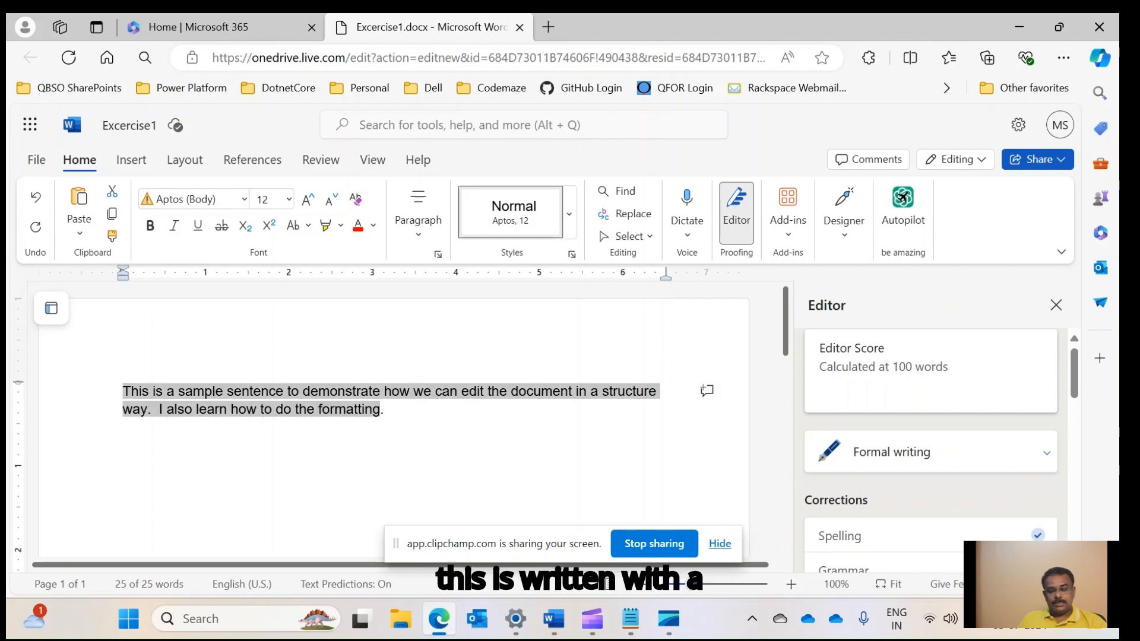
pyautogui.hotkey('ctrl', 'End')
pyautogui.click(196, 409)
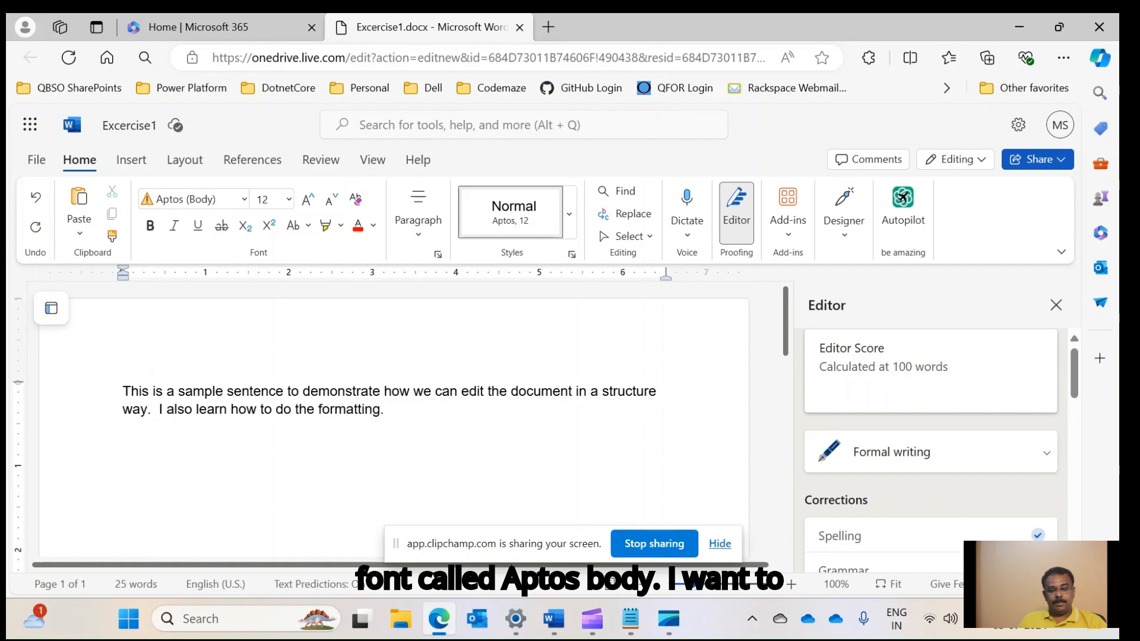
pyautogui.moveTo(123, 391); pyautogui.dragTo(387, 409)
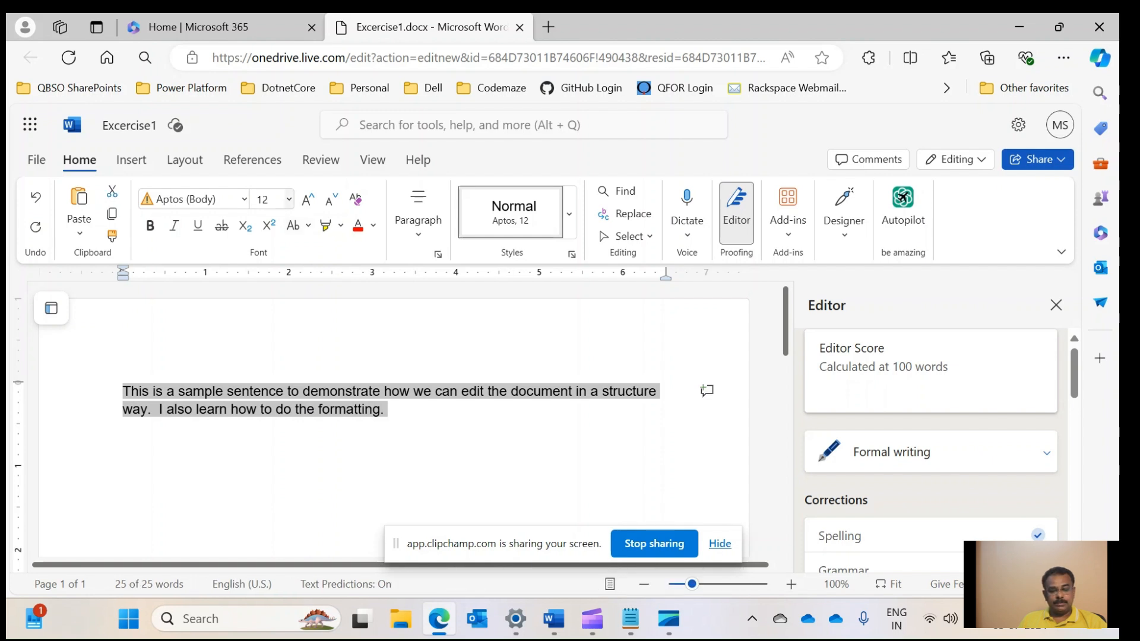
pyautogui.click(244, 199)
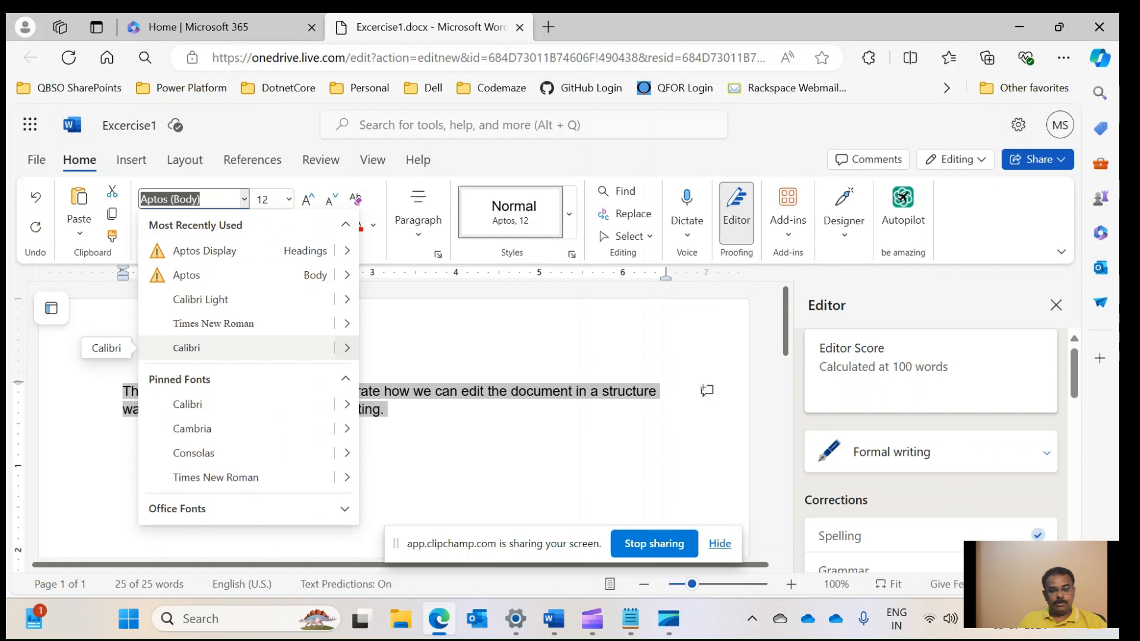
pyautogui.click(187, 348)
pyautogui.click(123, 466)
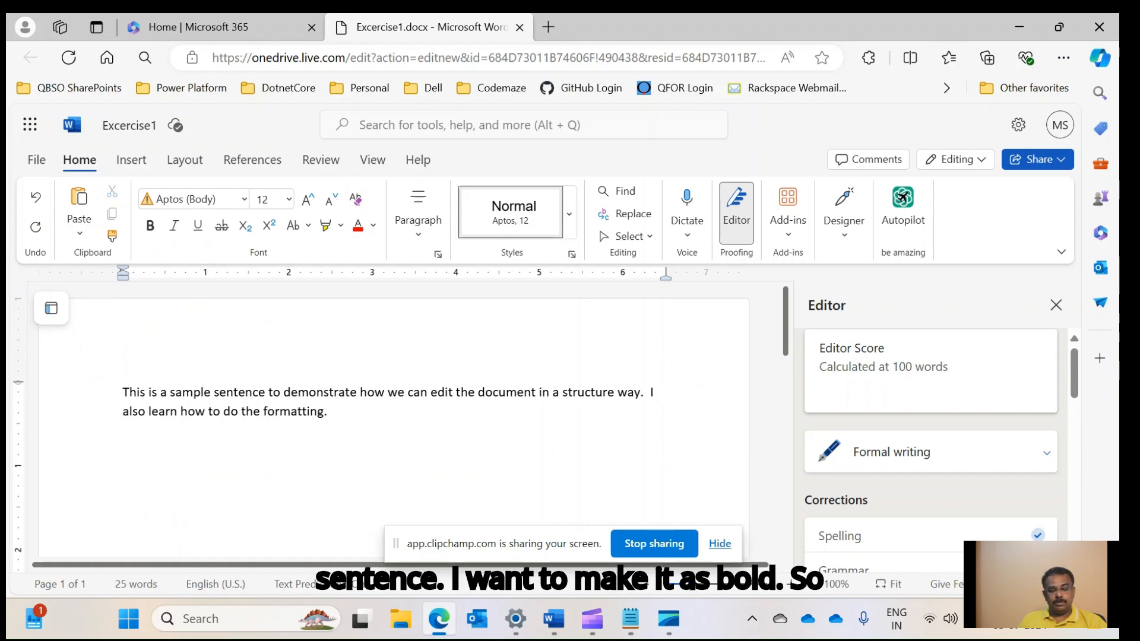
# Make the word "demonstrate" bold, italic and underlined, and add an empty line below the paragraph
pyautogui.doubleClick(297, 392)
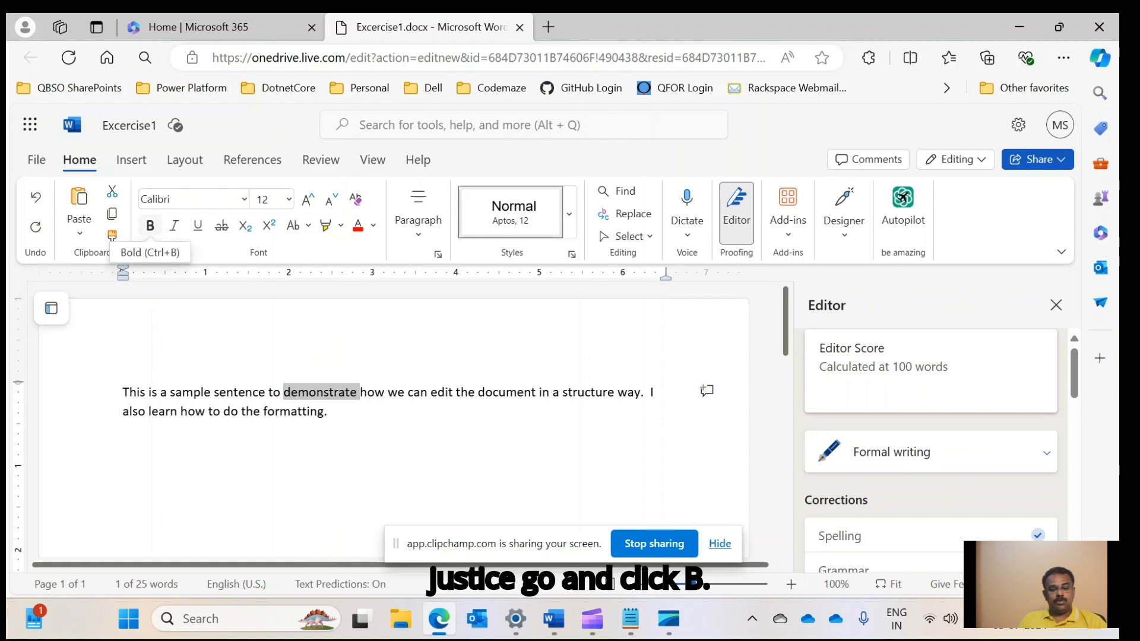
pyautogui.click(150, 226)
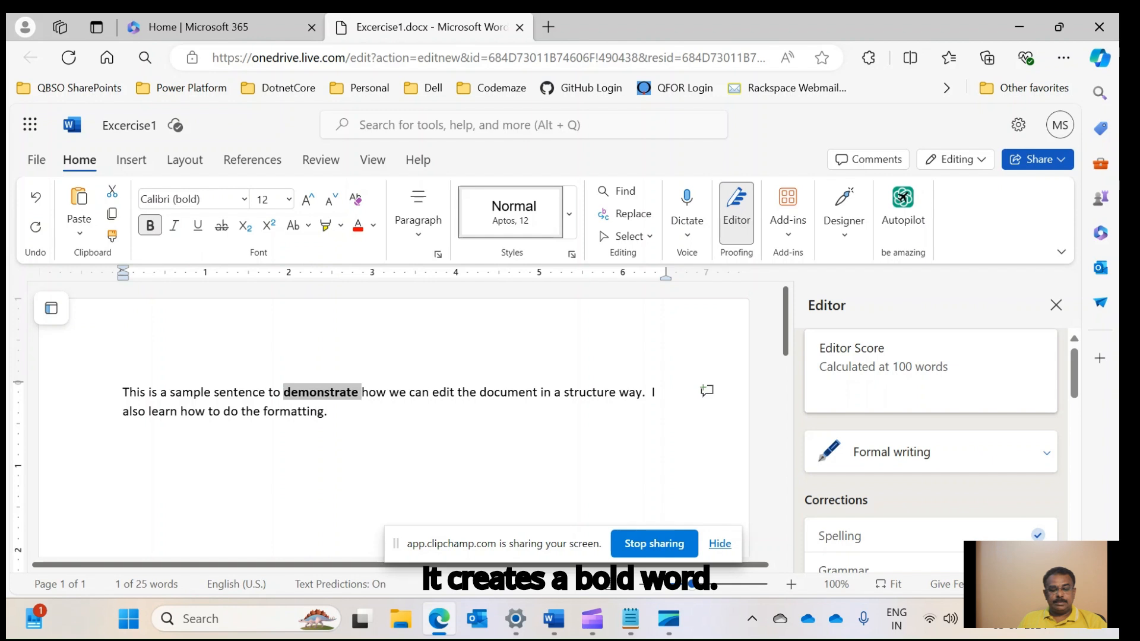
pyautogui.click(123, 440)
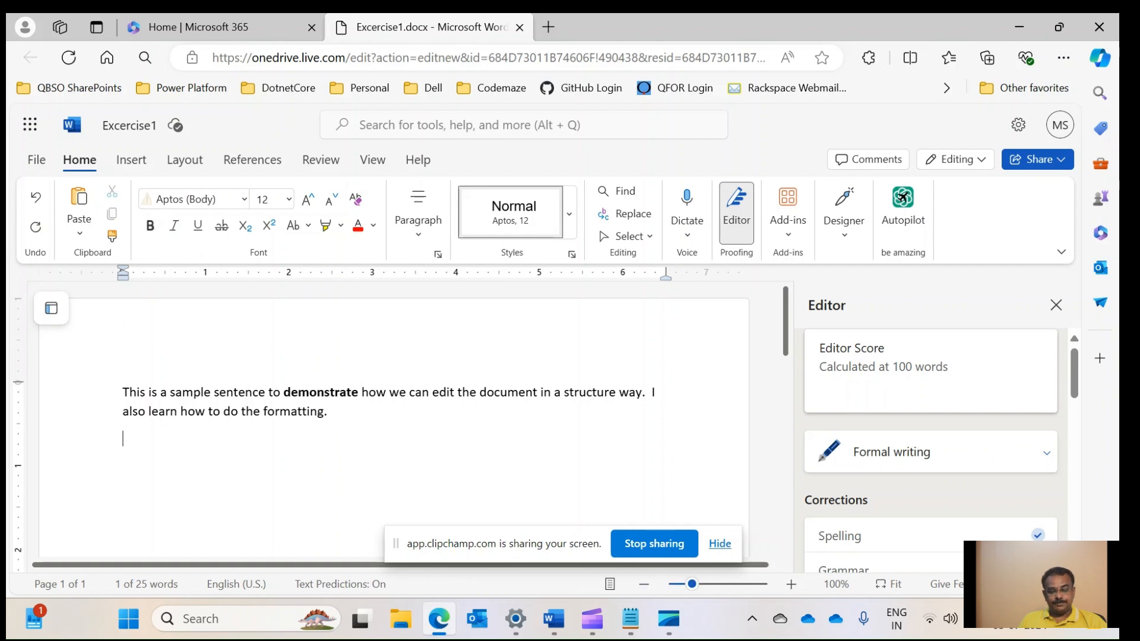
pyautogui.doubleClick(321, 393)
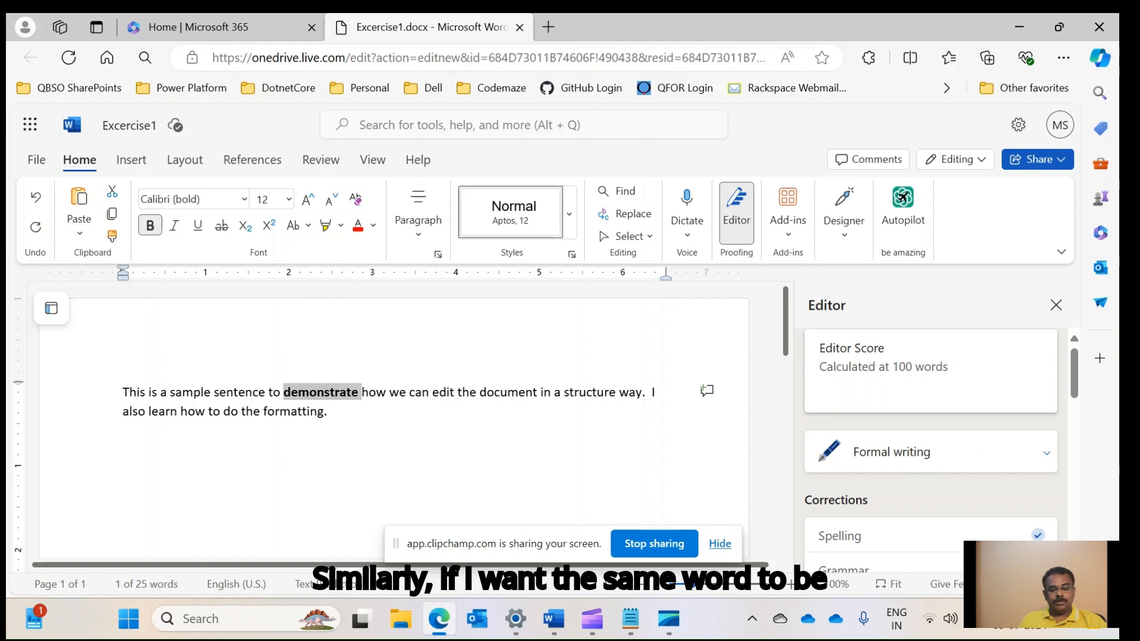
pyautogui.click(174, 226)
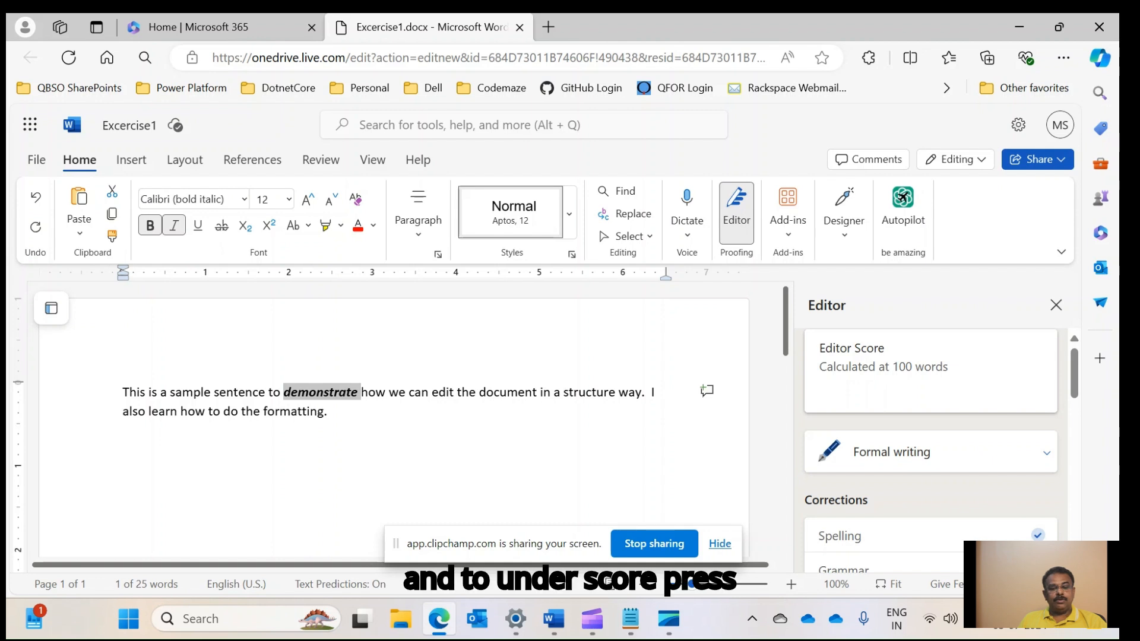
pyautogui.click(199, 226)
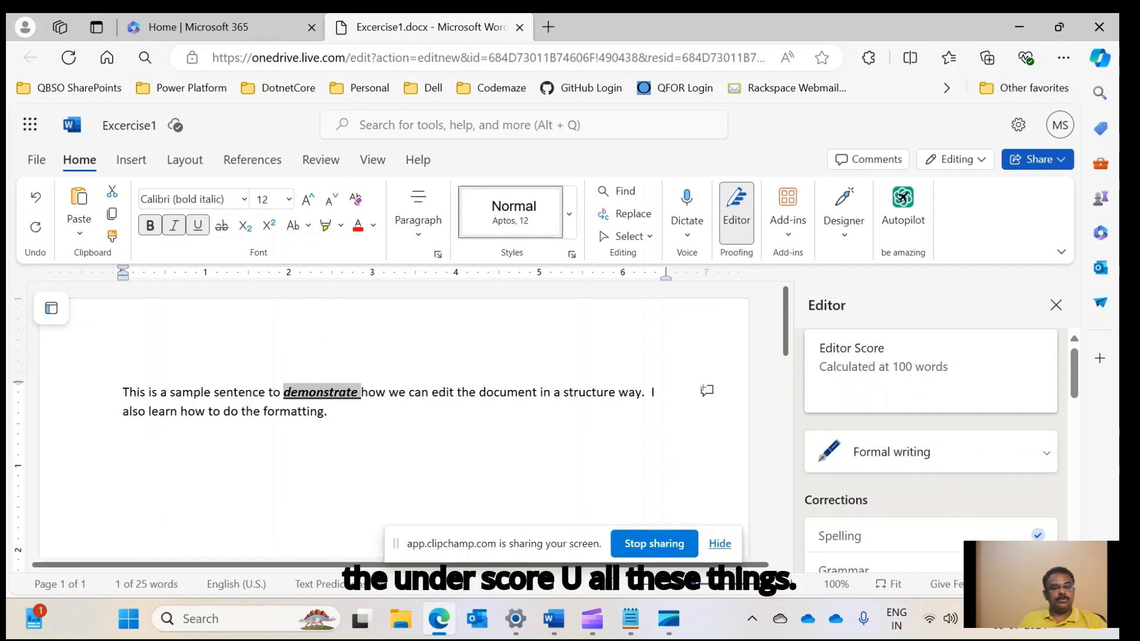
pyautogui.click(327, 412)
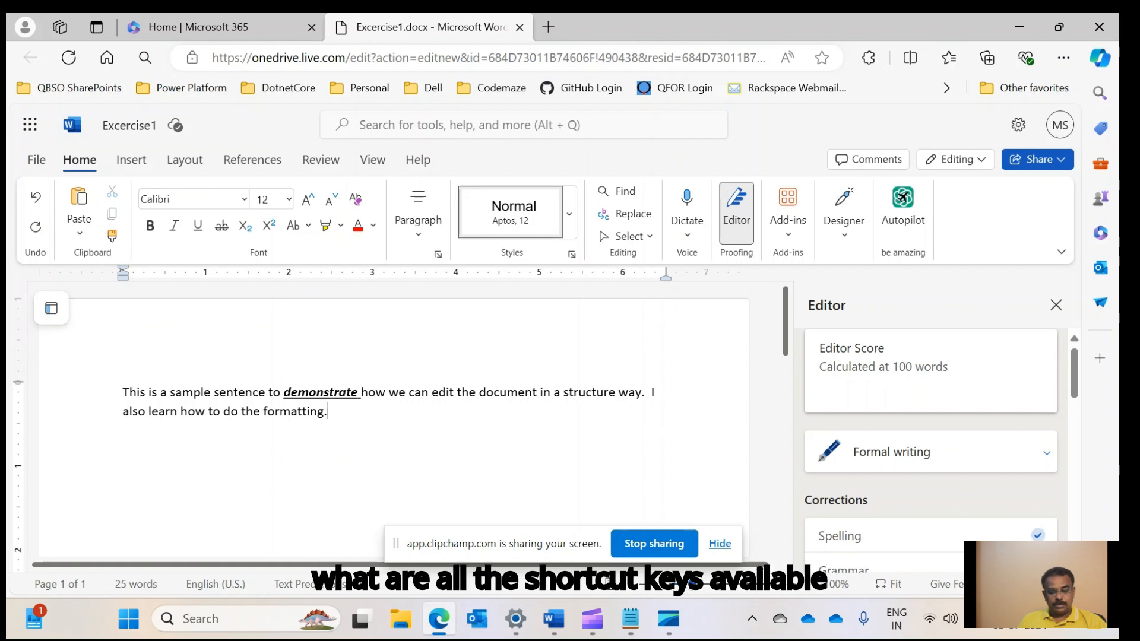
pyautogui.press('Return')
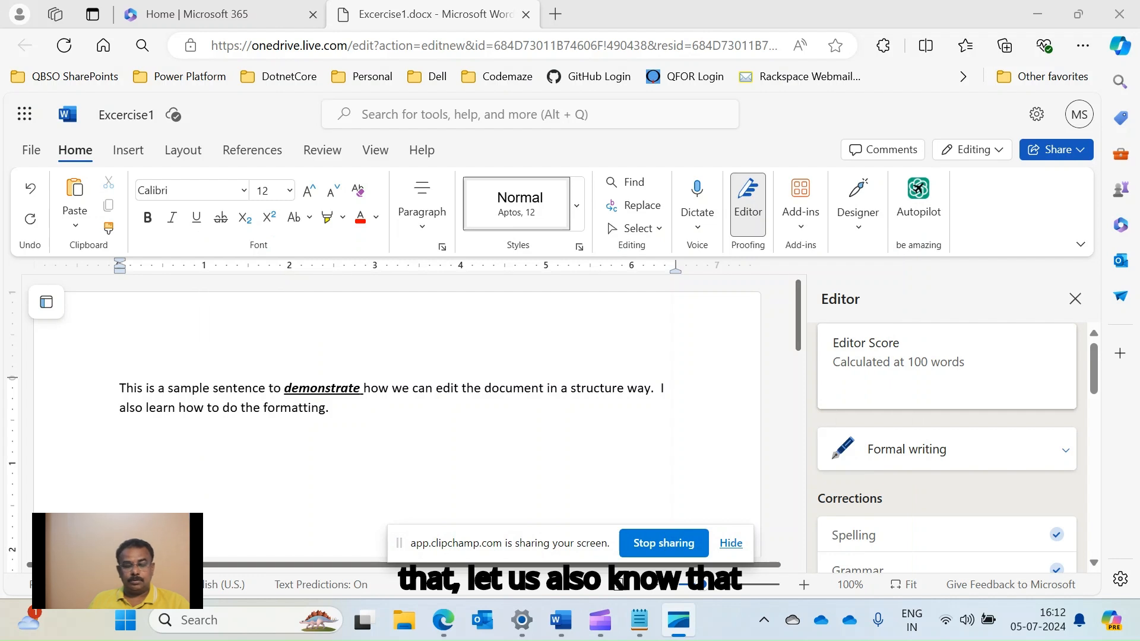
# Remove the bold, italic and underline formatting from the word "demonstrate"
pyautogui.moveTo(283, 388); pyautogui.dragTo(355, 387)
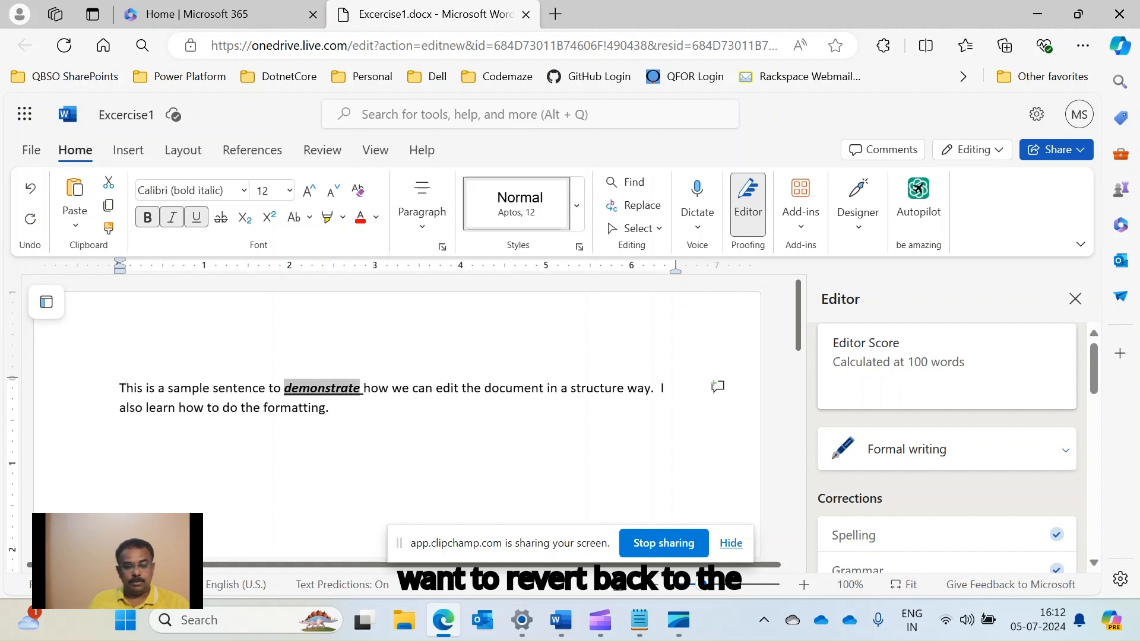
pyautogui.click(148, 217)
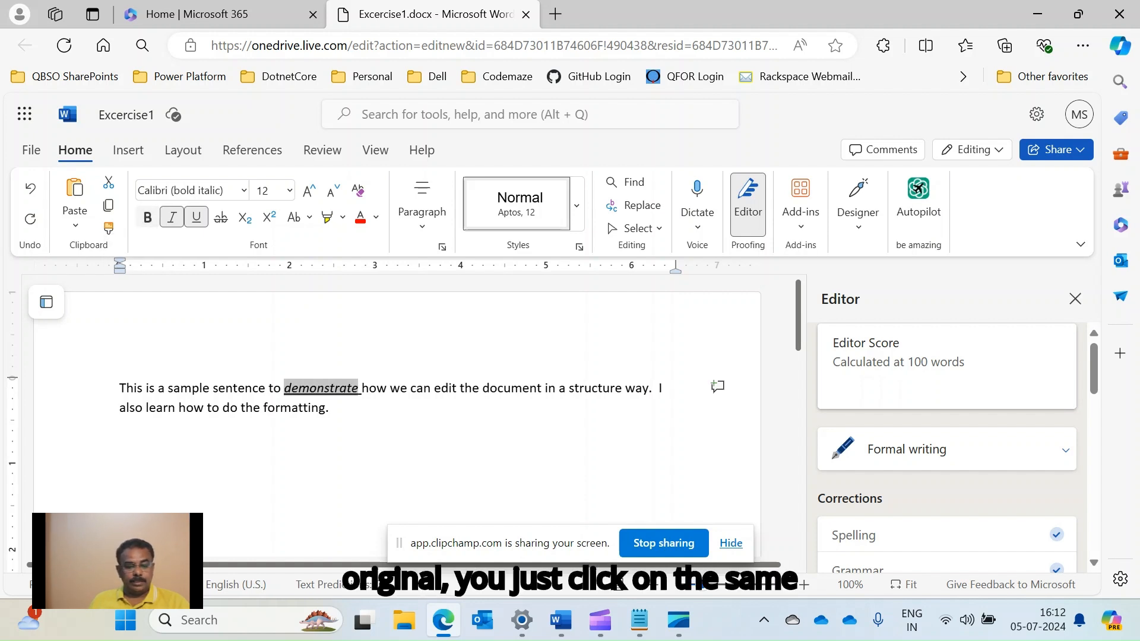
pyautogui.click(171, 217)
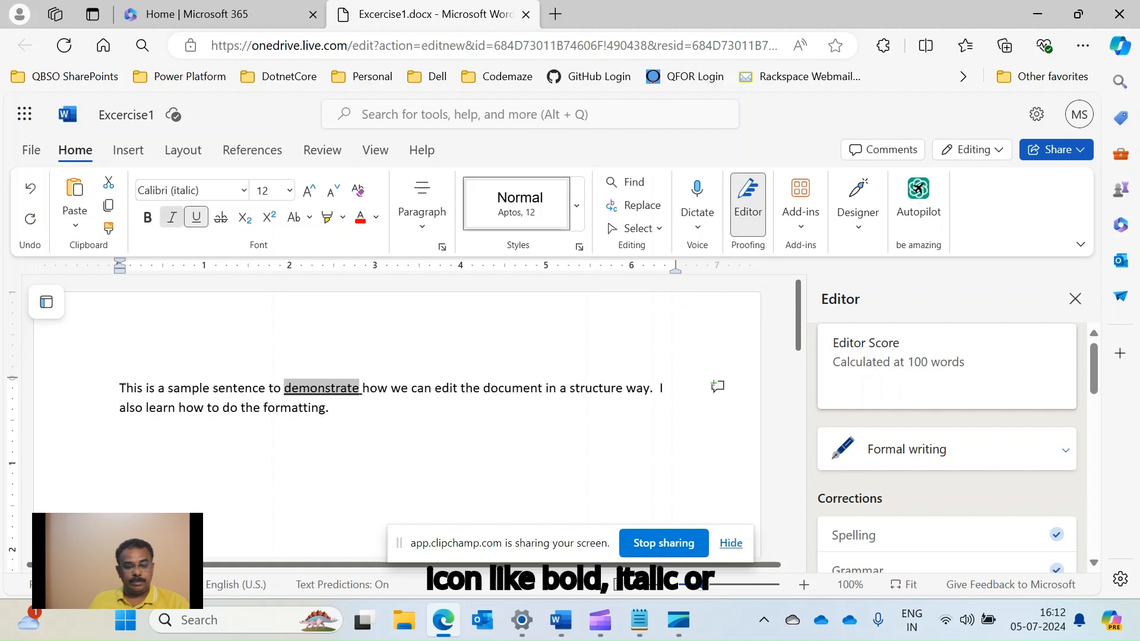
pyautogui.click(196, 218)
pyautogui.click(120, 437)
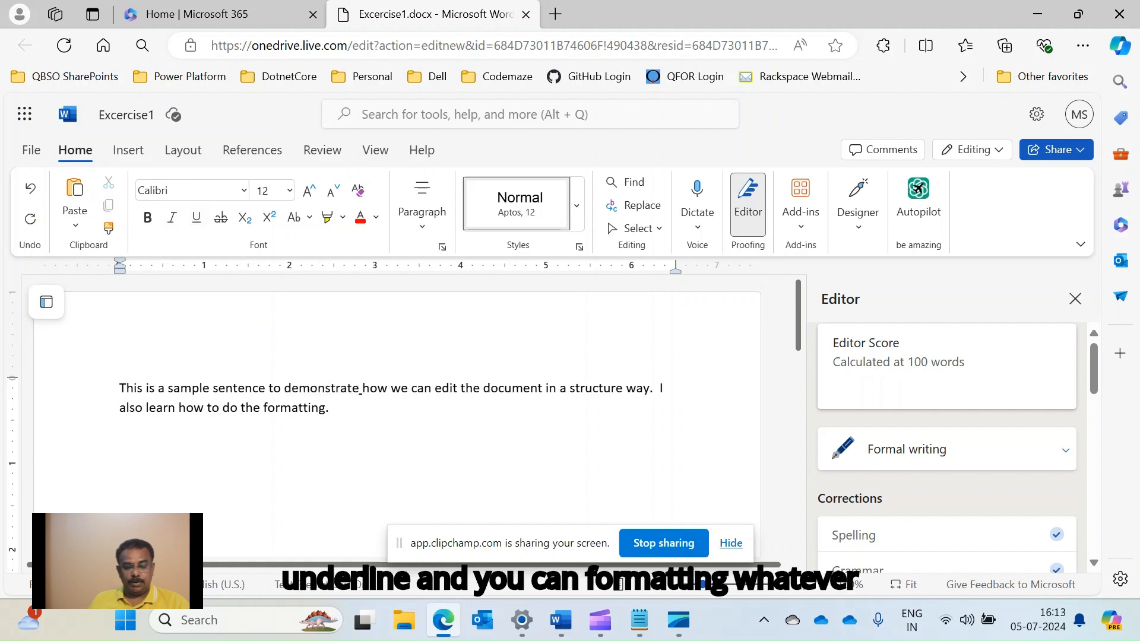
# Apply bold to the word "demonstrate" in the first sentence
pyautogui.click(362, 389)
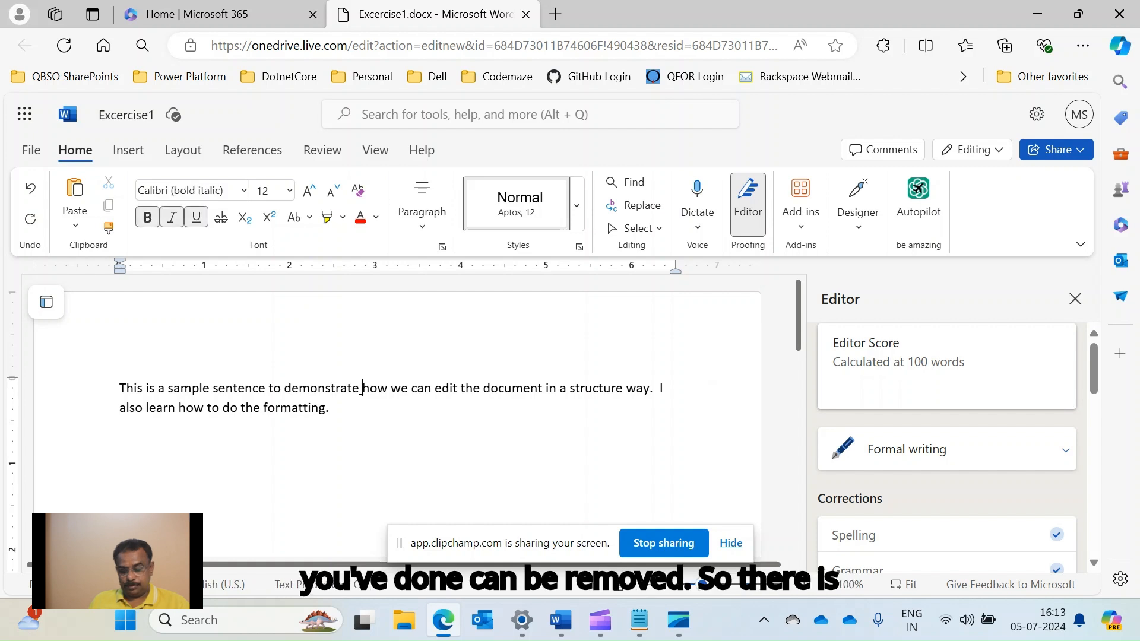
pyautogui.moveTo(360, 389); pyautogui.dragTo(284, 389)
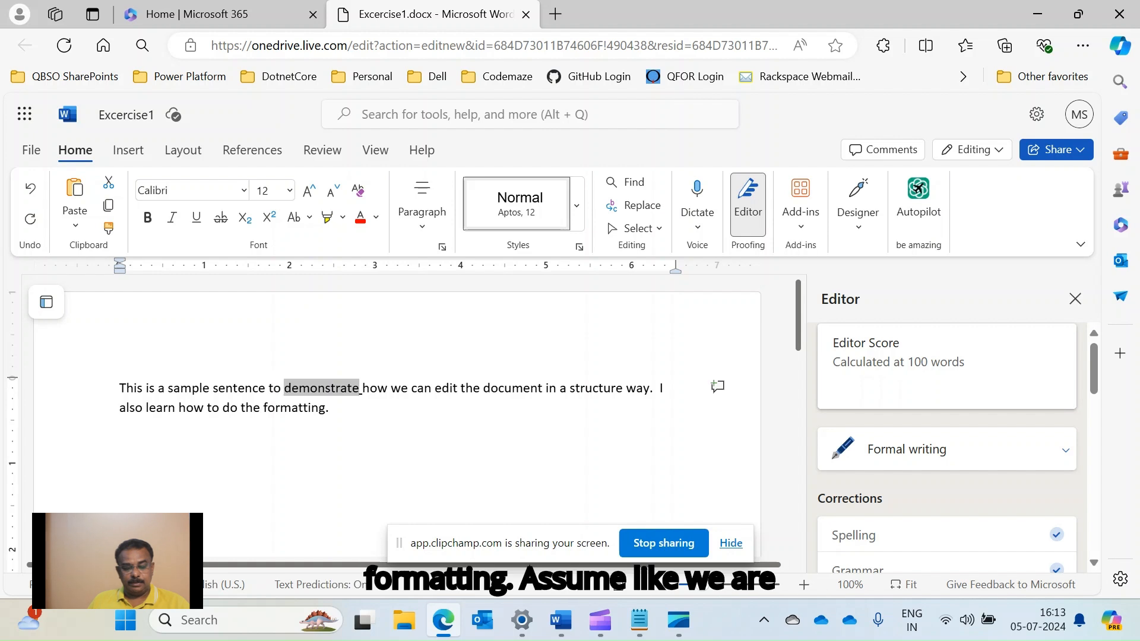
pyautogui.click(148, 217)
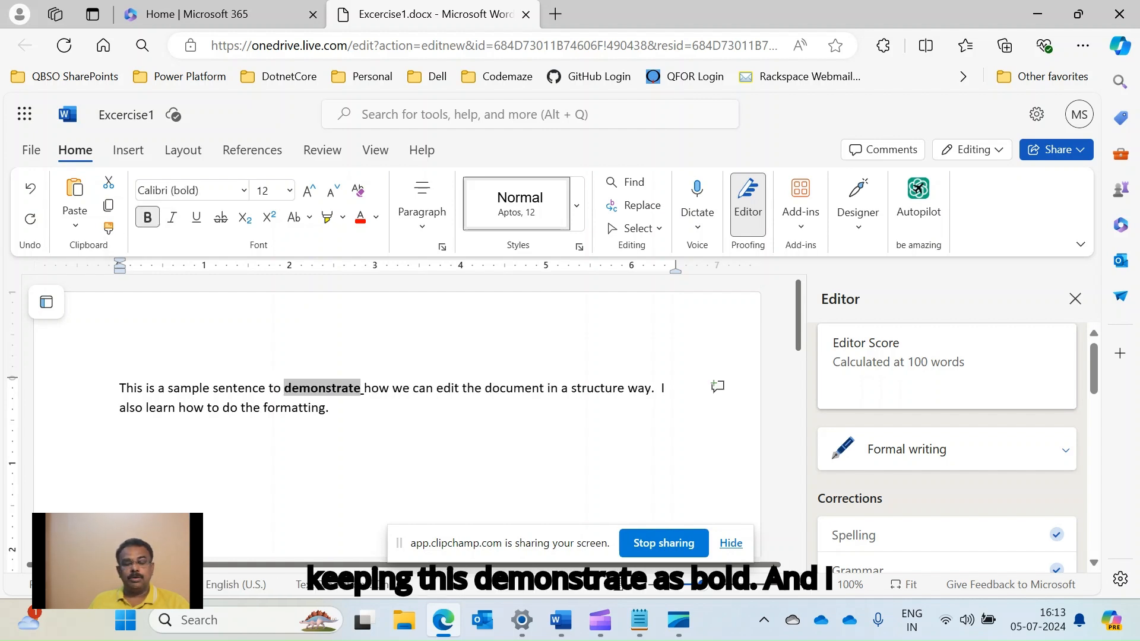
pyautogui.click(120, 465)
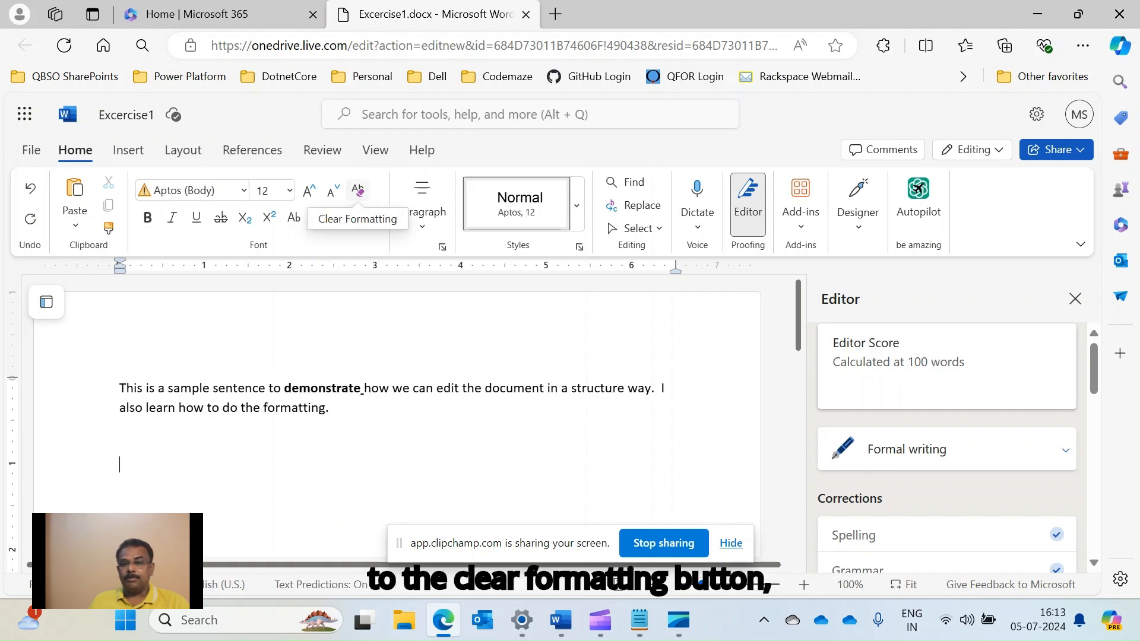
# Clear all formatting from the word "demonstrate" with Clear Formatting
pyautogui.doubleClick(322, 388)
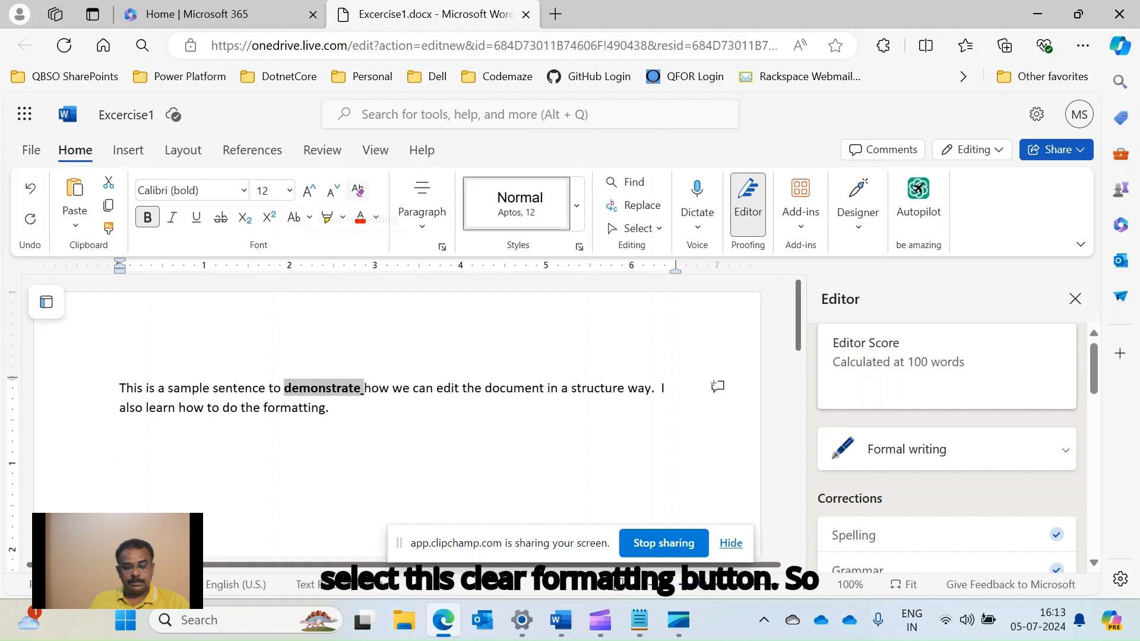
pyautogui.click(357, 190)
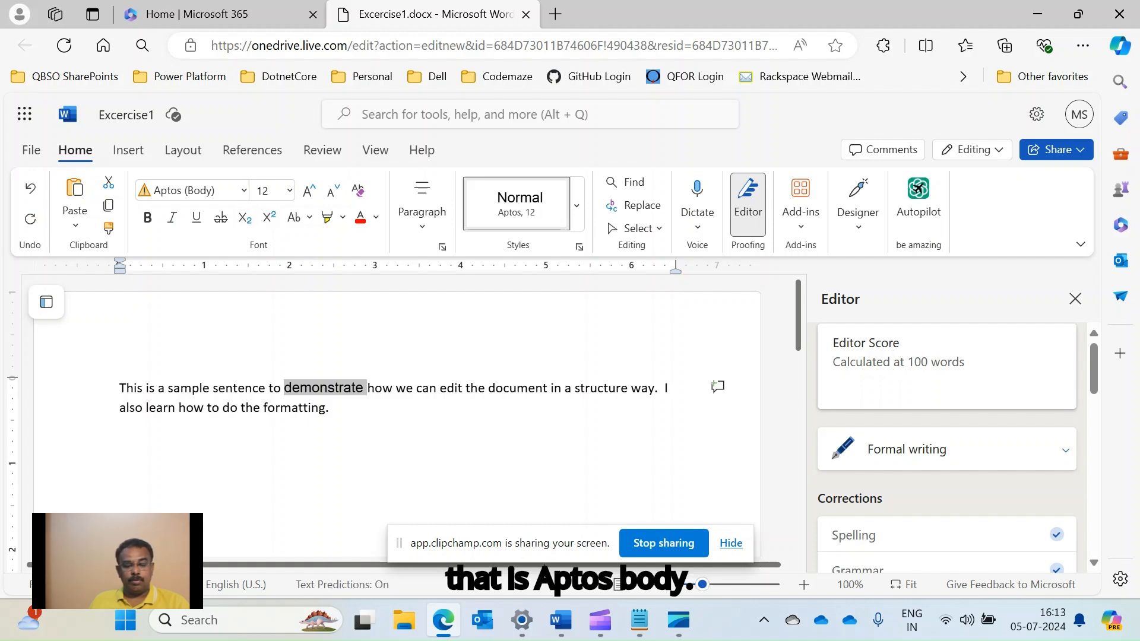
pyautogui.click(416, 388)
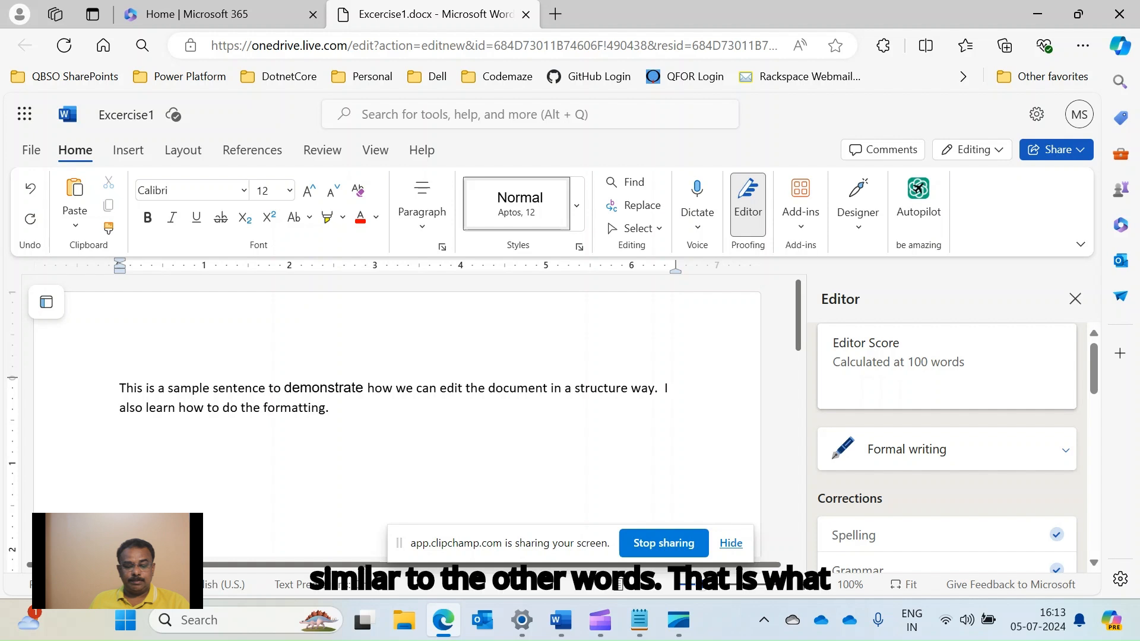
# Copy the formatting of "sample sentence" onto the word "demonstrate" with Format Painter, and add an empty line below the paragraph
pyautogui.moveTo(168, 388); pyautogui.dragTo(265, 388)
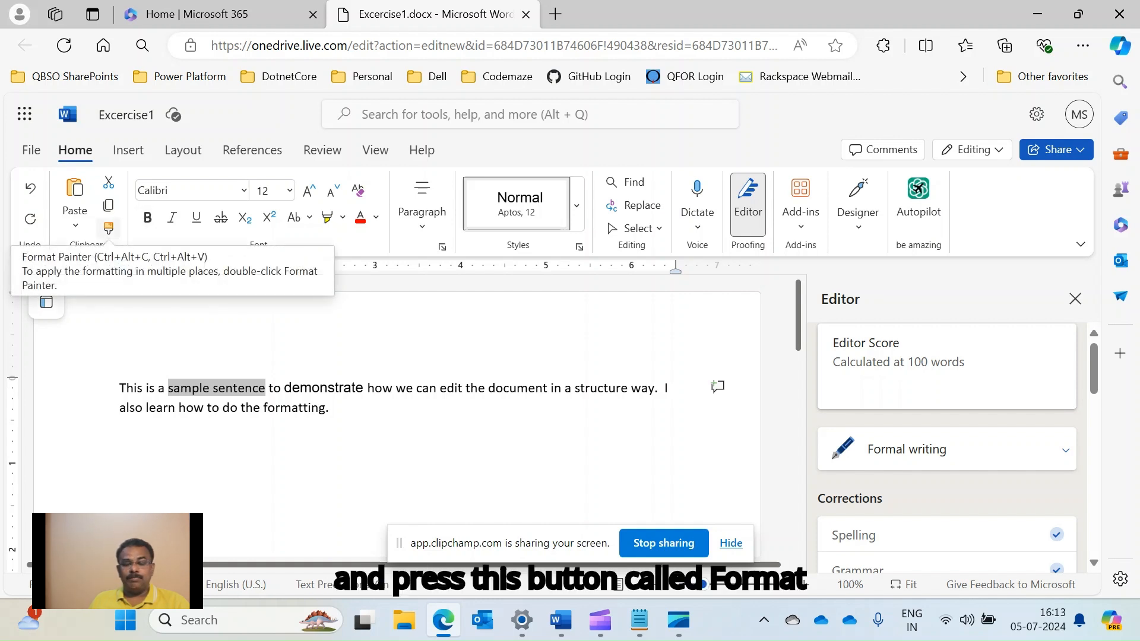
pyautogui.click(108, 228)
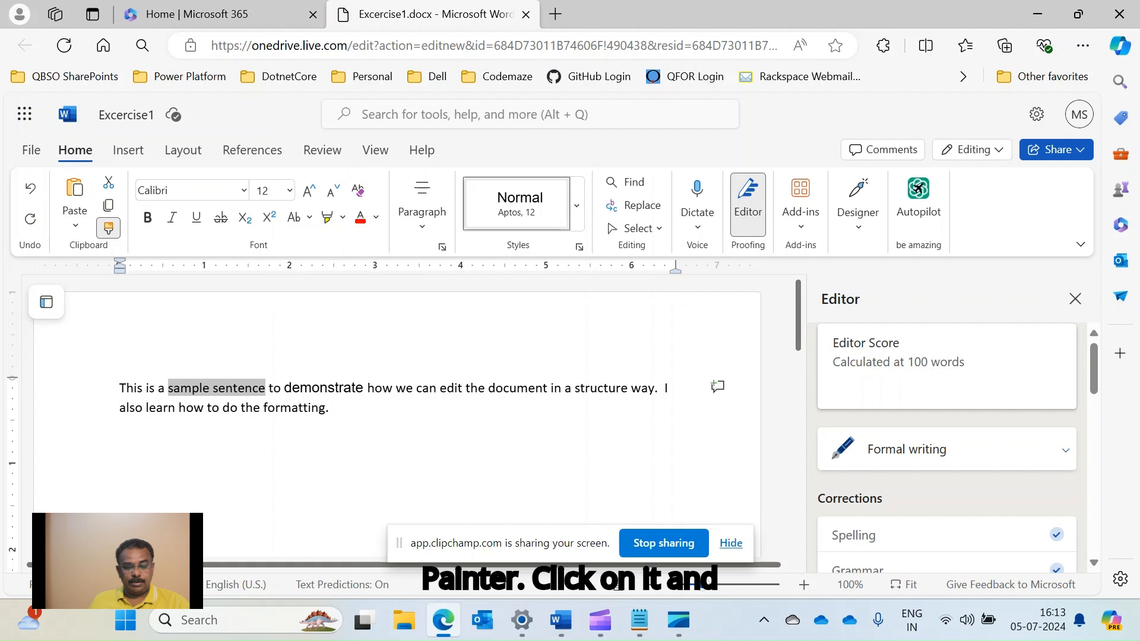
pyautogui.moveTo(284, 389); pyautogui.dragTo(364, 388)
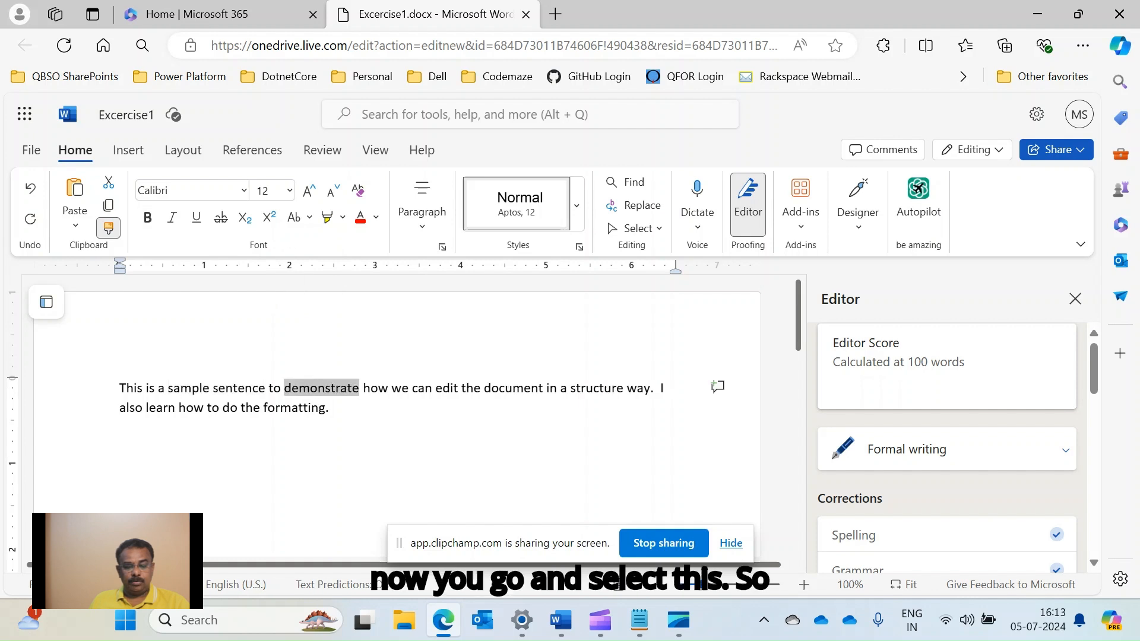
pyautogui.click(120, 435)
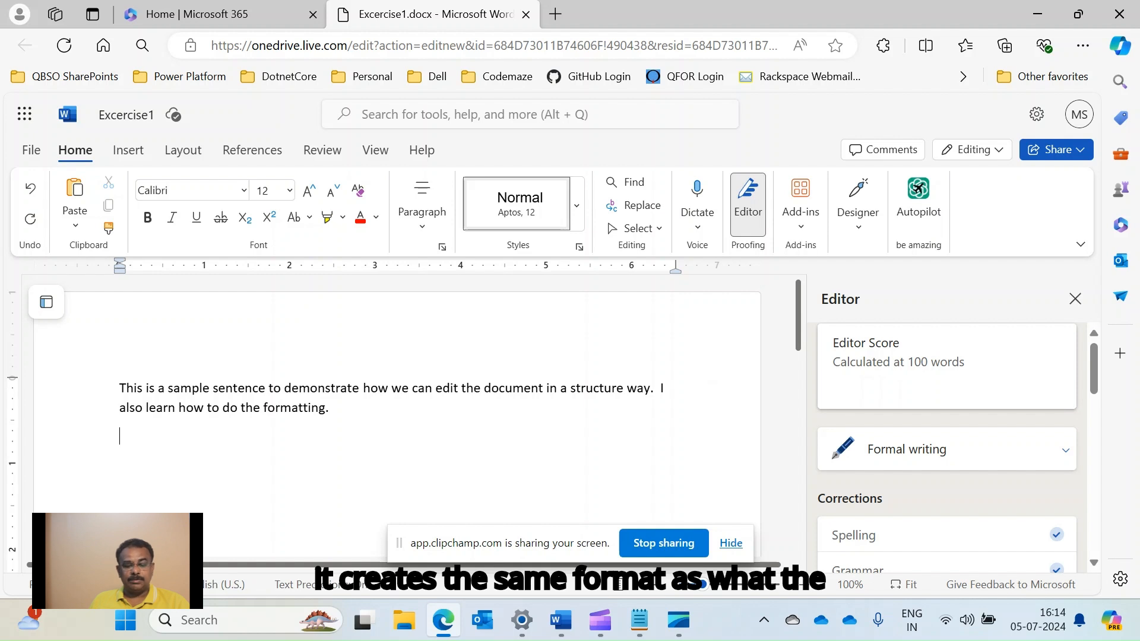
pyautogui.click(329, 408)
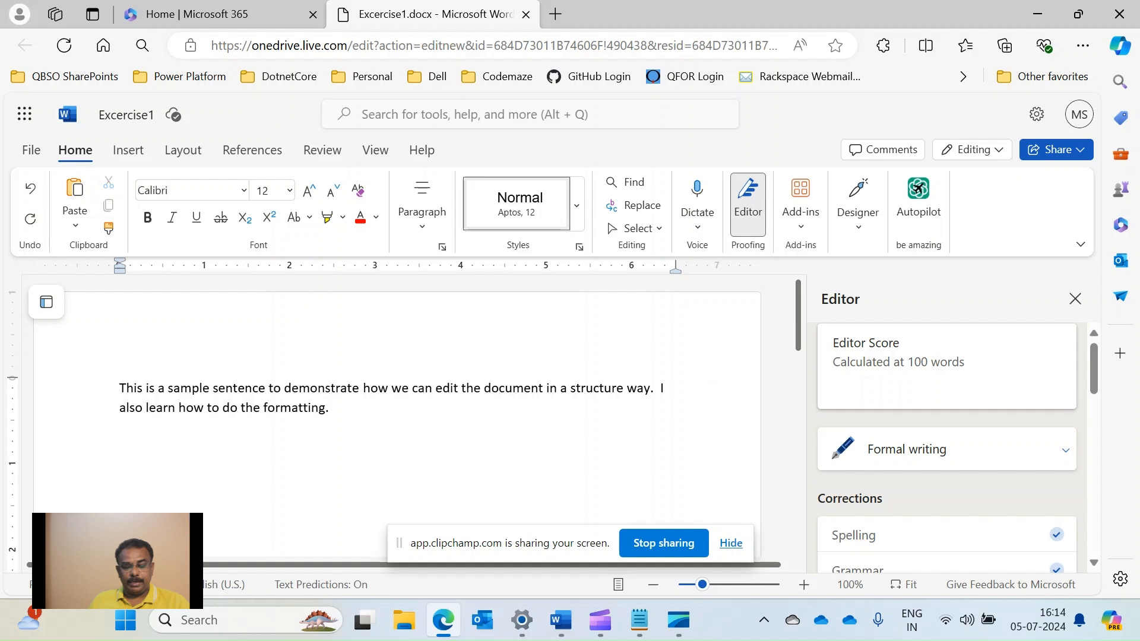
pyautogui.press('Return')
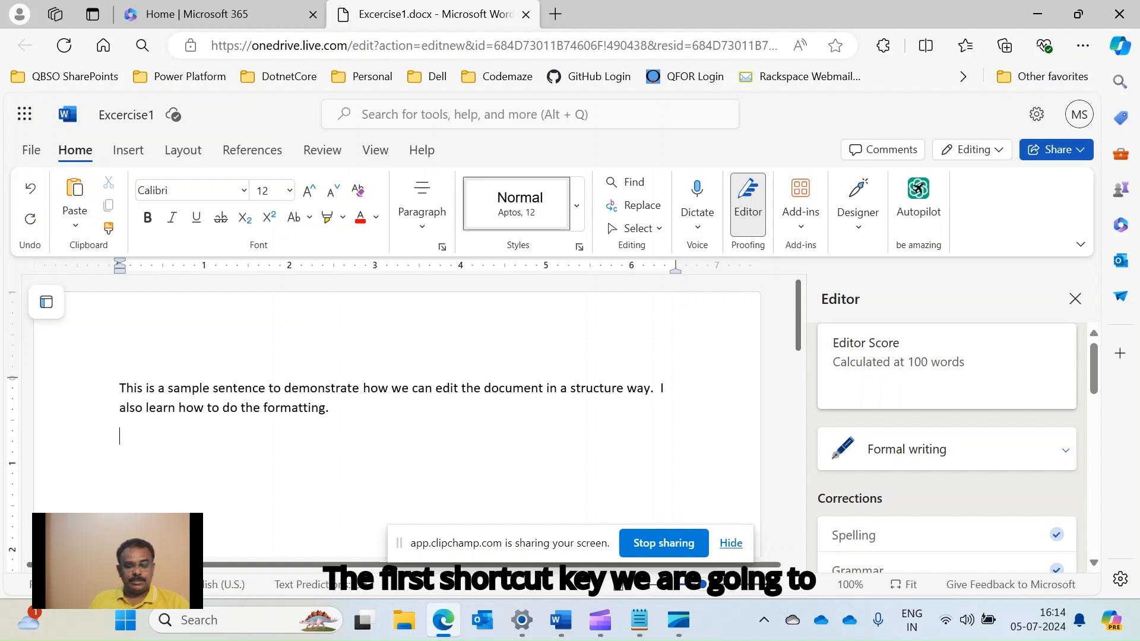
# Make the word "demonstrate" bold, and remove the bold from it again
pyautogui.doubleClick(322, 388)
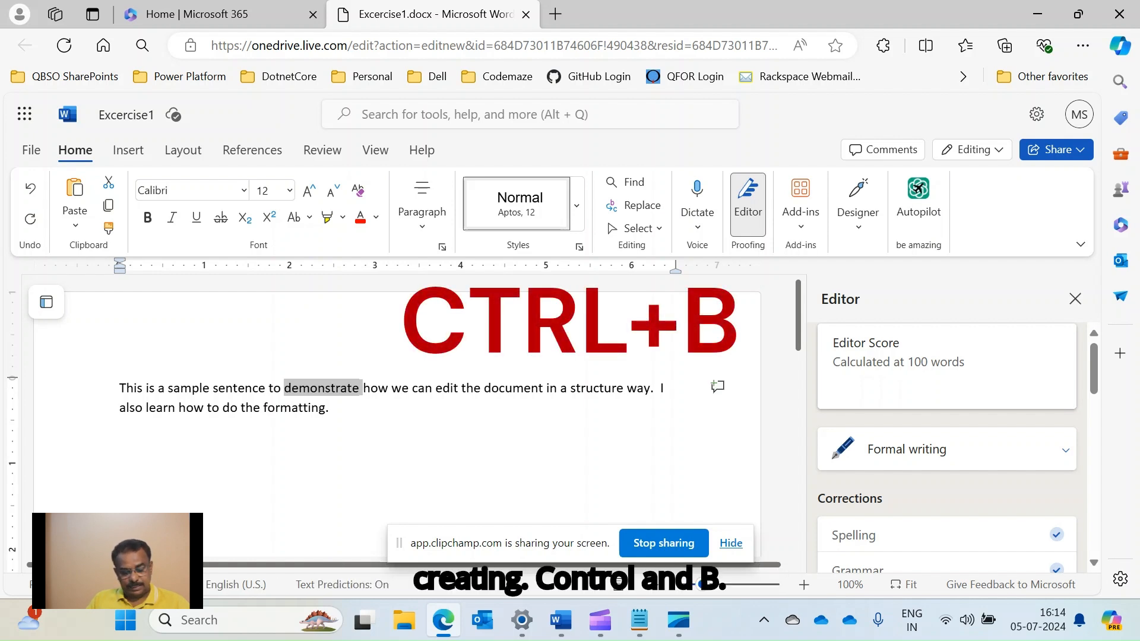
pyautogui.hotkey('ctrl', 'b')
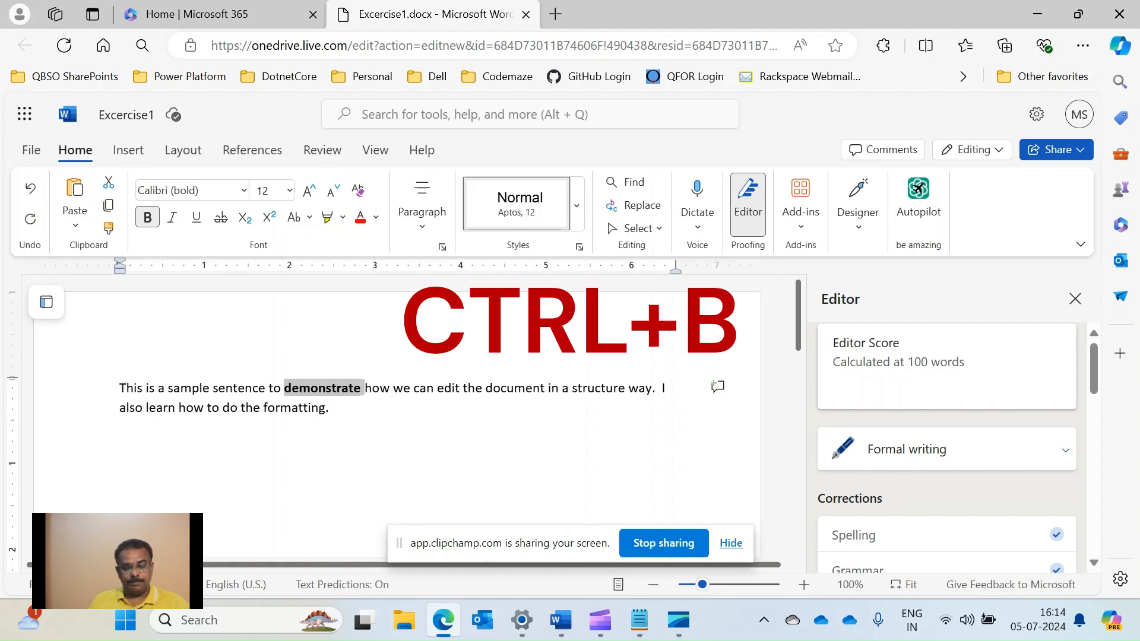
pyautogui.click(120, 436)
pyautogui.doubleClick(322, 388)
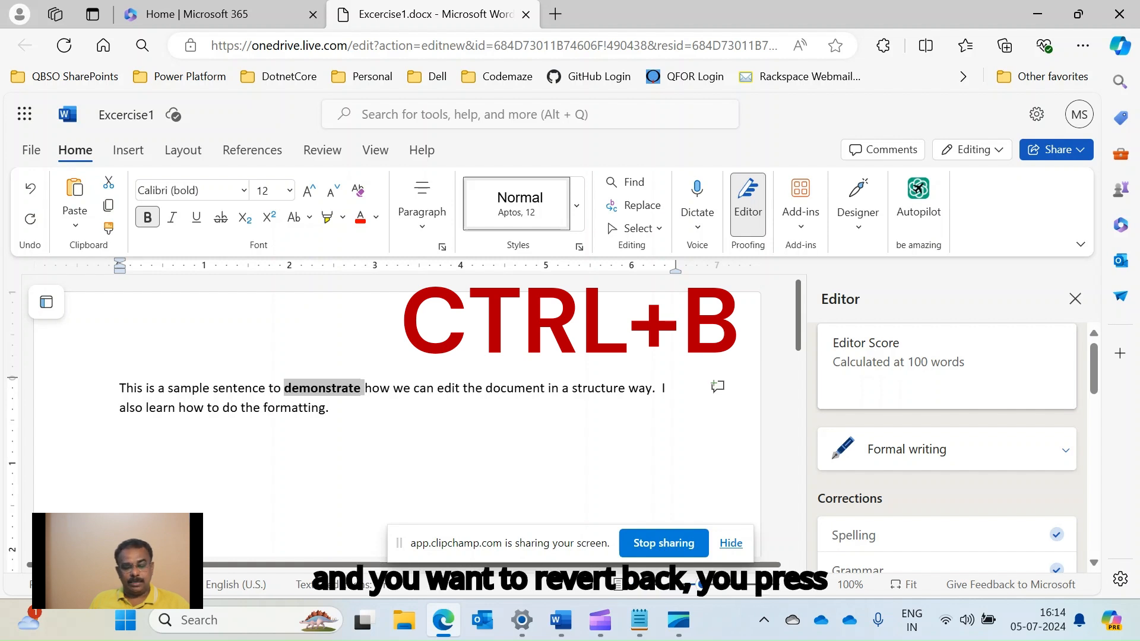
pyautogui.hotkey('ctrl', 'b')
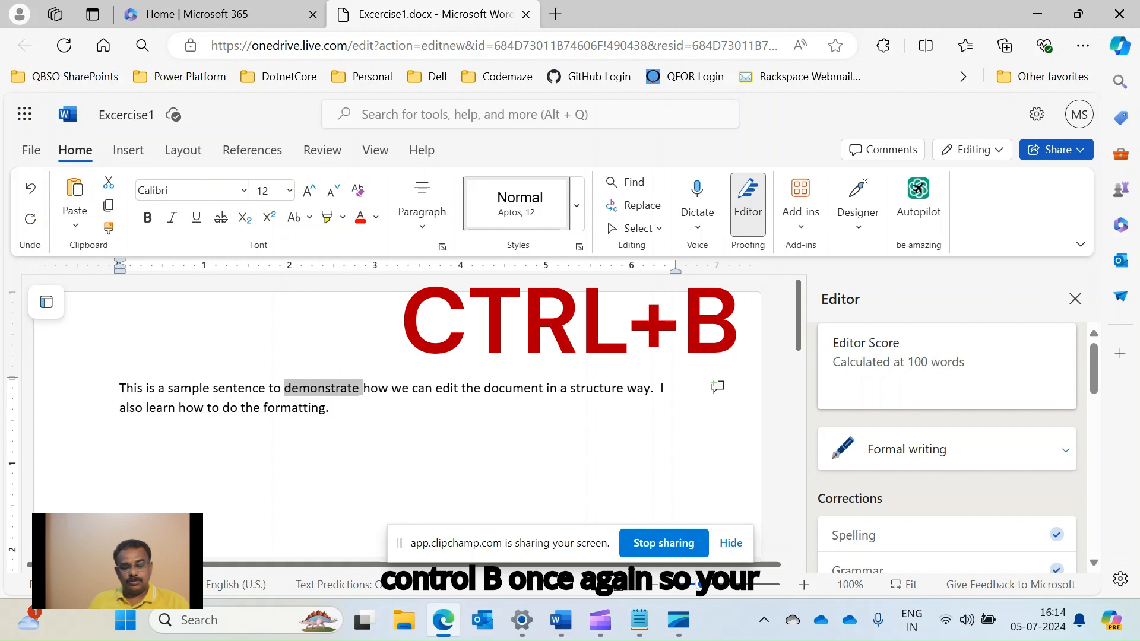
# Make the word "demonstrate" in the first sentence italic, and remove the italic from it again
pyautogui.click(119, 465)
pyautogui.doubleClick(322, 388)
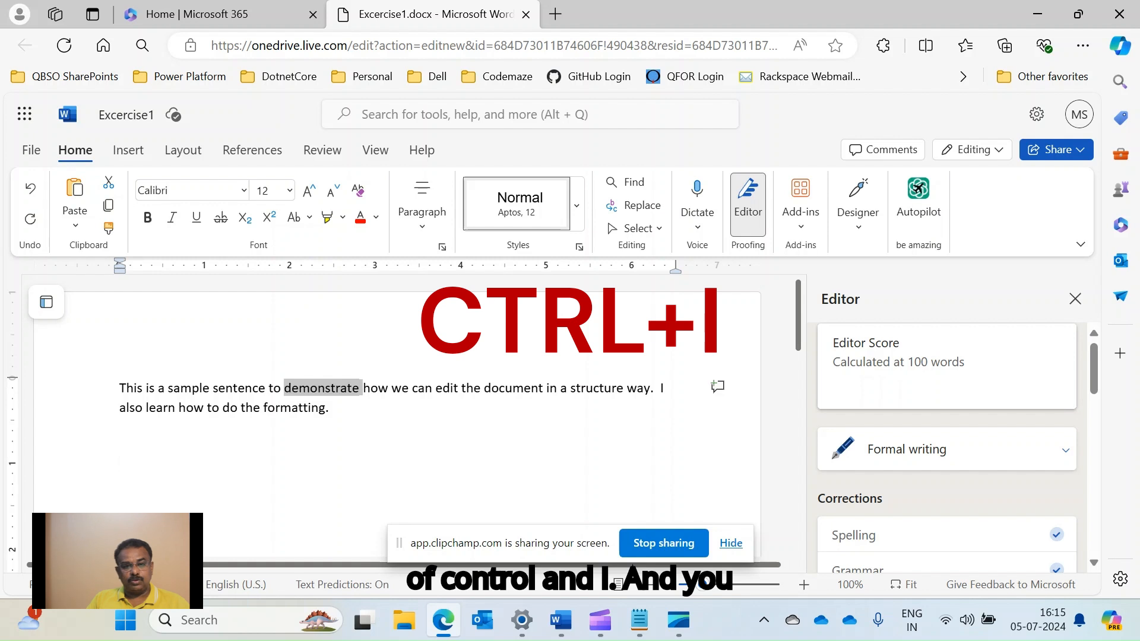
pyautogui.hotkey('ctrl', 'i')
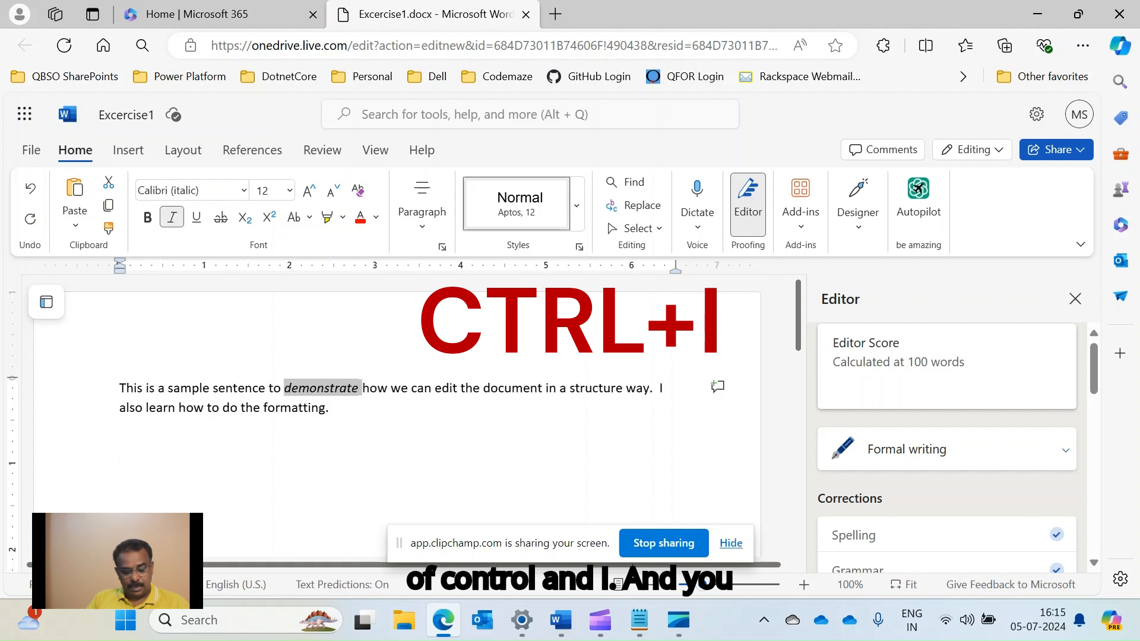
pyautogui.hotkey('ctrl', 'i')
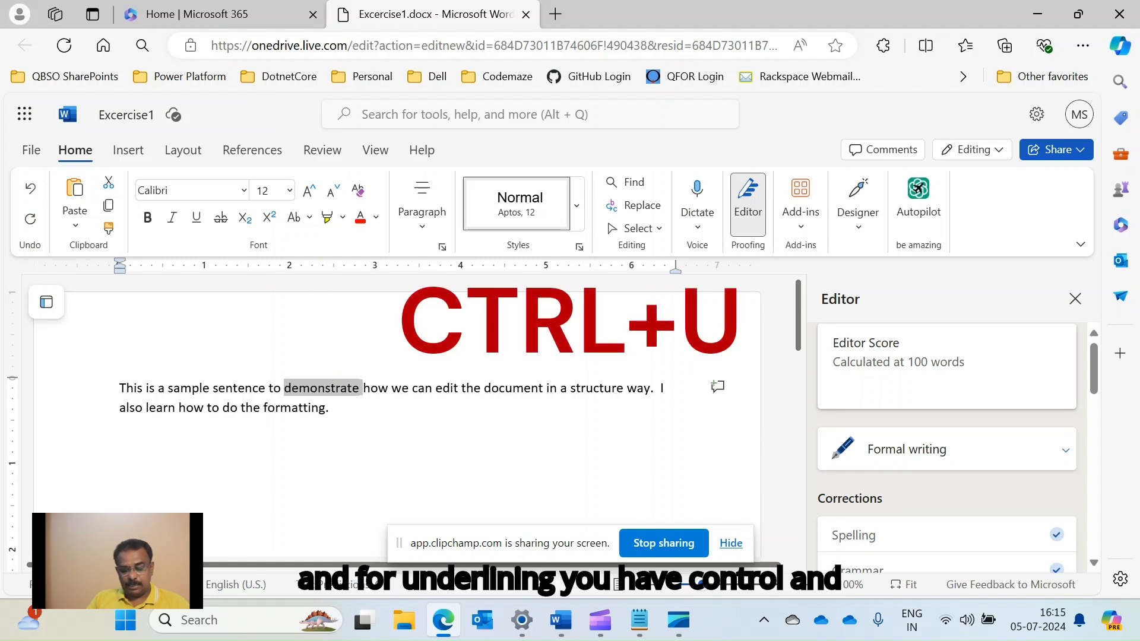
# Underline the word "demonstrate" in the first sentence, and remove the underline from it again
pyautogui.hotkey('ctrl', 'u')
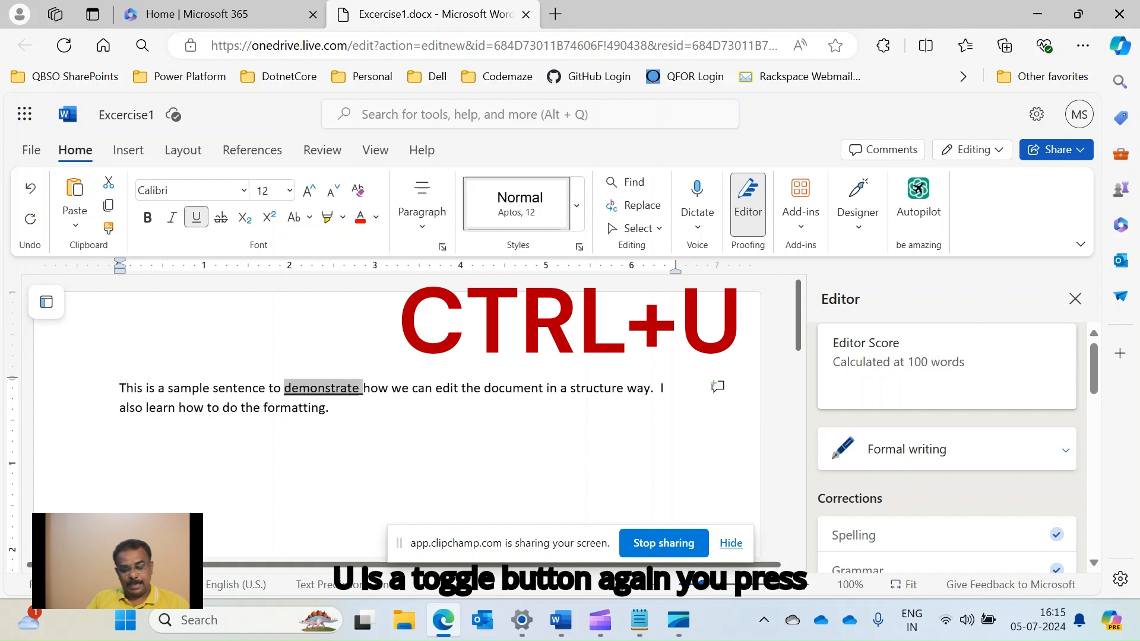
pyautogui.hotkey('ctrl', 'u')
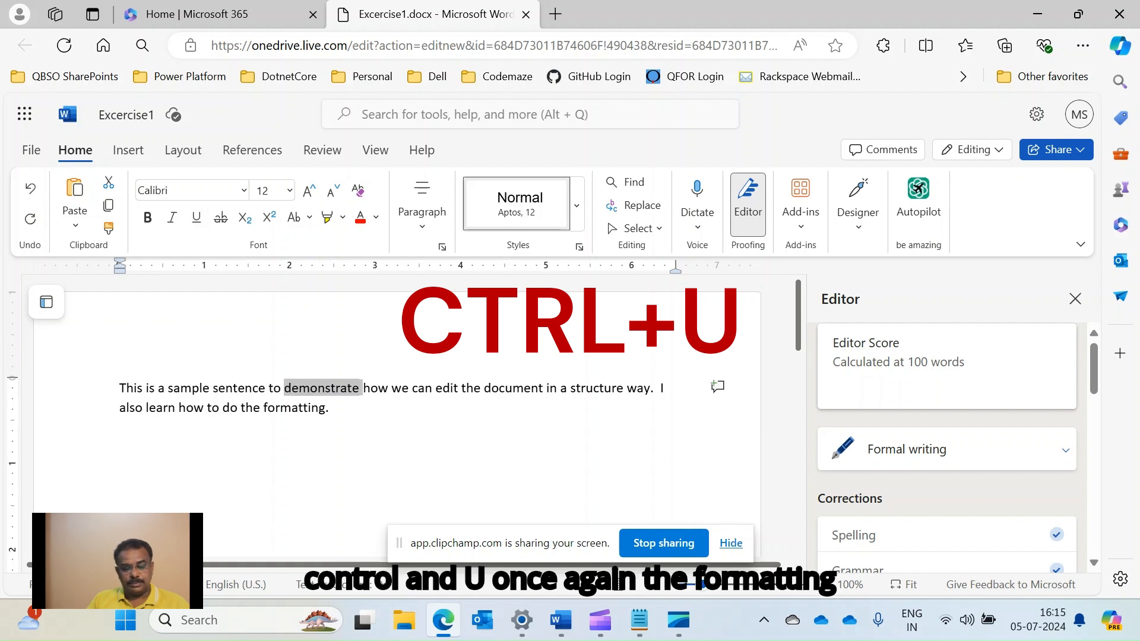
pyautogui.click(120, 435)
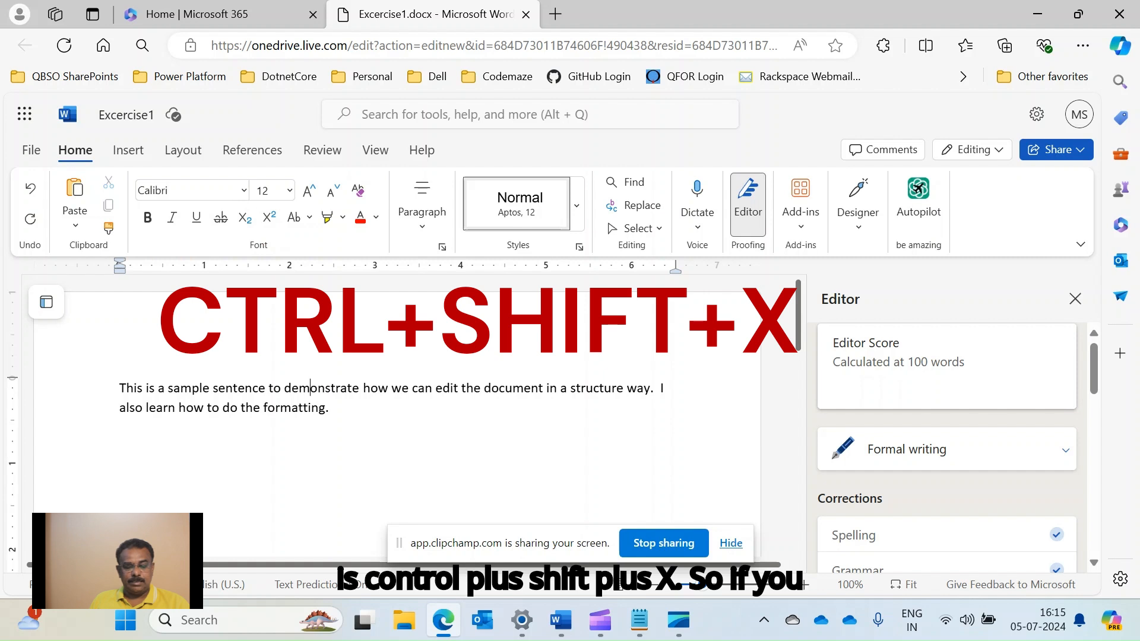
# Apply strikethrough to the word "demonstrate", toggle it off and on again, and undo the strikethrough
pyautogui.doubleClick(322, 388)
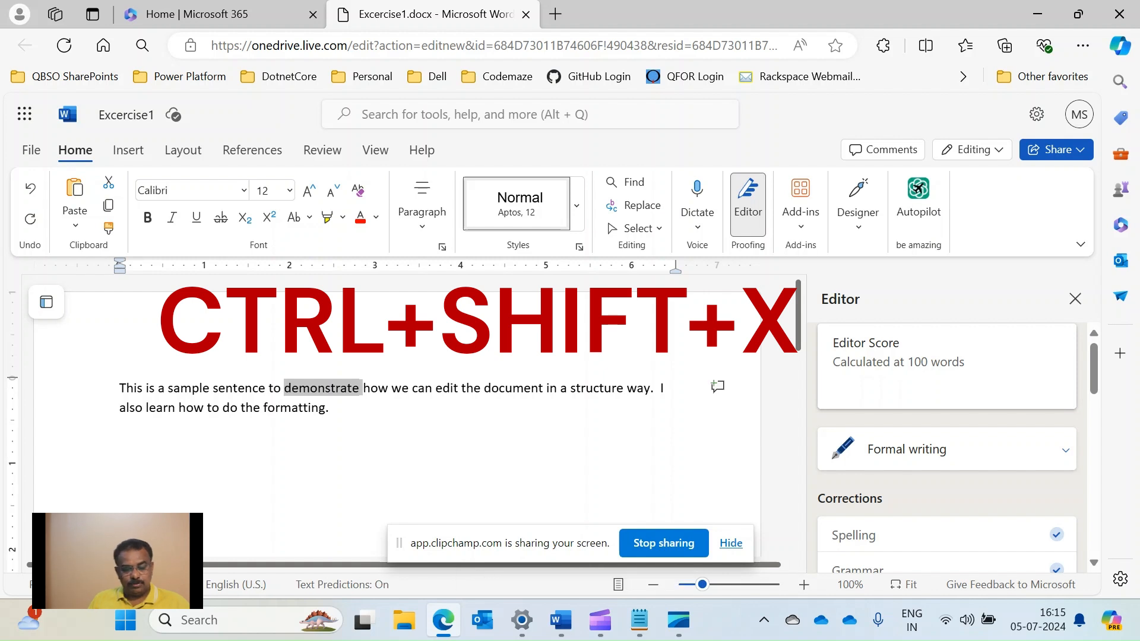
pyautogui.hotkey('ctrl', 'shift', 'x')
pyautogui.hotkey('ctrl', 'shift', 'x')
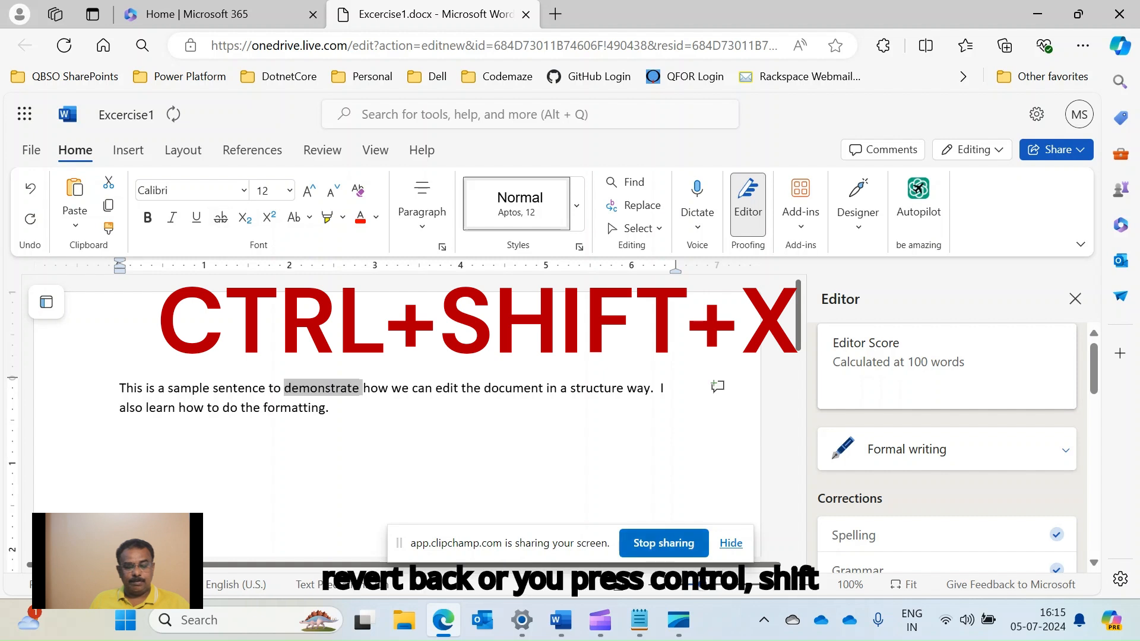
pyautogui.hotkey('ctrl', 'shift', 'x')
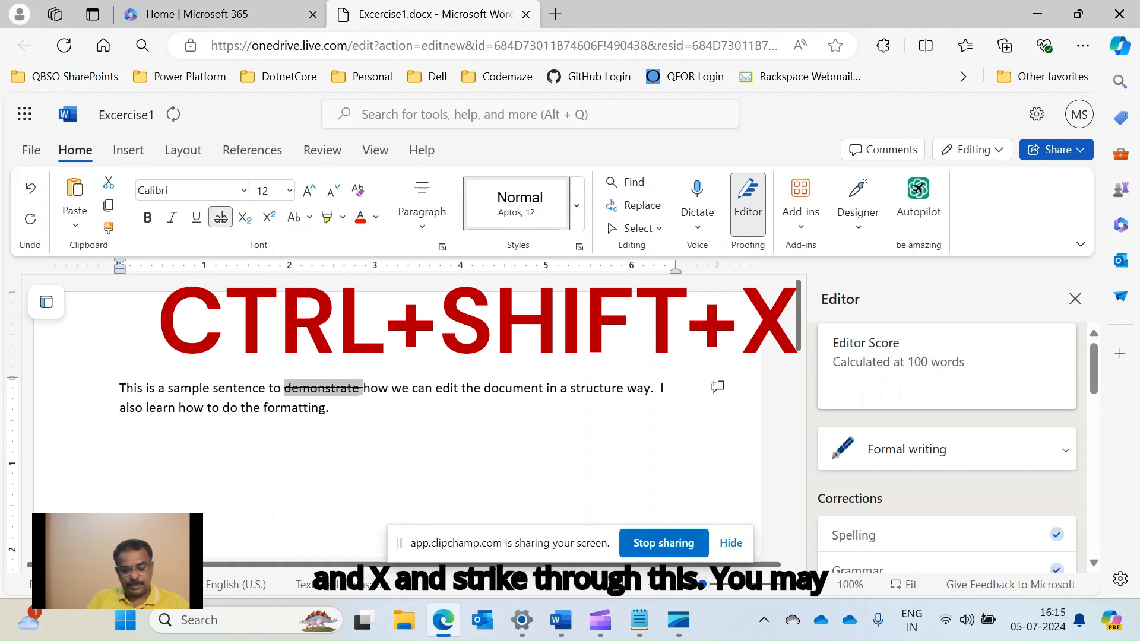
pyautogui.click(120, 436)
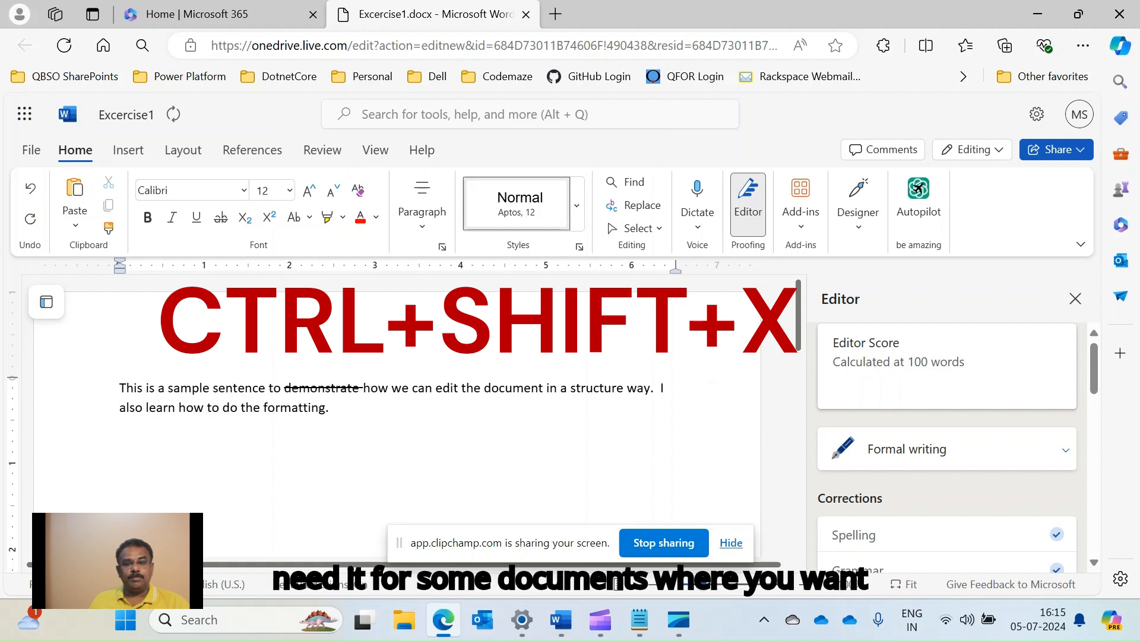
pyautogui.hotkey('ctrl', 'z')
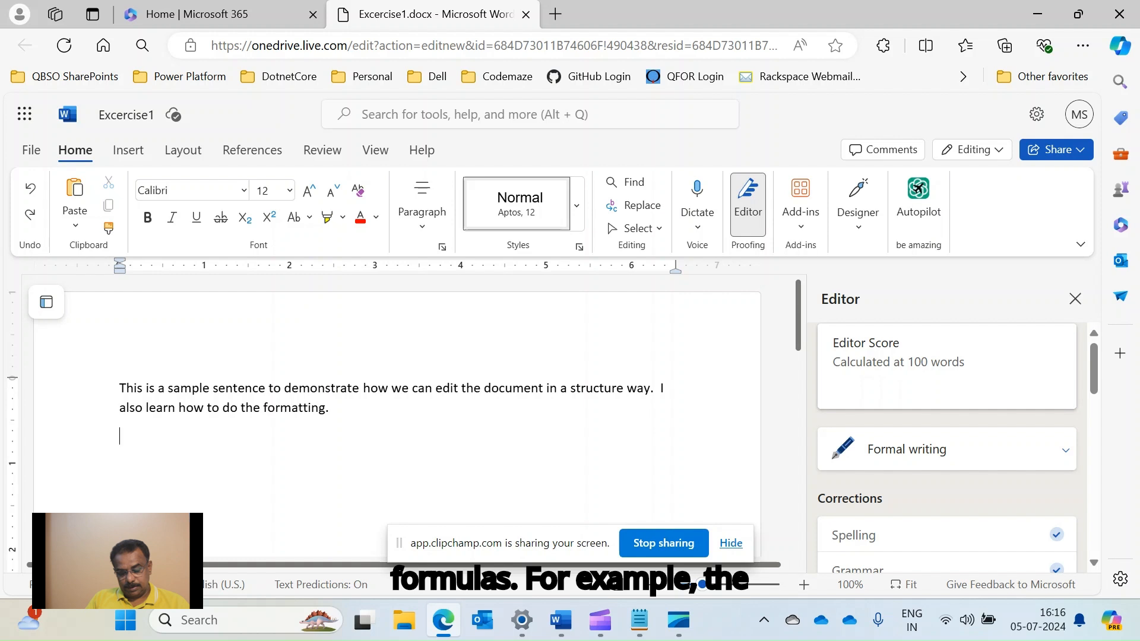
# Enter the formula H2O with a capital O on the empty line below the paragraph
pyautogui.write('H')
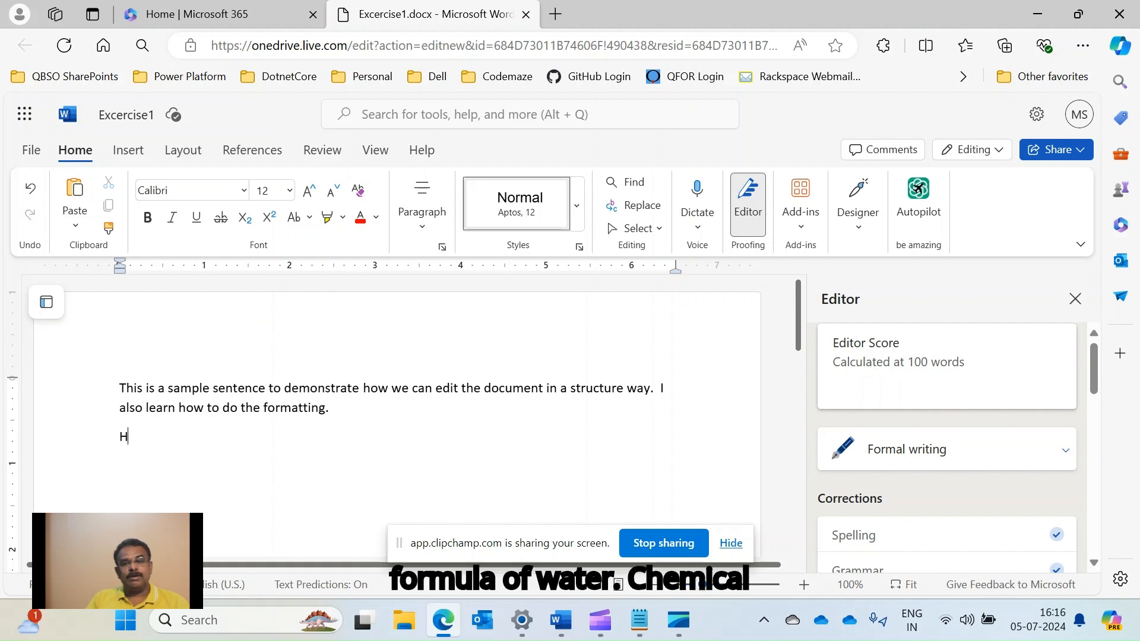
pyautogui.write('2')
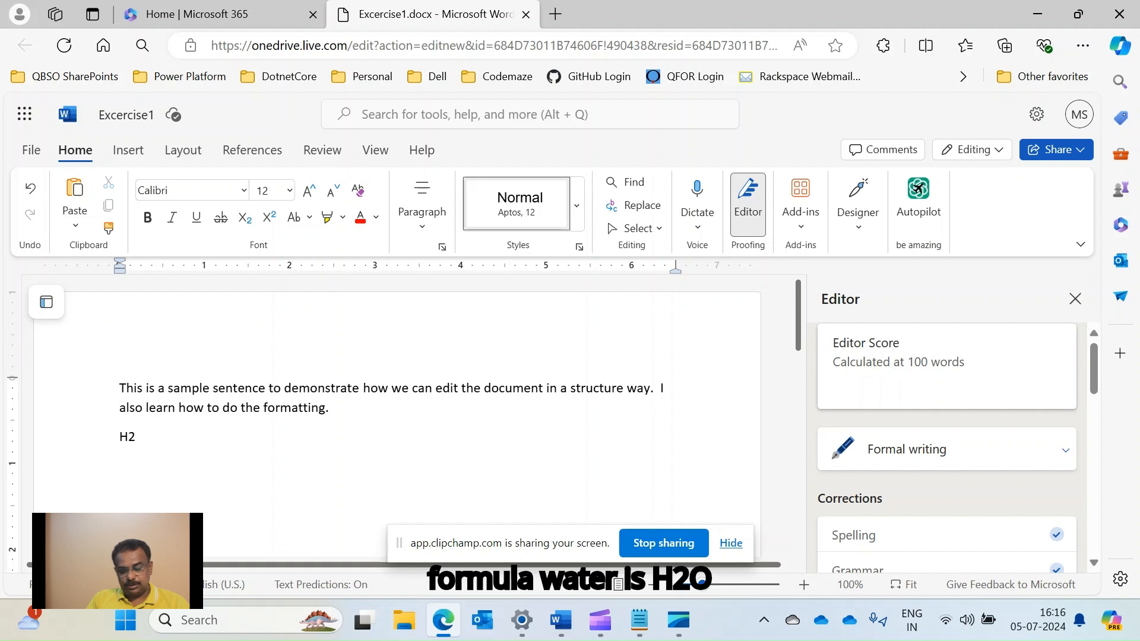
pyautogui.write('o')
pyautogui.press('BackSpace')
pyautogui.write('O')
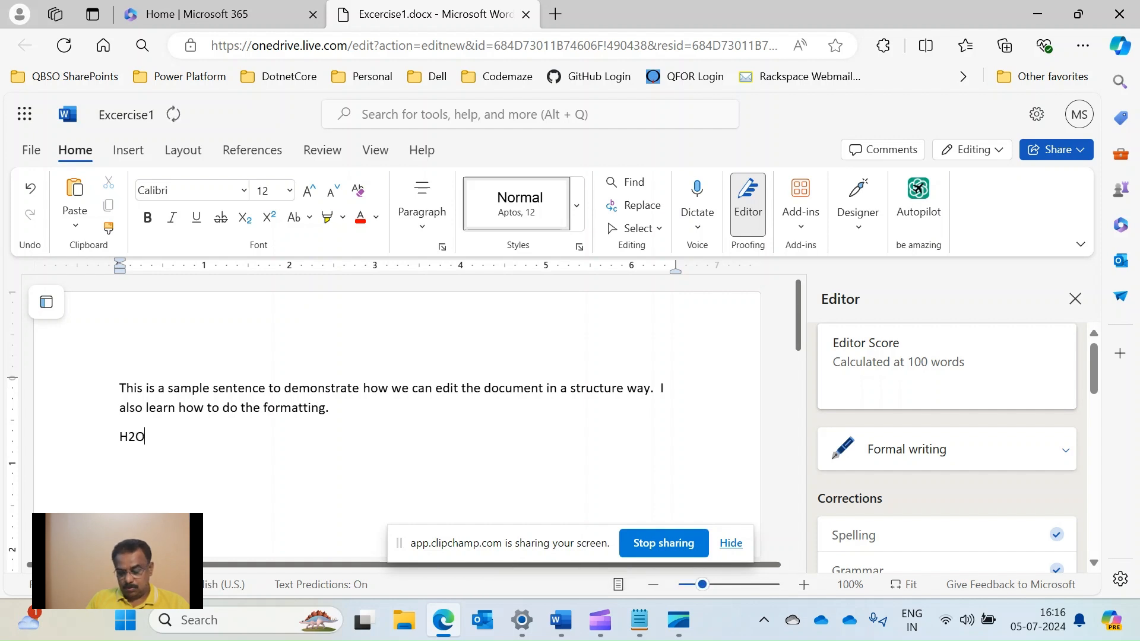
# Format the 2 in the H2O formula below the paragraph as subscript
pyautogui.press('Left')
pyautogui.hotkey('shift', 'Left')
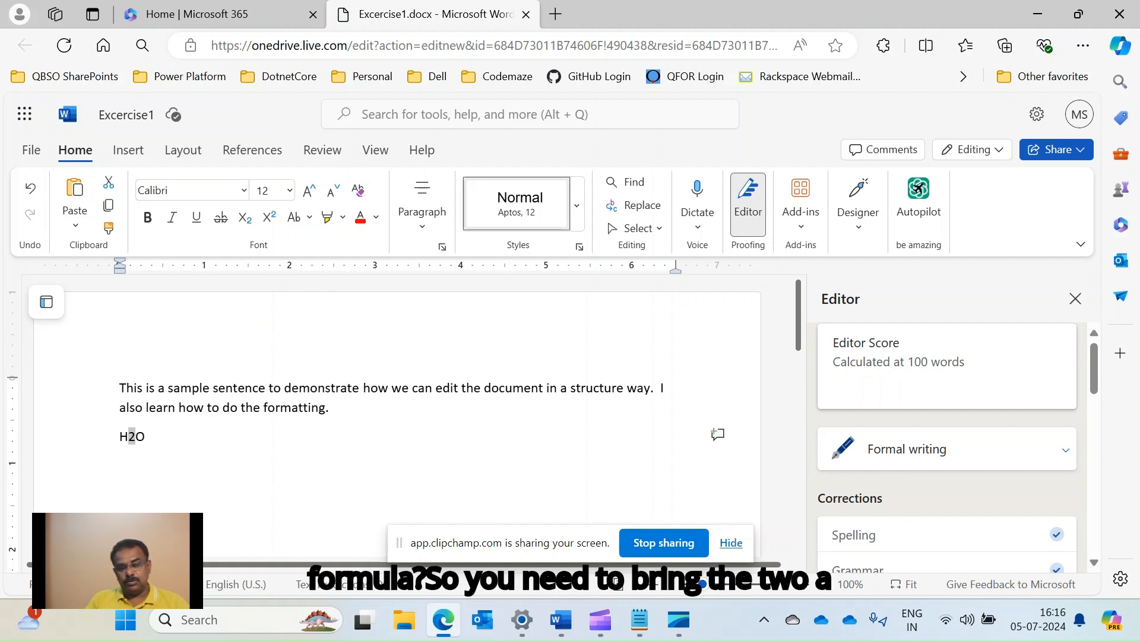
pyautogui.press('End')
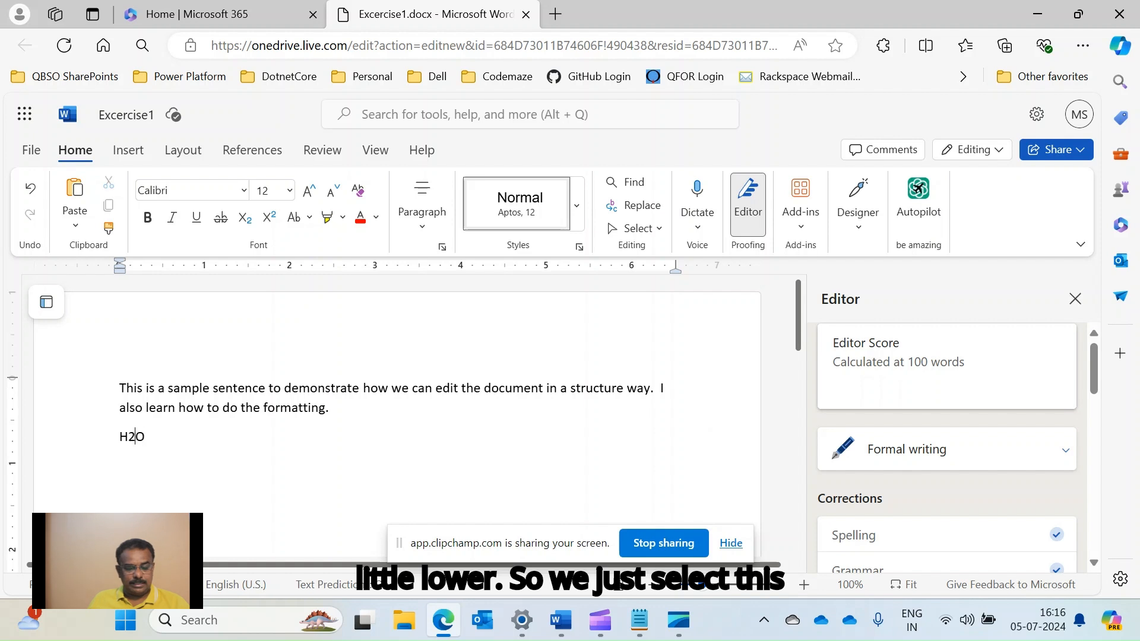
pyautogui.hotkey('shift', 'Left')
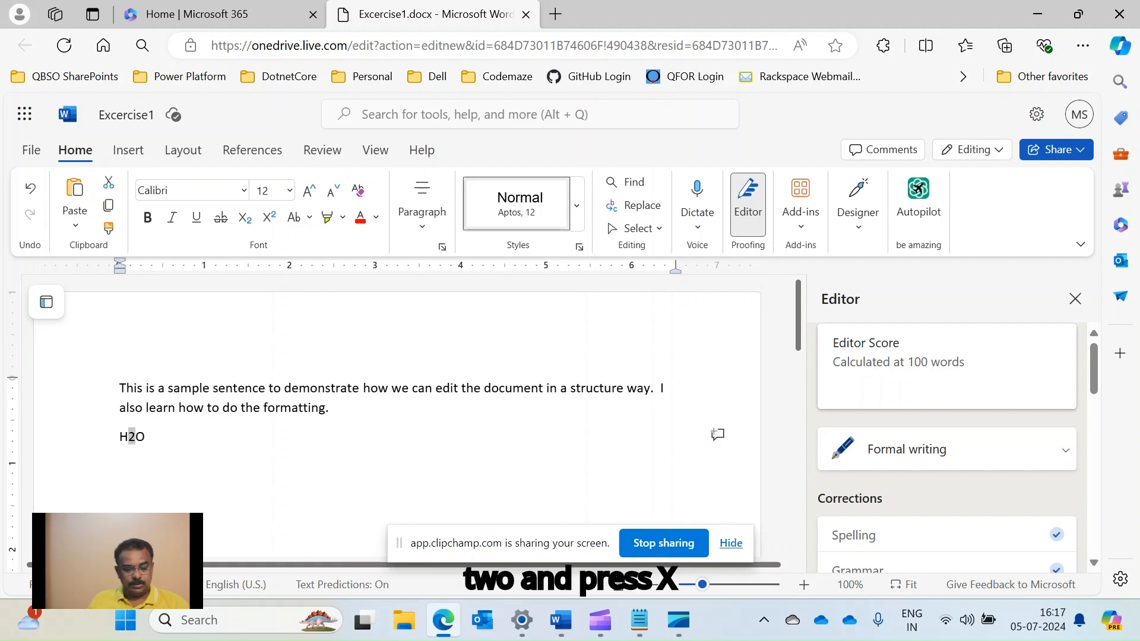
pyautogui.click(244, 217)
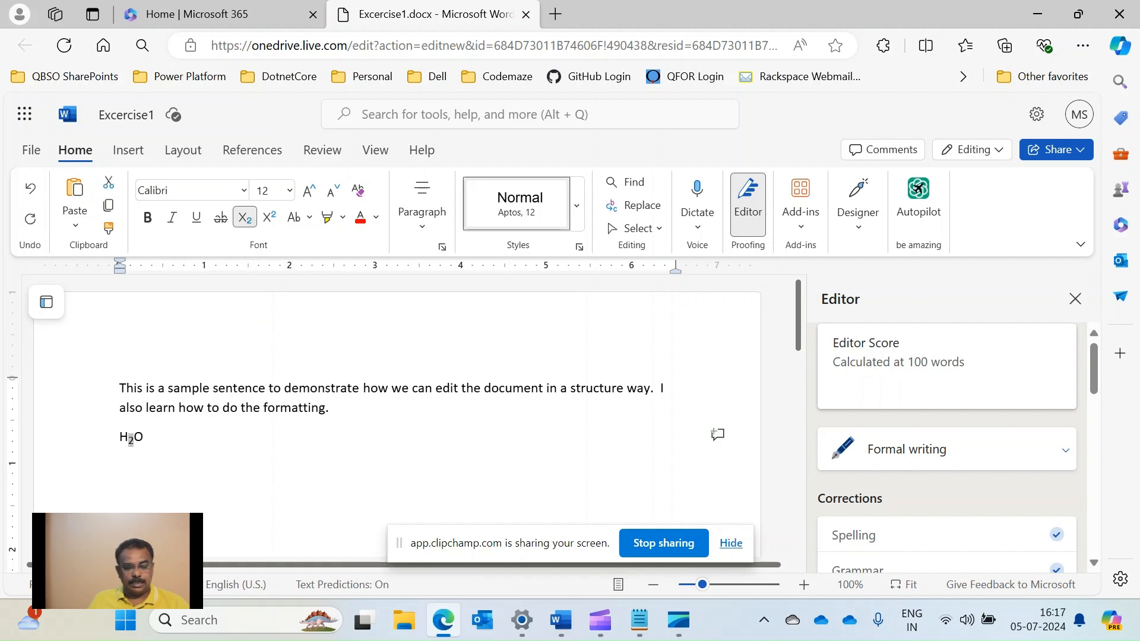
# Enter a second H2O on a new line, turning subscript on for the 2 and off before the O
pyautogui.press('End')
pyautogui.press('Return')
pyautogui.write('H')
pyautogui.click(244, 217)
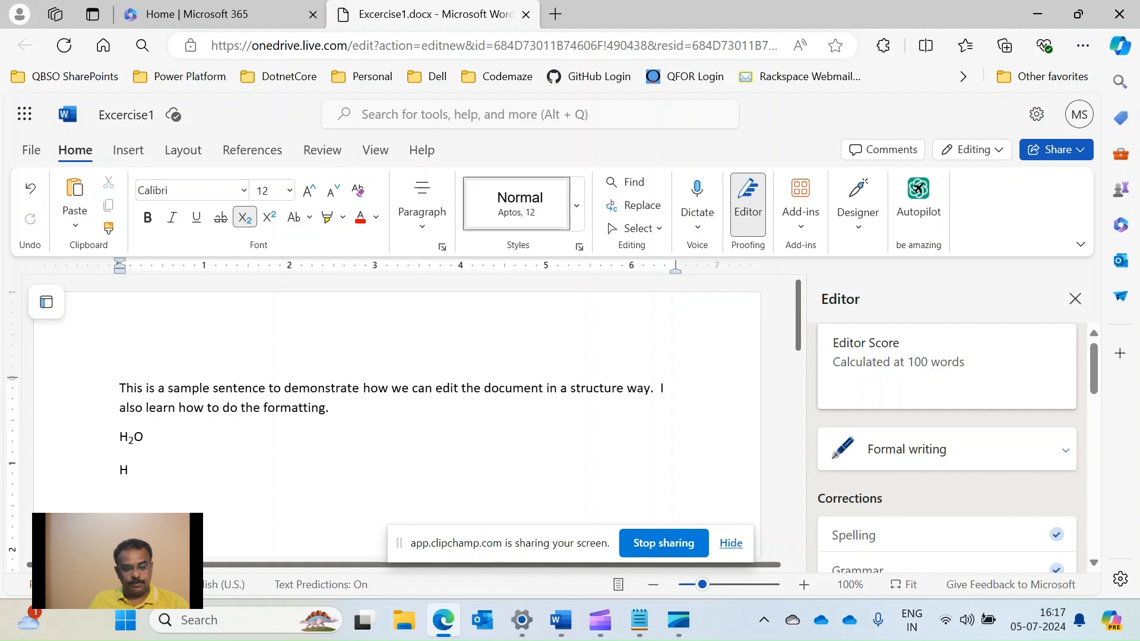
pyautogui.write('2')
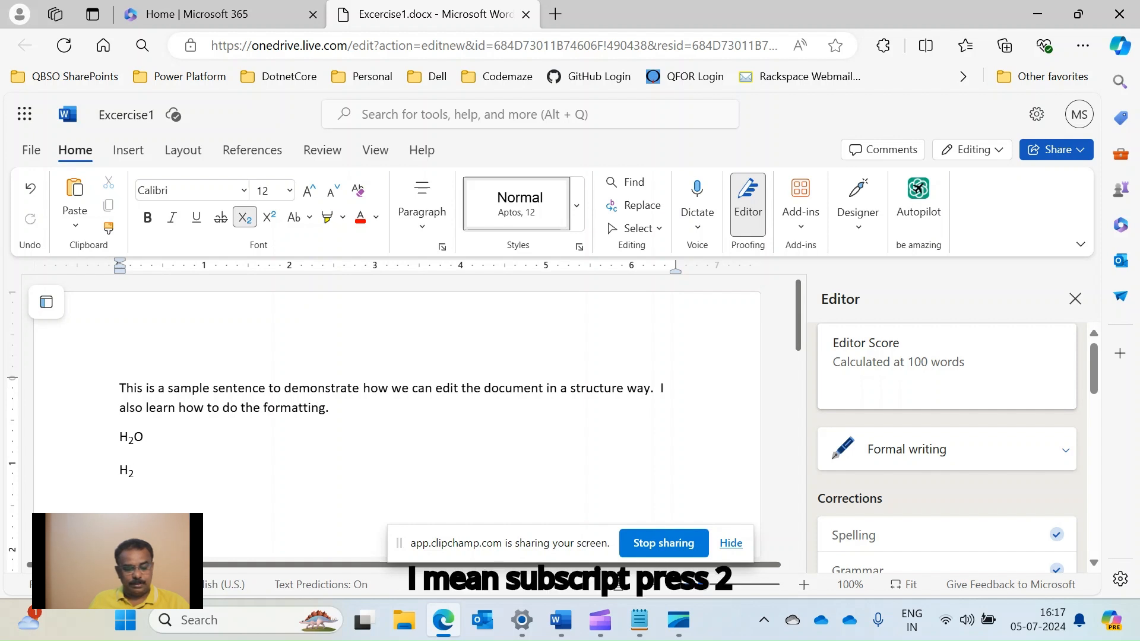
pyautogui.click(244, 217)
pyautogui.write('O')
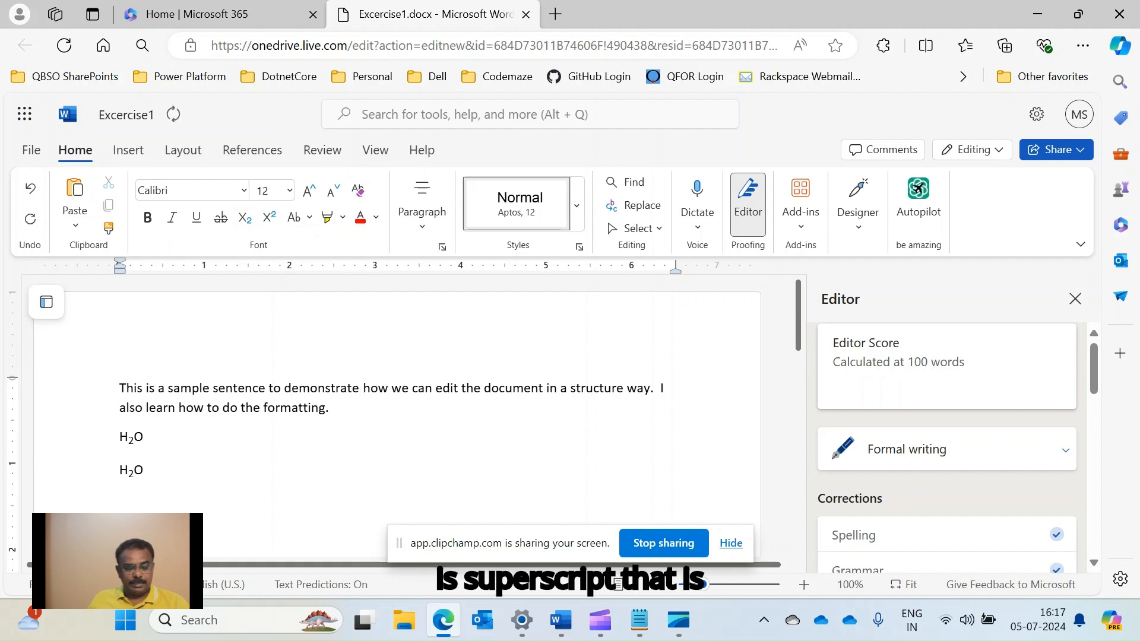
# Replace the second H2O with A2, format its 2 as superscript, and turn superscript off for further text
pyautogui.moveTo(120, 437); pyautogui.dragTo(147, 470)
pyautogui.click(144, 471)
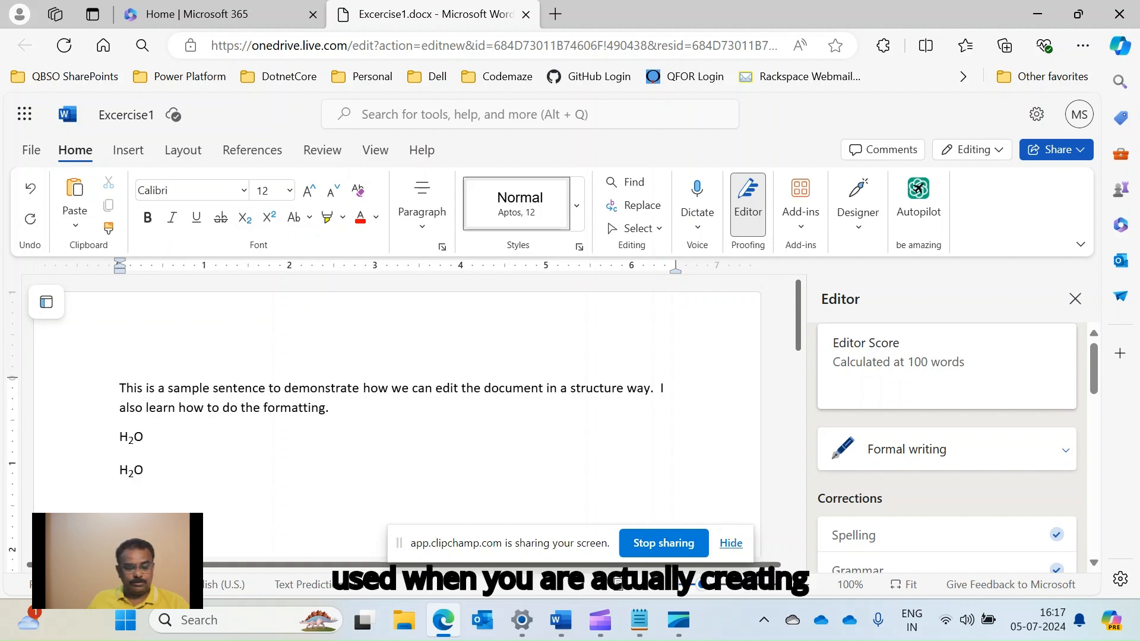
pyautogui.hotkey('shift', 'Home')
pyautogui.press('BackSpace')
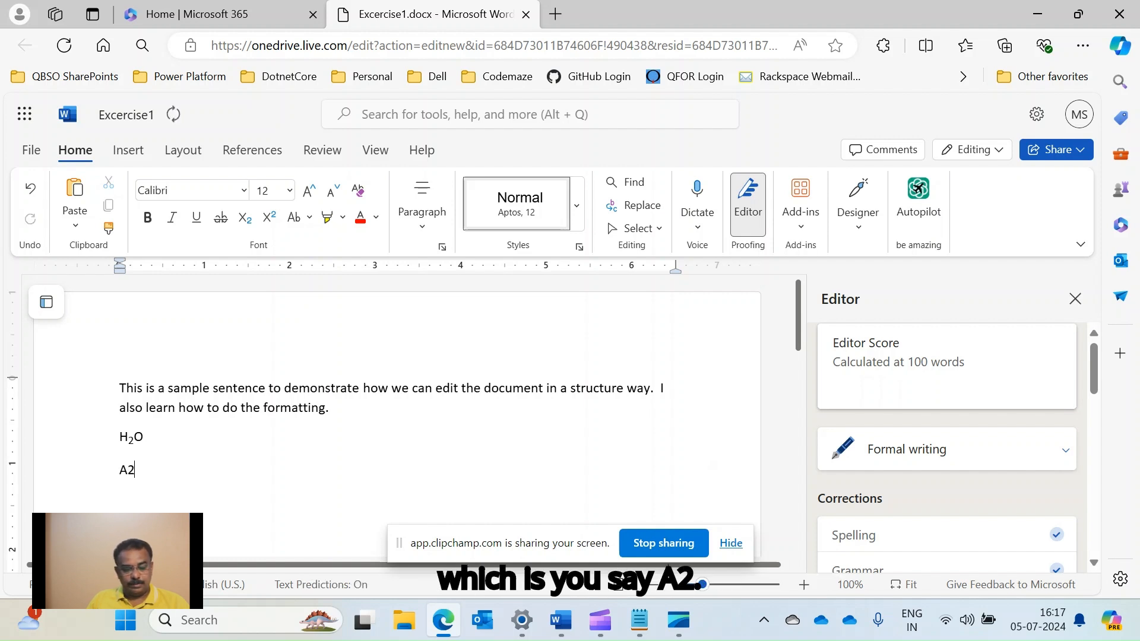
pyautogui.hotkey('shift', 'Left')
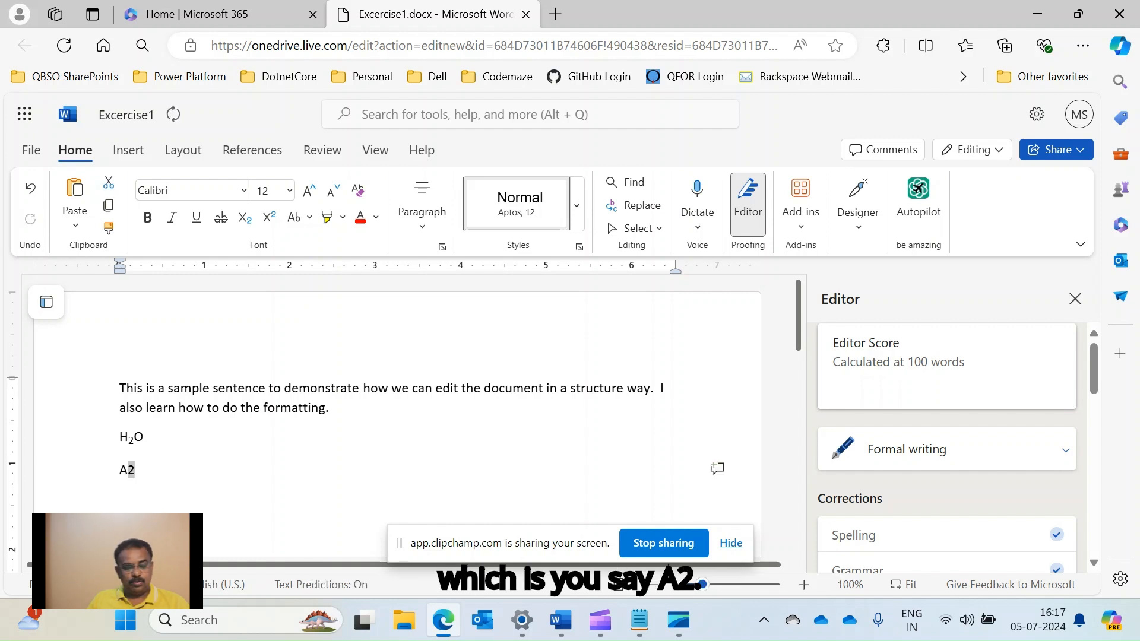
pyautogui.hotkey('ctrl', 'shift', '=')
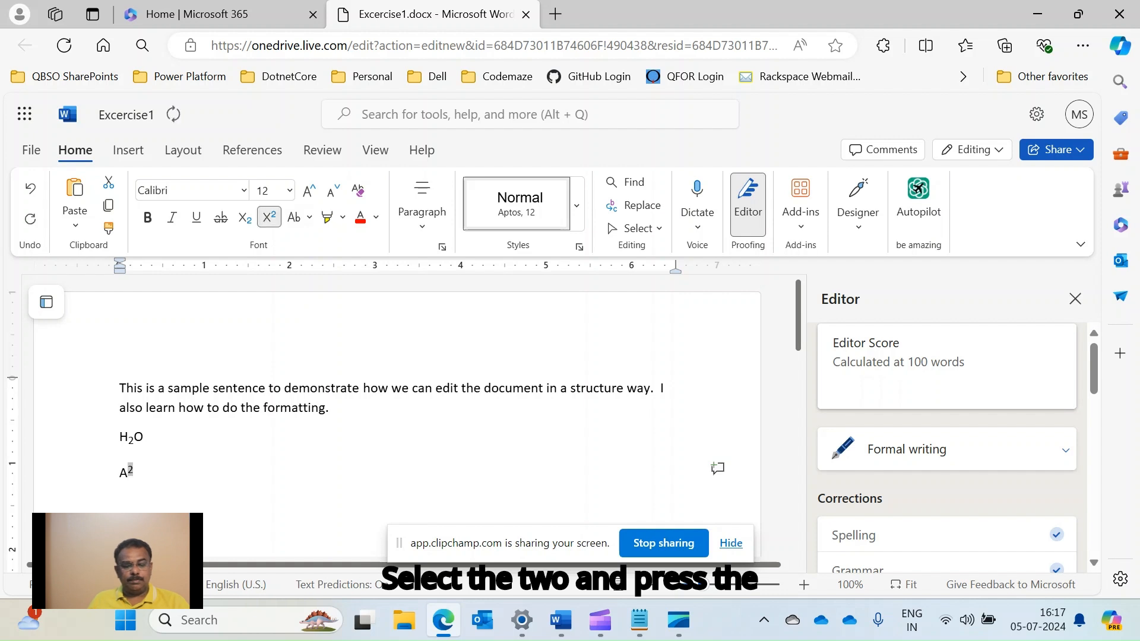
pyautogui.press('Right')
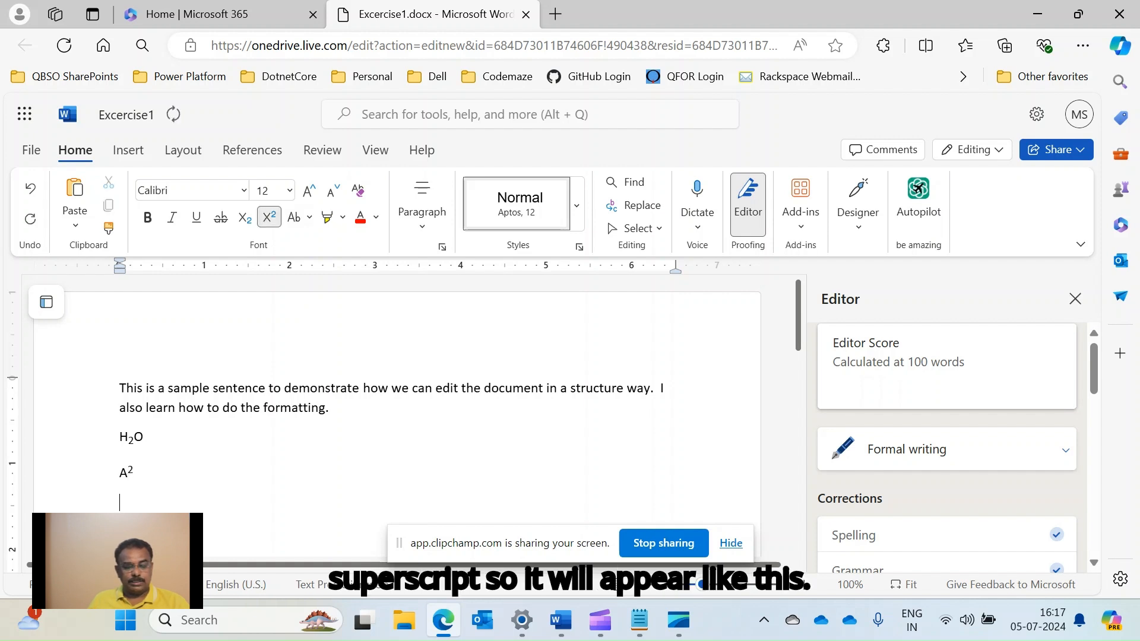
pyautogui.hotkey('ctrl', 'shift', '=')
# Enlarge the font of the whole A² line by several sizes with Increase Font Size
pyautogui.hotkey('shift', 'Home')
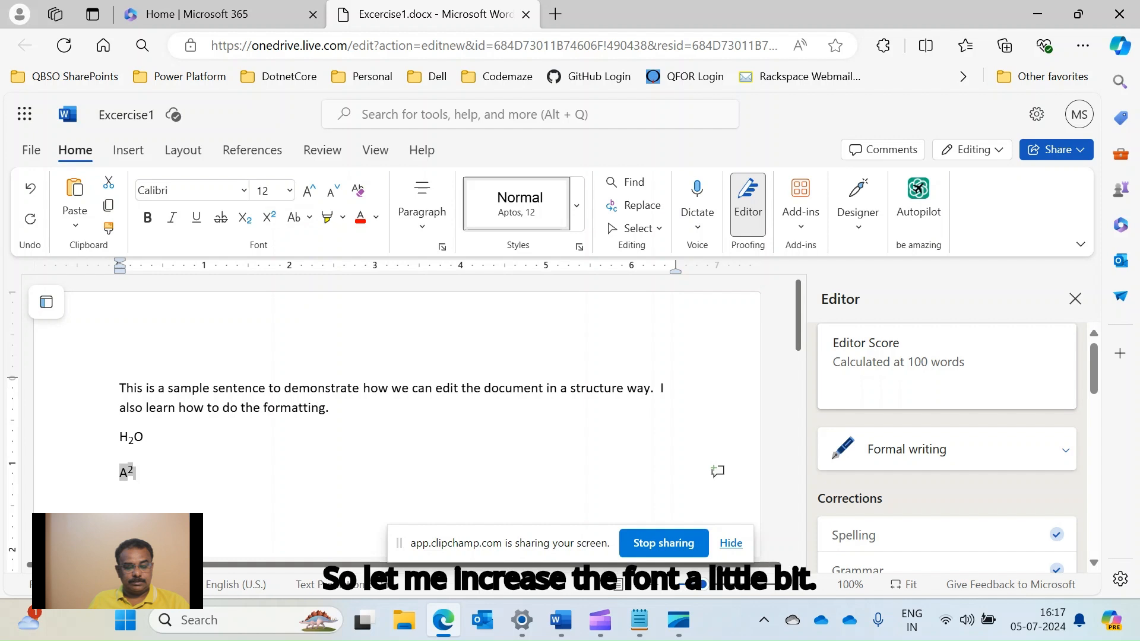
pyautogui.click(309, 190)
pyautogui.click(309, 190)
pyautogui.click(309, 190)
pyautogui.click(309, 190)
pyautogui.click(309, 190)
# Enlarge the font of the H₂O line to 26 with Increase Font Size
pyautogui.moveTo(146, 438); pyautogui.dragTo(119, 438)
pyautogui.click(309, 190)
pyautogui.click(309, 190)
pyautogui.click(309, 190)
pyautogui.click(309, 190)
pyautogui.click(309, 190)
pyautogui.click(172, 449)
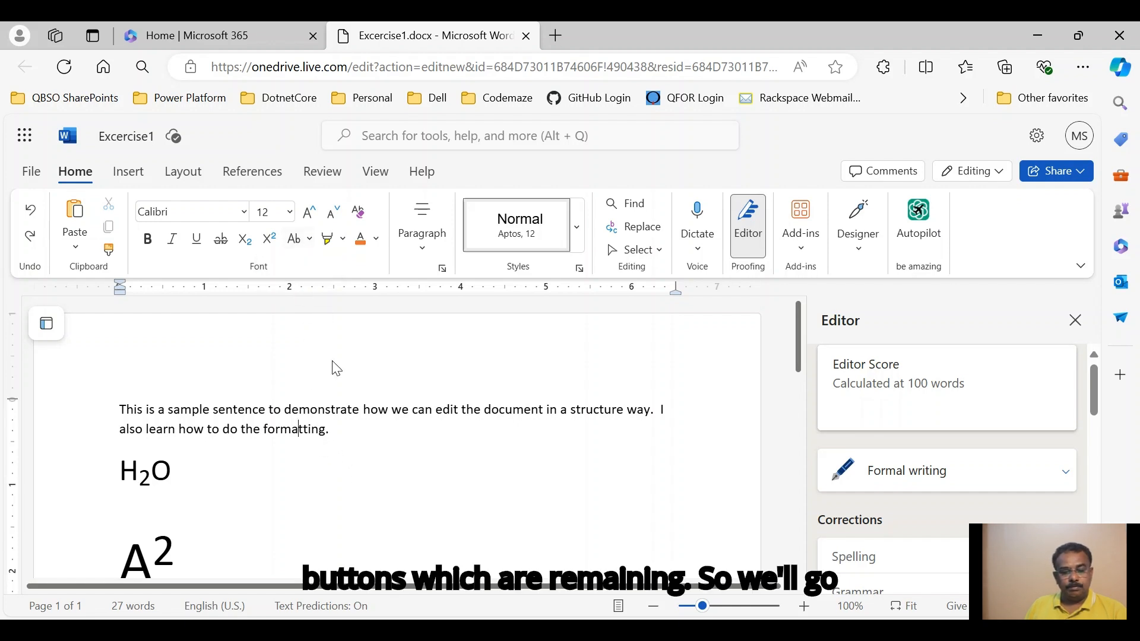
pyautogui.click(310, 241)
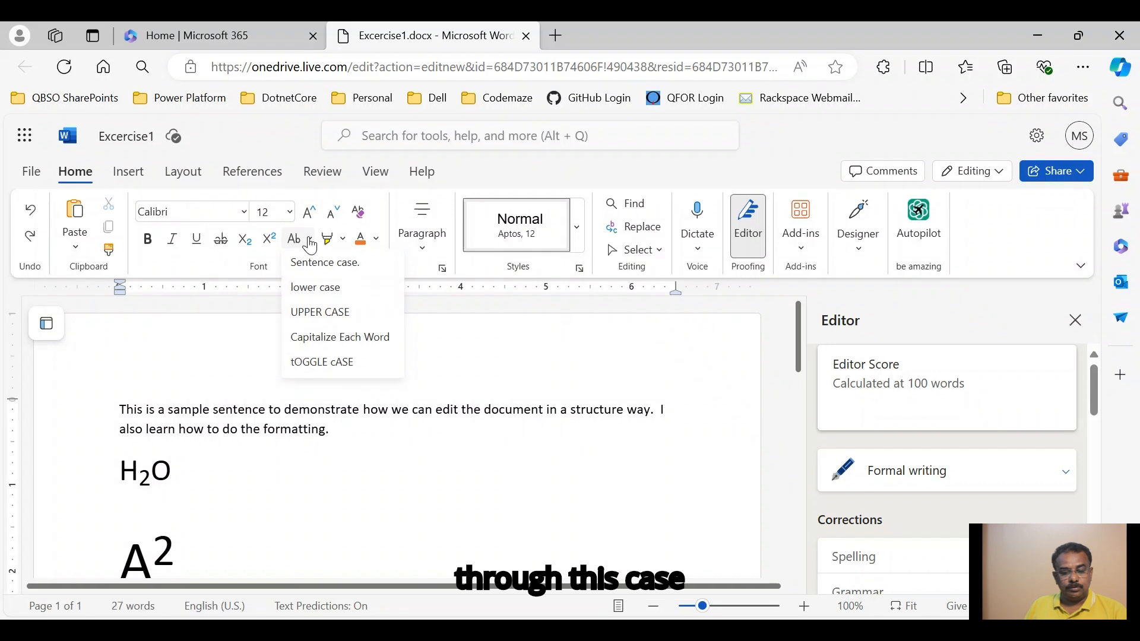
pyautogui.click(242, 327)
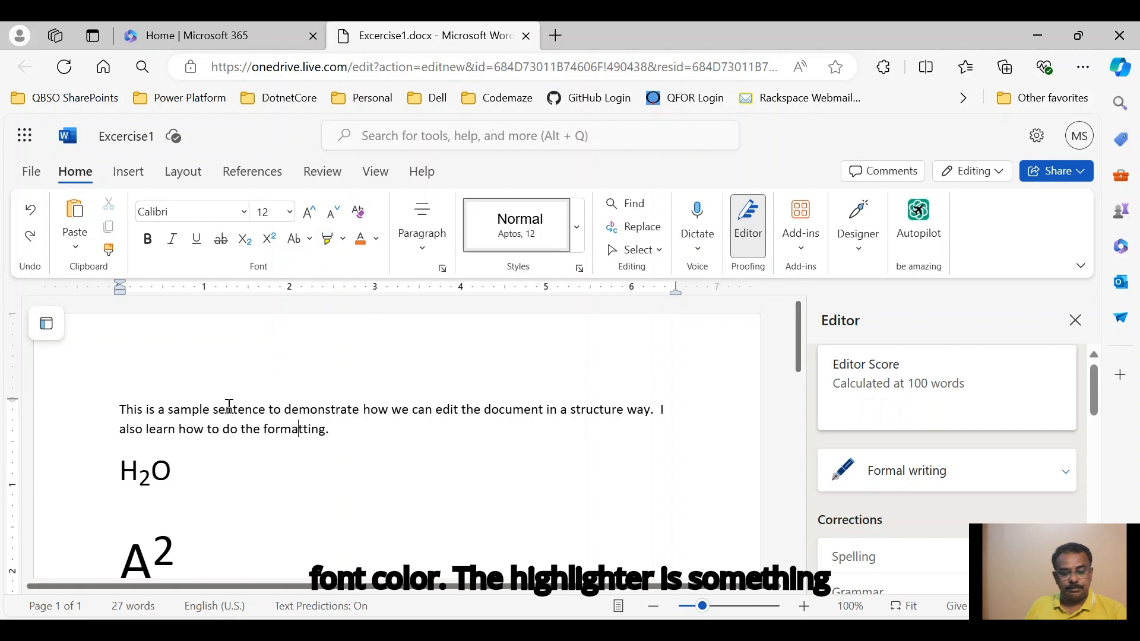
# Highlight the text "This is a sample sentence to demonstrate" in the first sentence with the cyan highlight color
pyautogui.moveTo(122, 410); pyautogui.dragTo(359, 411)
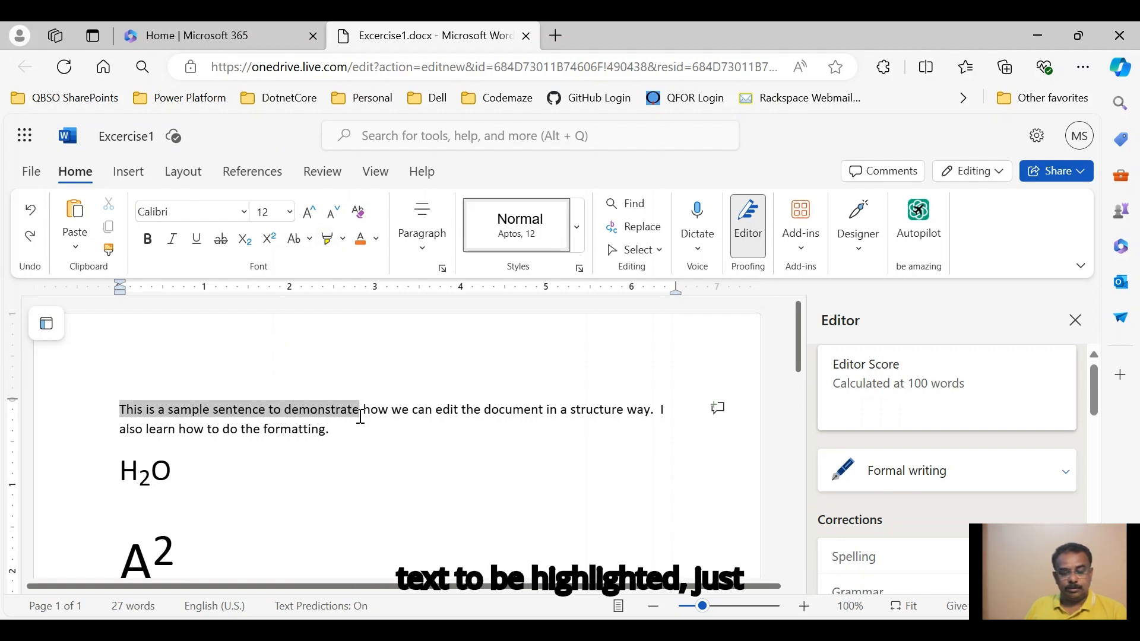
pyautogui.click(338, 243)
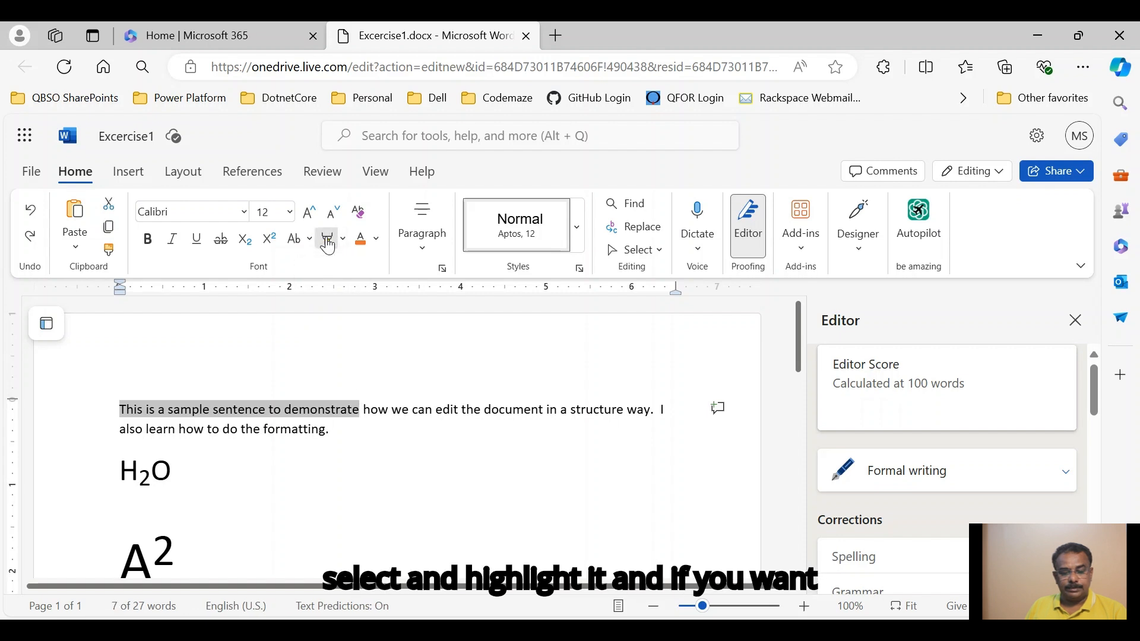
pyautogui.click(122, 410)
pyautogui.moveTo(152, 404); pyautogui.dragTo(361, 414)
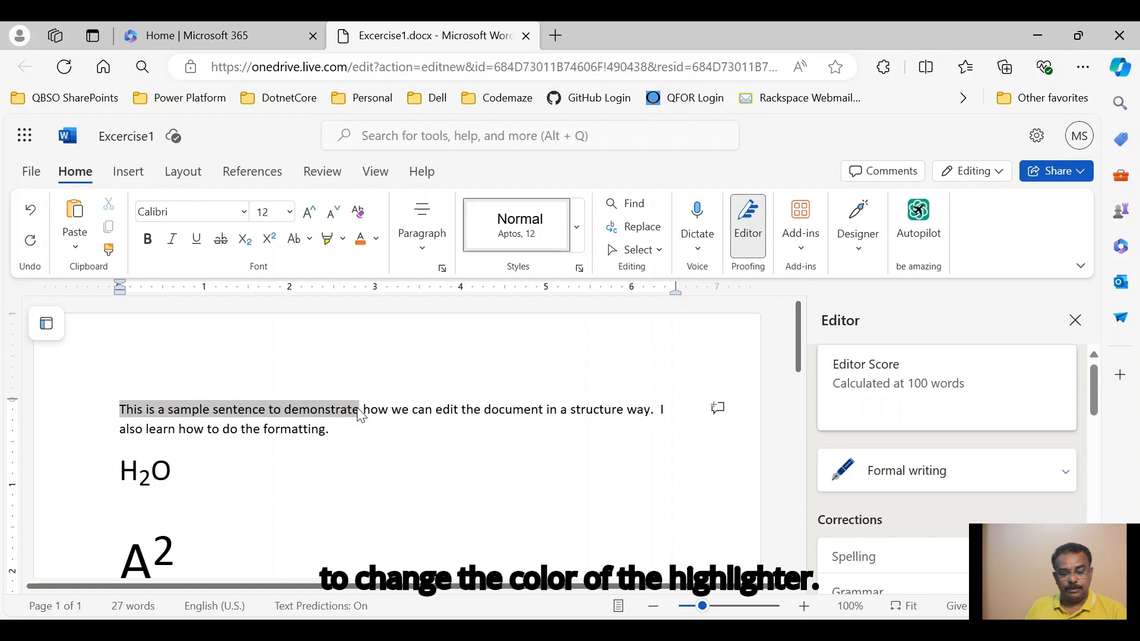
pyautogui.click(343, 238)
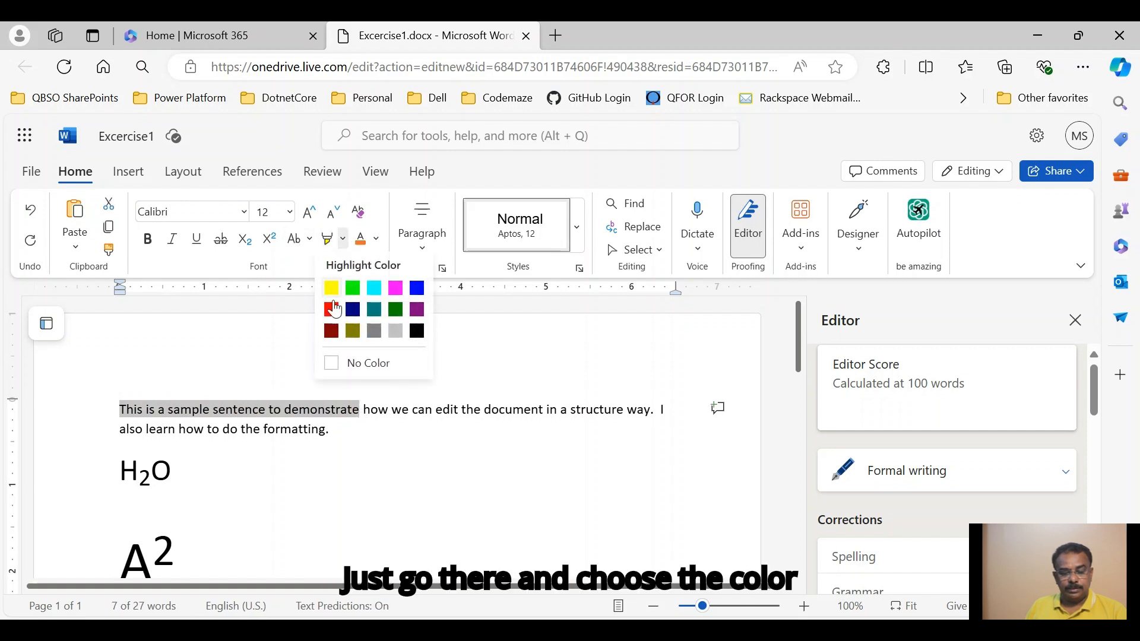
pyautogui.click(367, 289)
pyautogui.click(394, 458)
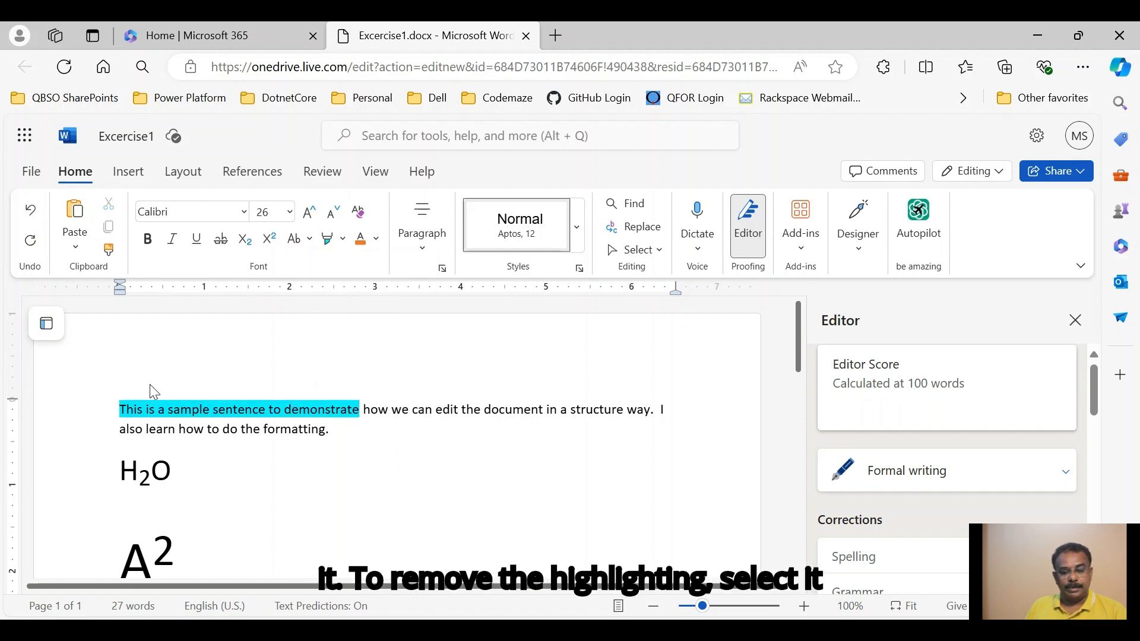
# Remove the cyan highlight from the text "This is a sample sentence to demonstrate" by setting its highlight to No Color
pyautogui.moveTo(119, 410); pyautogui.dragTo(373, 414)
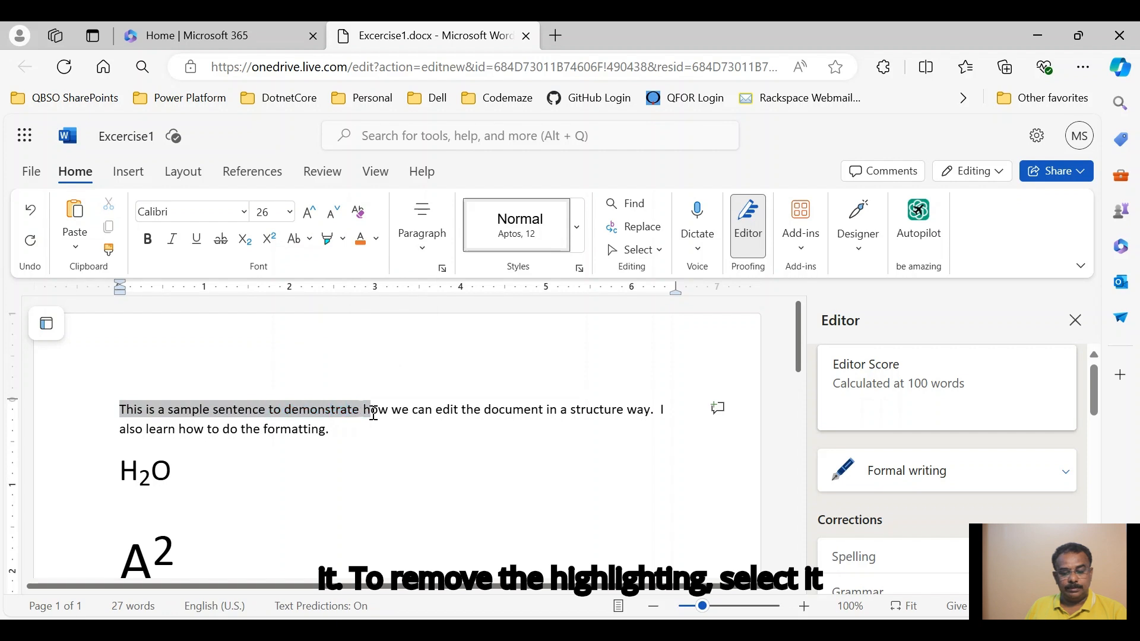
pyautogui.click(342, 239)
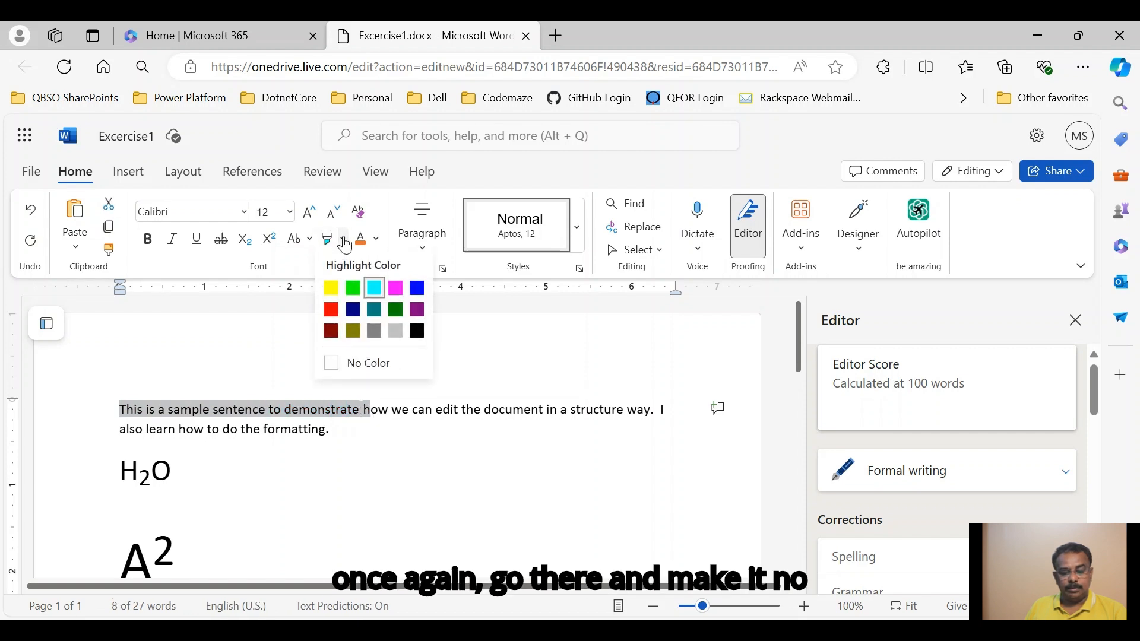
pyautogui.click(351, 362)
pyautogui.click(351, 454)
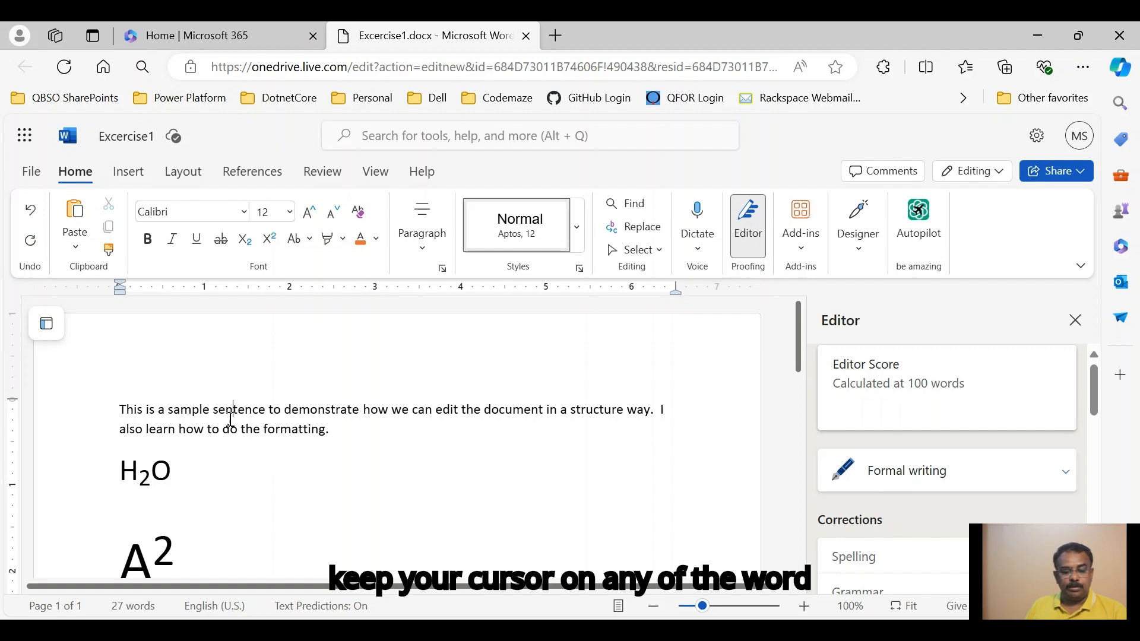
# Try an orange font color on the word "sentence" and a light green one on the whole first paragraph, undoing each change
pyautogui.click(362, 242)
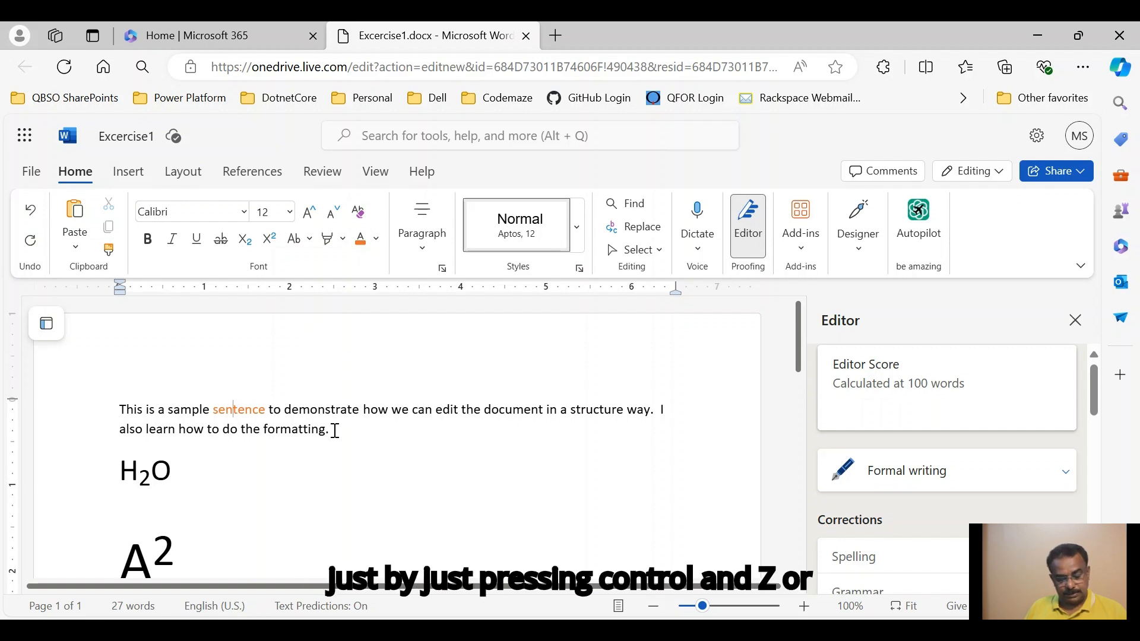
pyautogui.hotkey('ctrl', 'z')
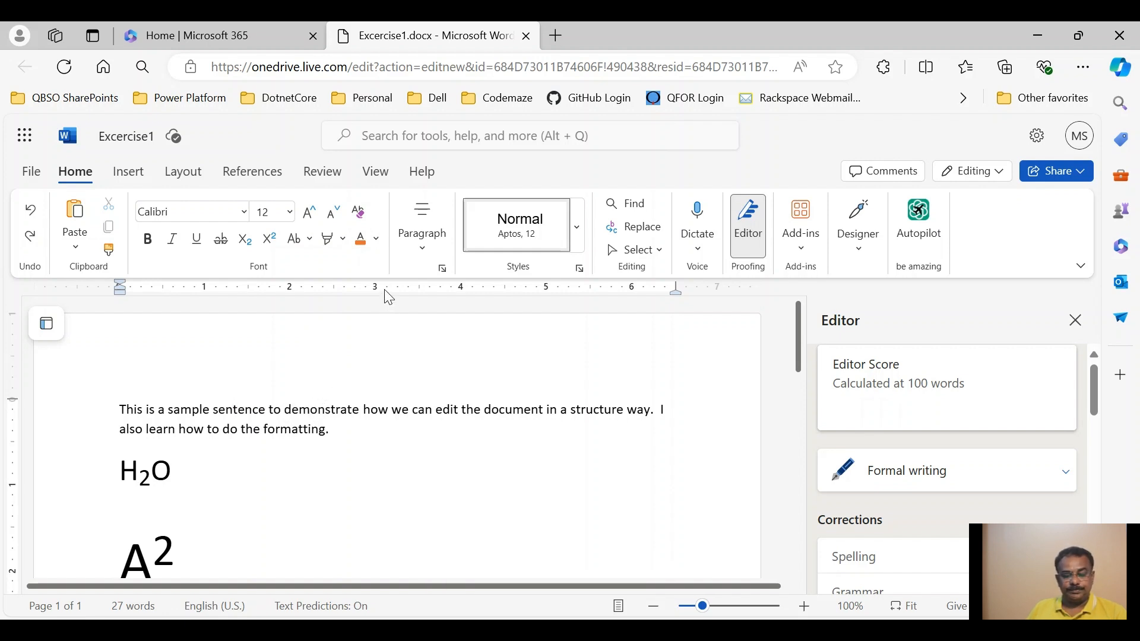
pyautogui.tripleClick(123, 412)
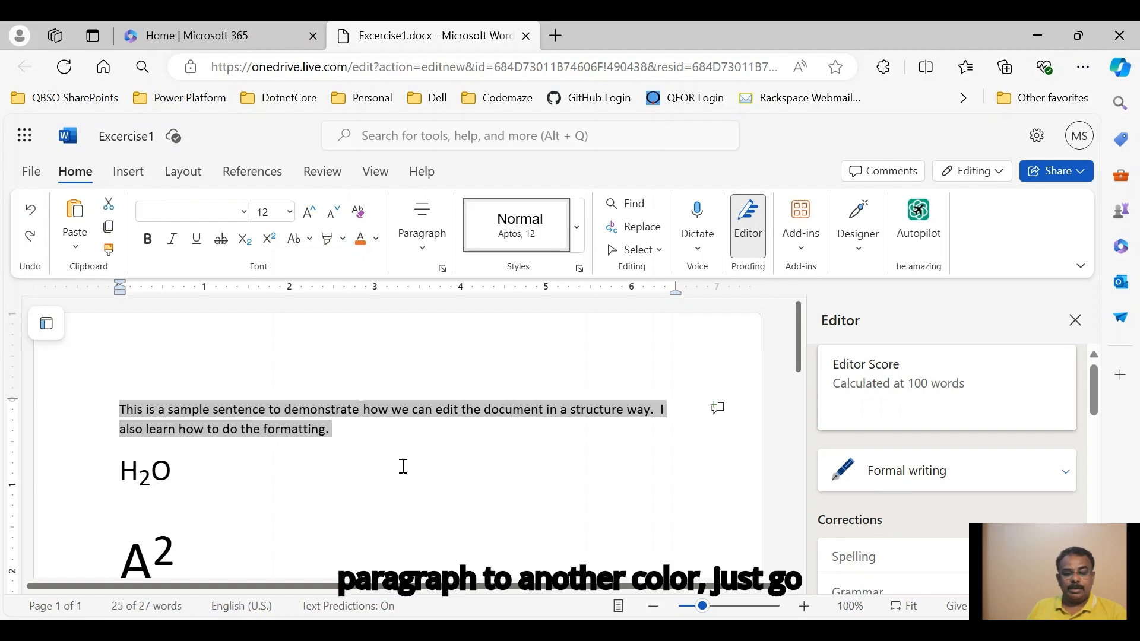
pyautogui.click(376, 240)
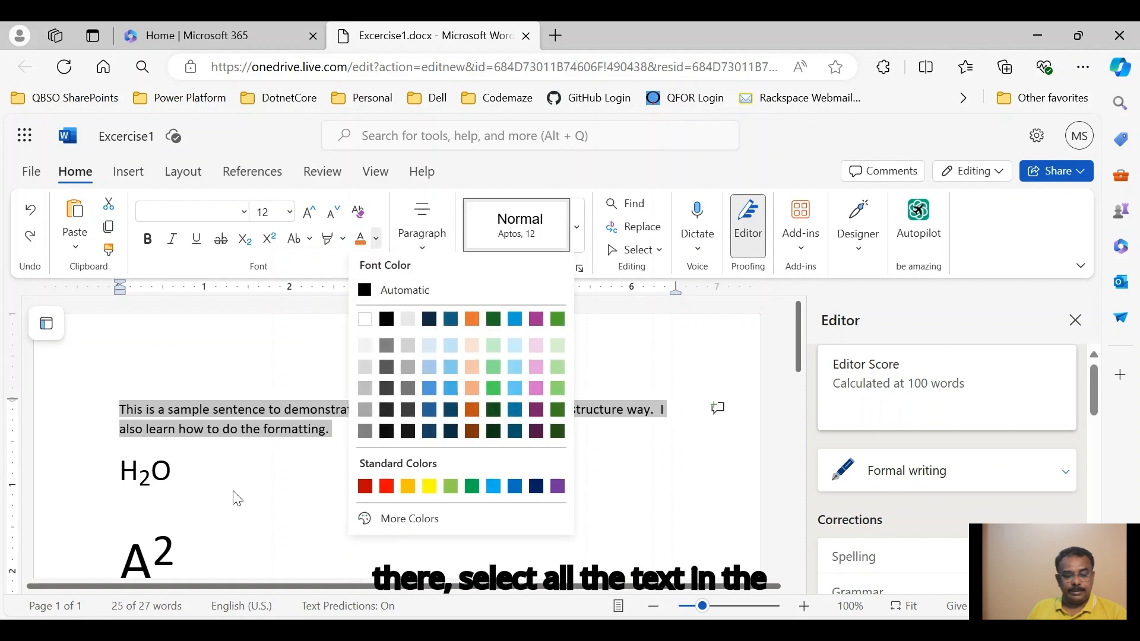
pyautogui.click(561, 390)
pyautogui.click(305, 495)
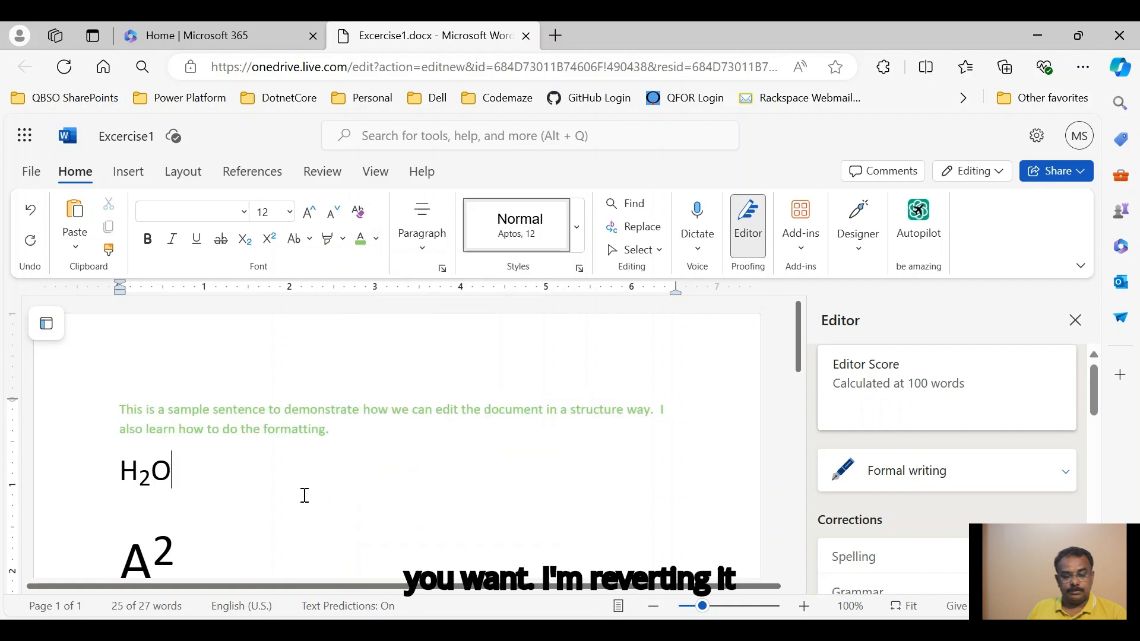
pyautogui.hotkey('ctrl', 'z')
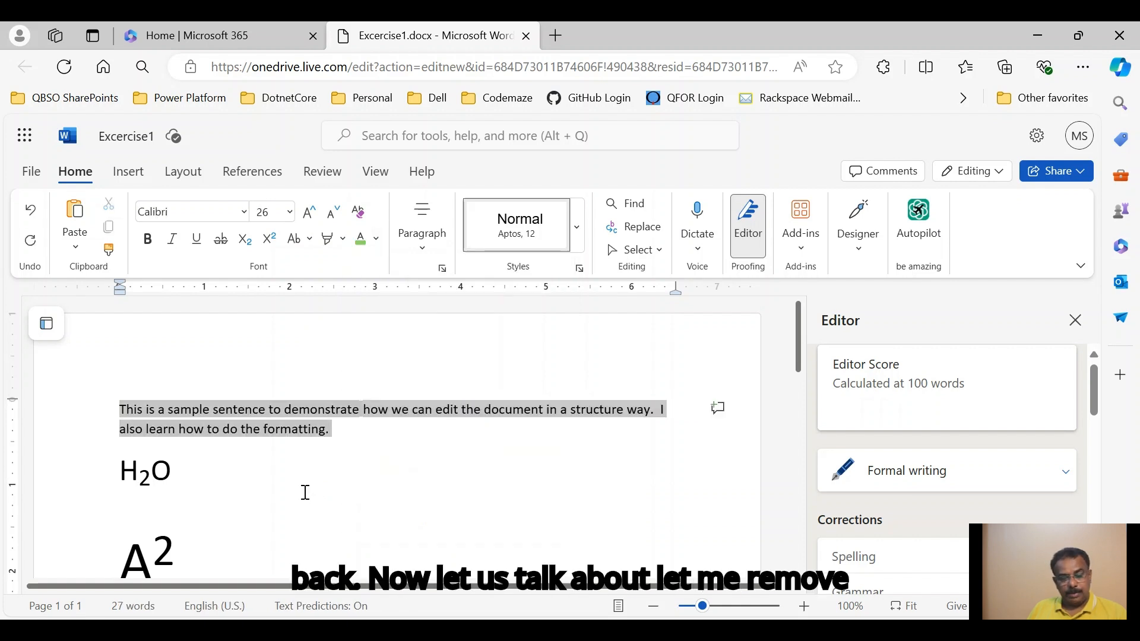
# Delete the H₂O and A² lines below the first paragraph
pyautogui.click(435, 443)
pyautogui.click(111, 473)
pyautogui.keyDown('shift'); pyautogui.click(229, 554); pyautogui.keyUp('shift')
pyautogui.press('Delete')
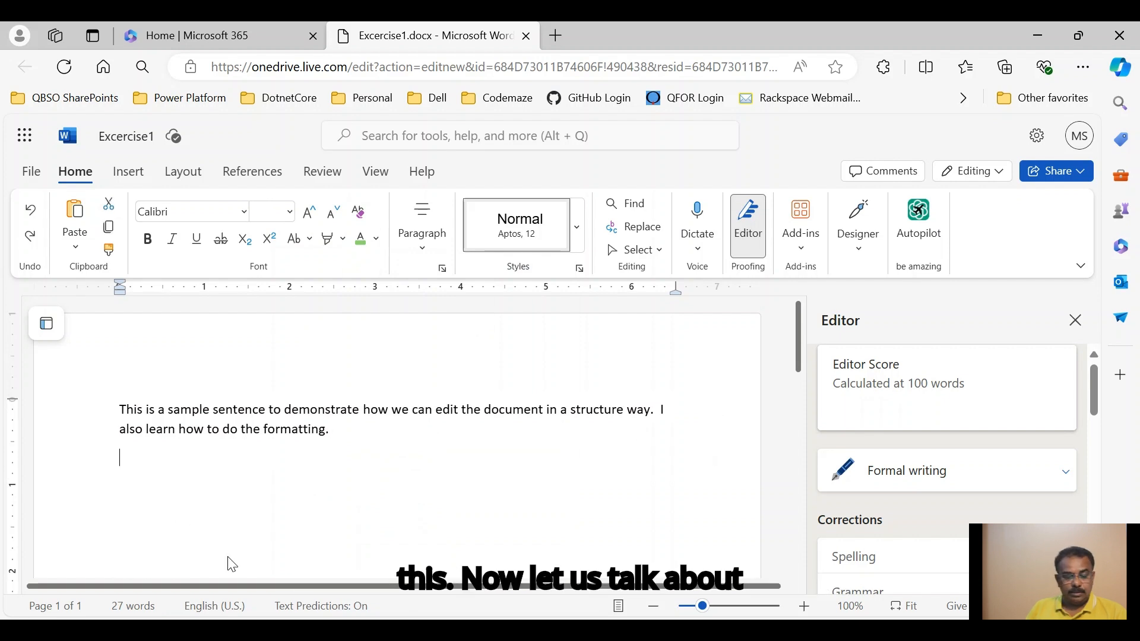
# Add the heading line "Chapter 1 – How to format a Pragraph" below the first paragraph
pyautogui.click(297, 238)
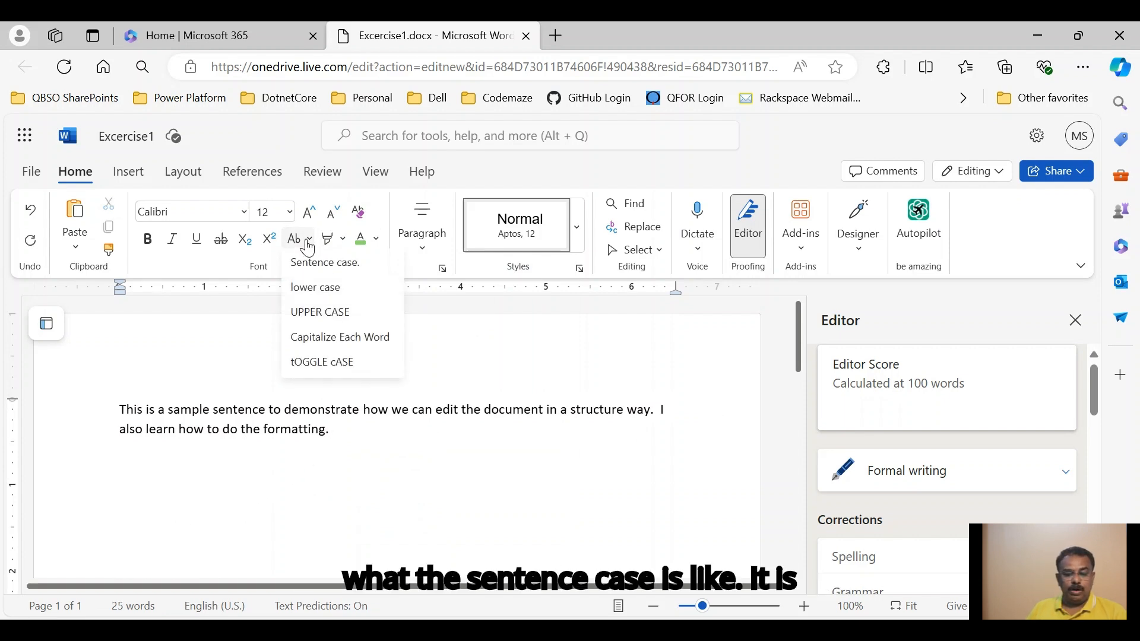
pyautogui.click(187, 506)
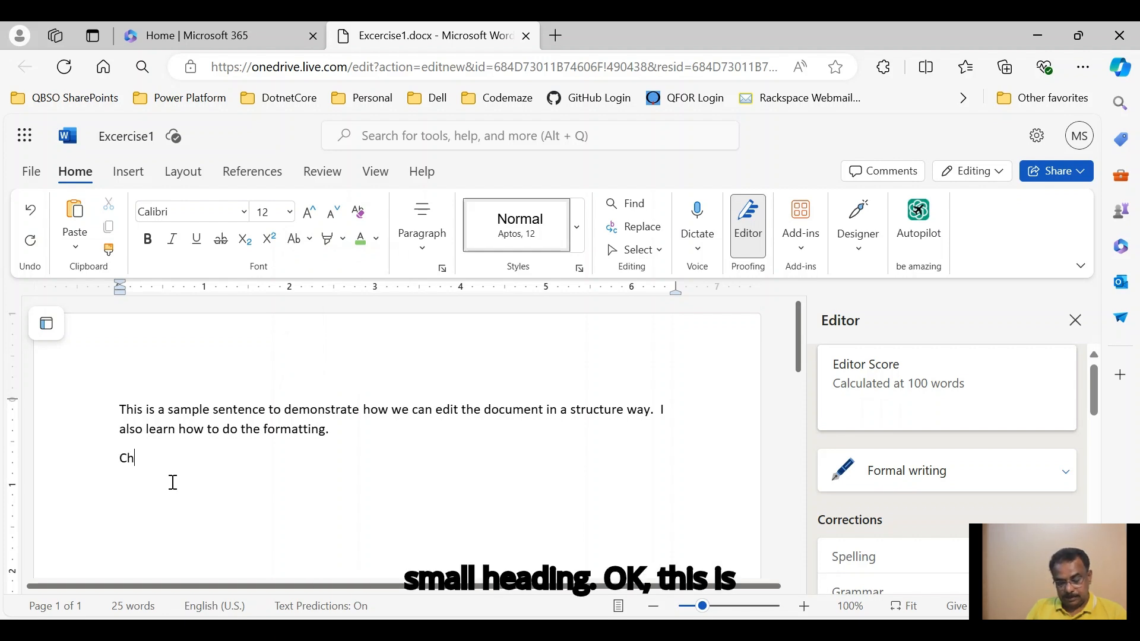
pyautogui.write('hapter 1 - ')
pyautogui.write('How to ')
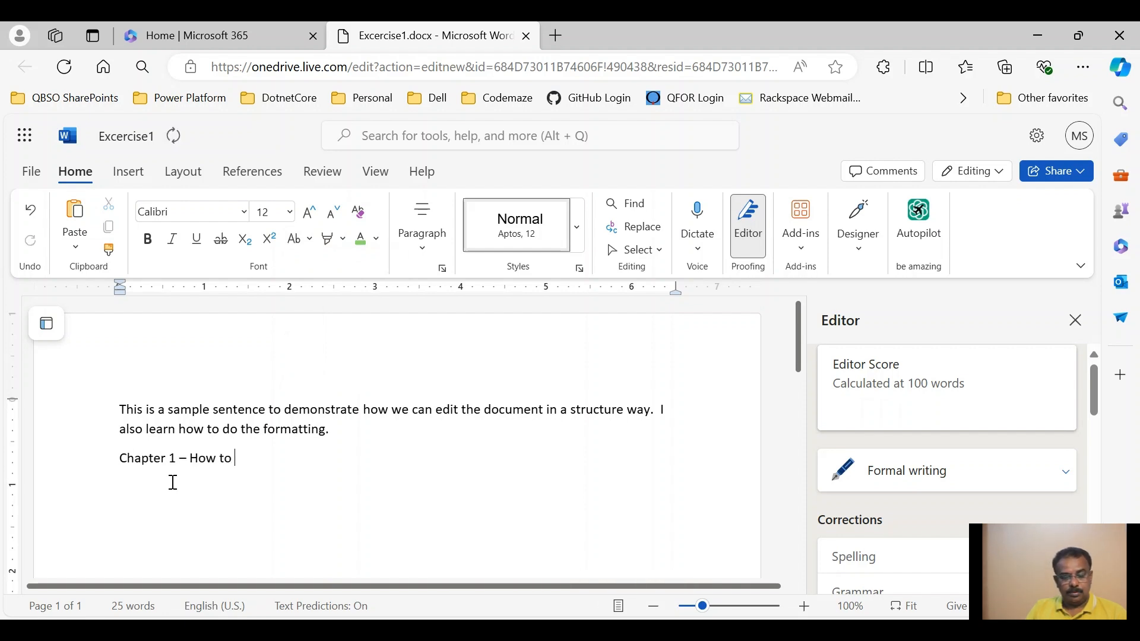
pyautogui.write('format a a ')
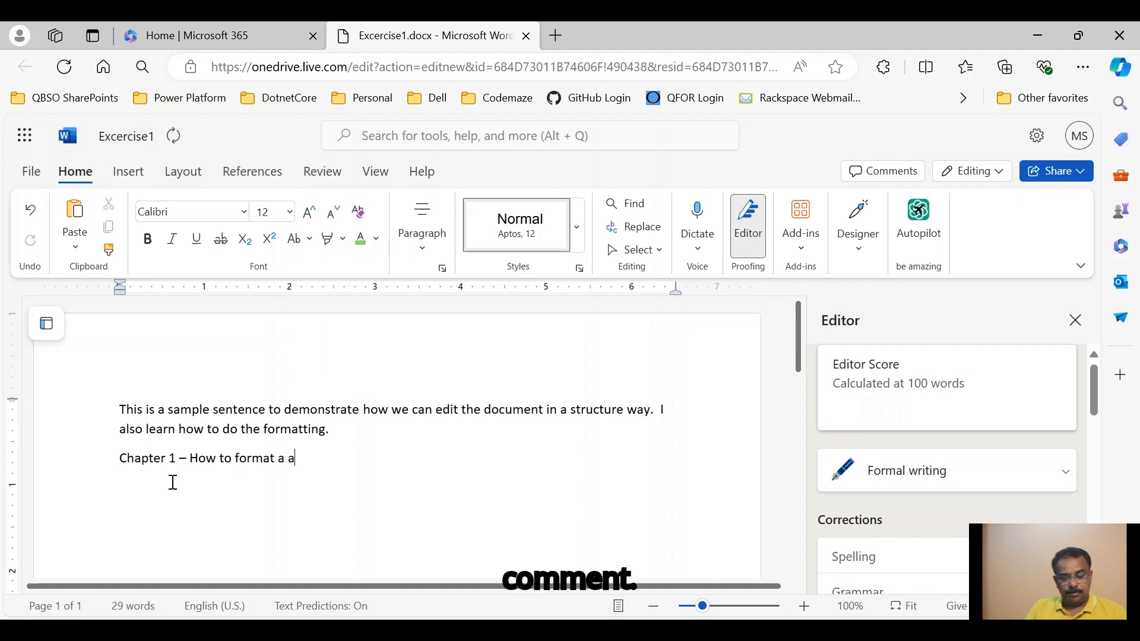
pyautogui.press('BackSpace')
pyautogui.press('BackSpace')
pyautogui.write('Pra')
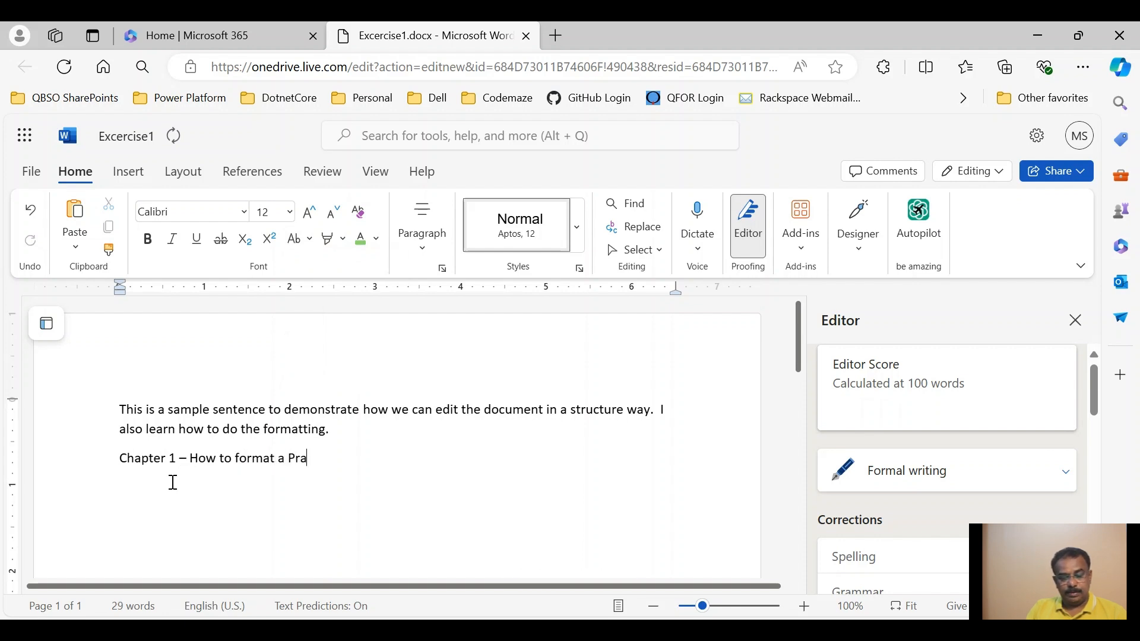
pyautogui.write('aph')
pyautogui.hotkey('ctrl', 'z')
# Correct the misspelled word "Pragraph" in the Chapter 1 line to "Paragraph" using the spelling suggestion
pyautogui.moveTo(119, 458); pyautogui.dragTo(343, 511)
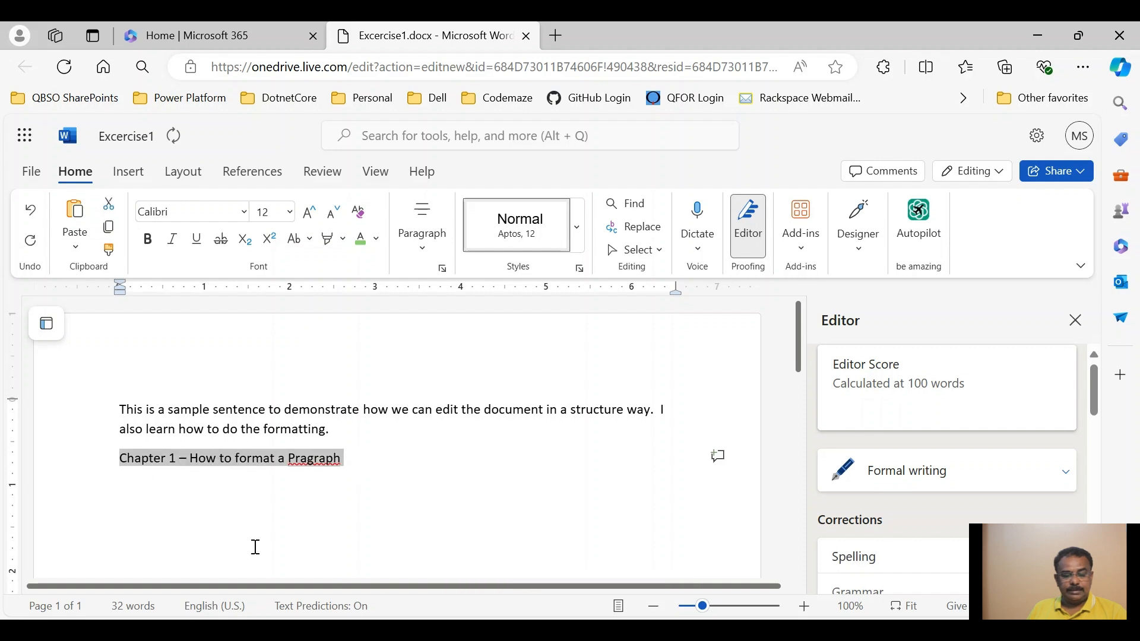
pyautogui.click(269, 535)
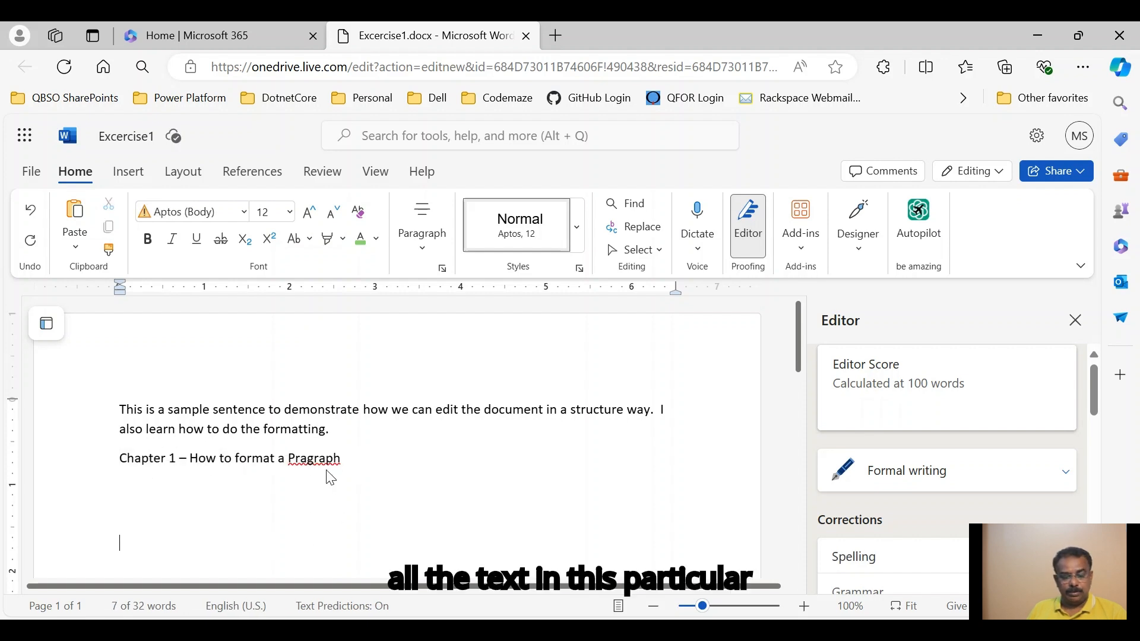
pyautogui.rightClick(310, 462)
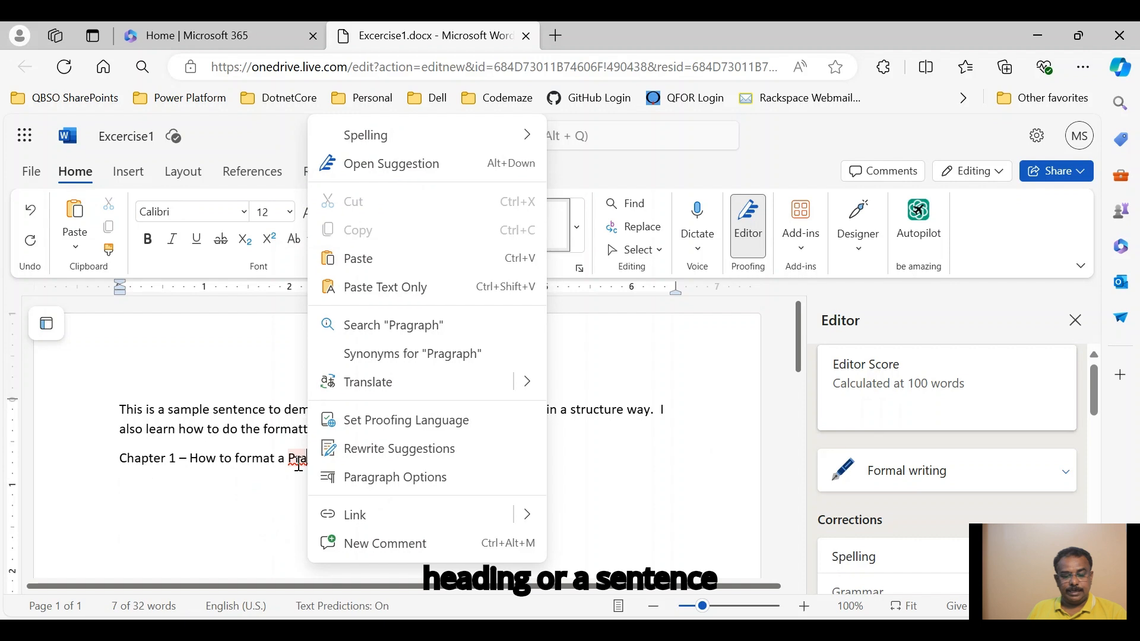
pyautogui.click(298, 466)
pyautogui.rightClick(300, 471)
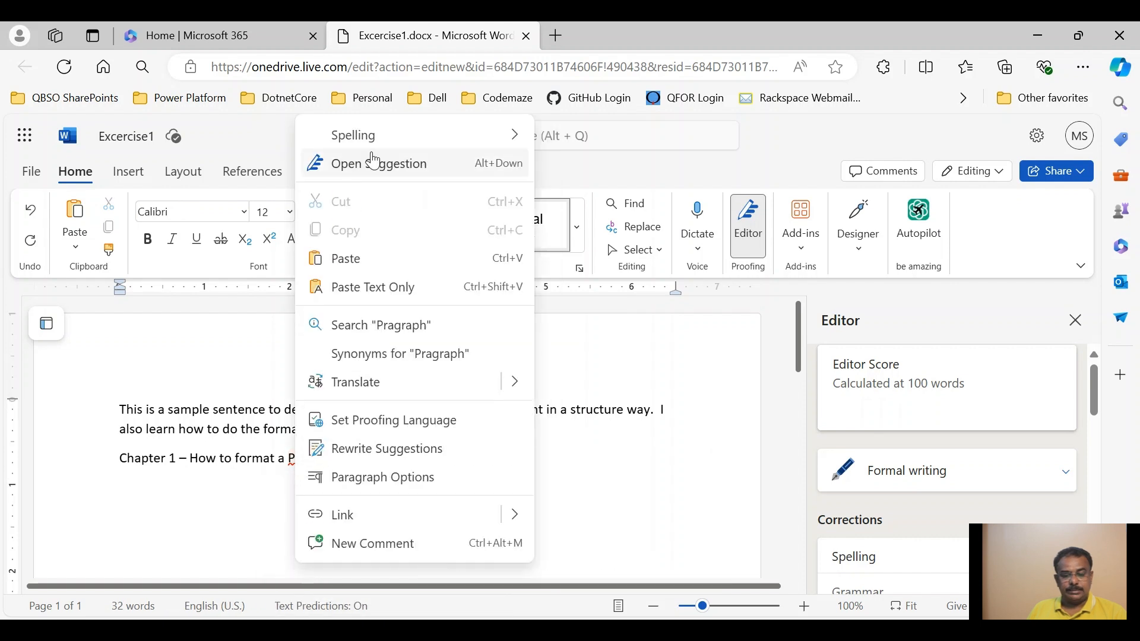
pyautogui.moveTo(386, 138)
pyautogui.click(604, 153)
pyautogui.click(239, 519)
# Change the whole Chapter 1 heading line to UPPER CASE
pyautogui.moveTo(120, 458); pyautogui.dragTo(369, 456)
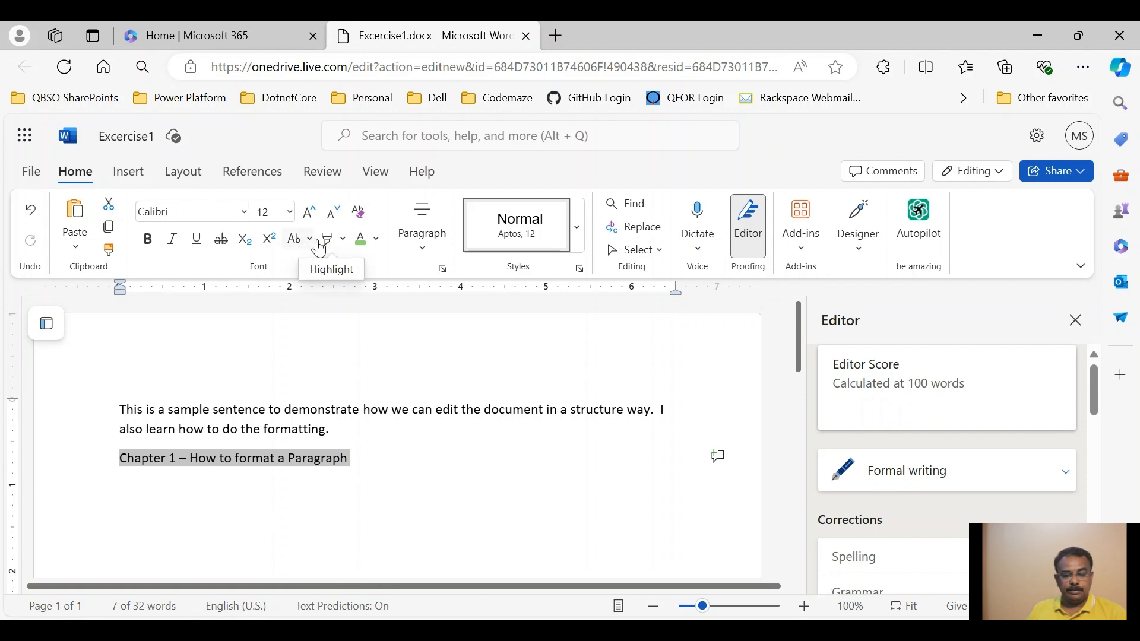
pyautogui.click(137, 499)
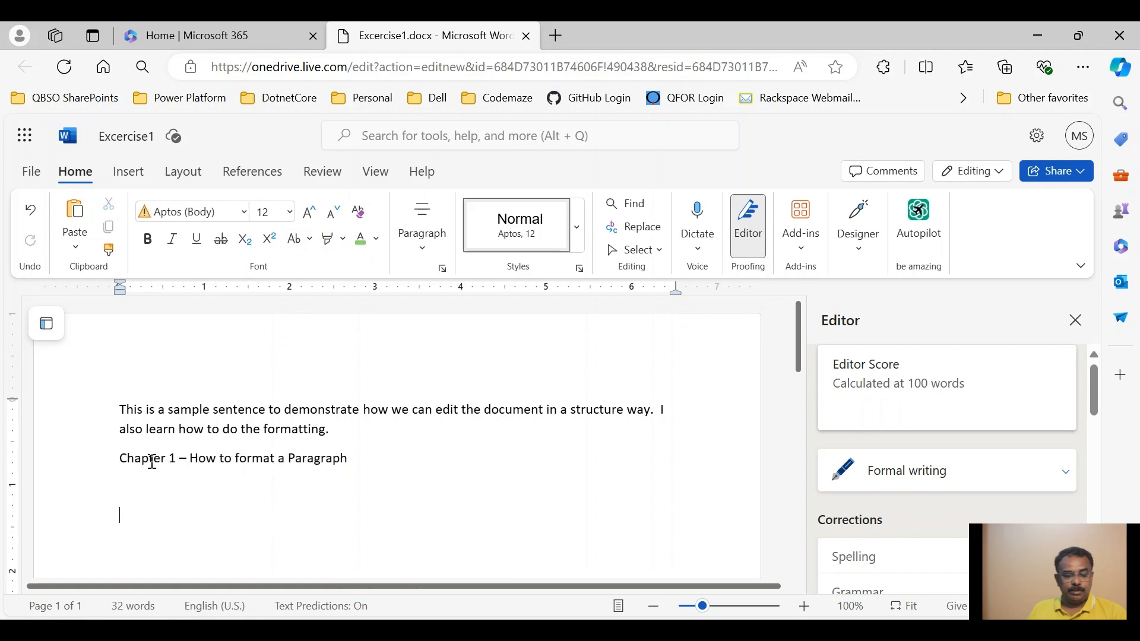
pyautogui.moveTo(125, 456); pyautogui.dragTo(354, 462)
pyautogui.click(311, 243)
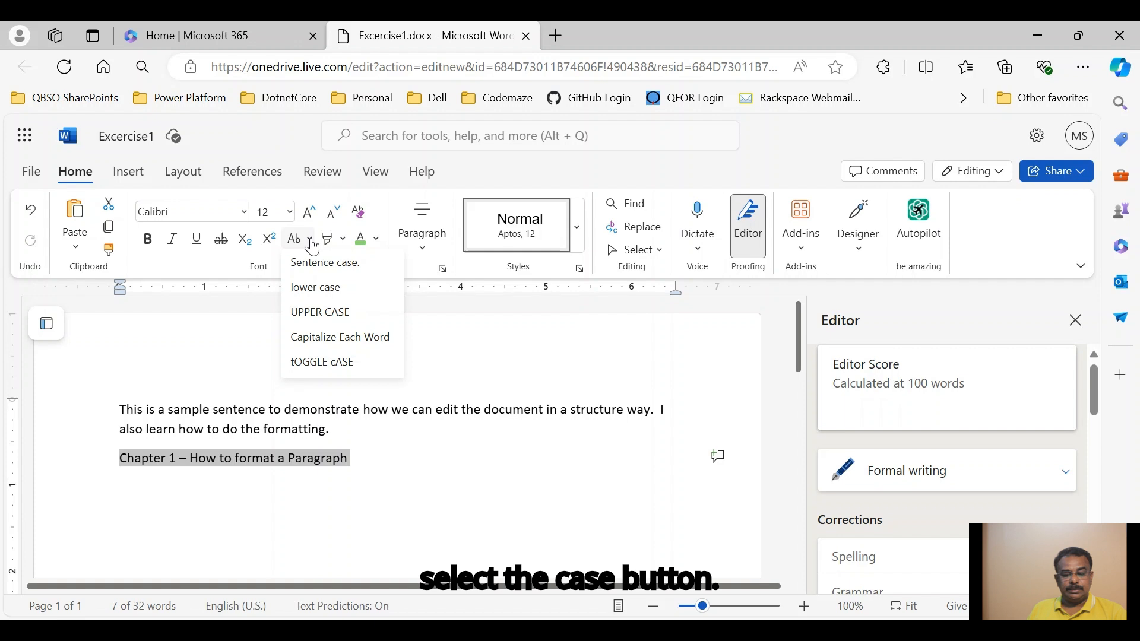
pyautogui.click(317, 311)
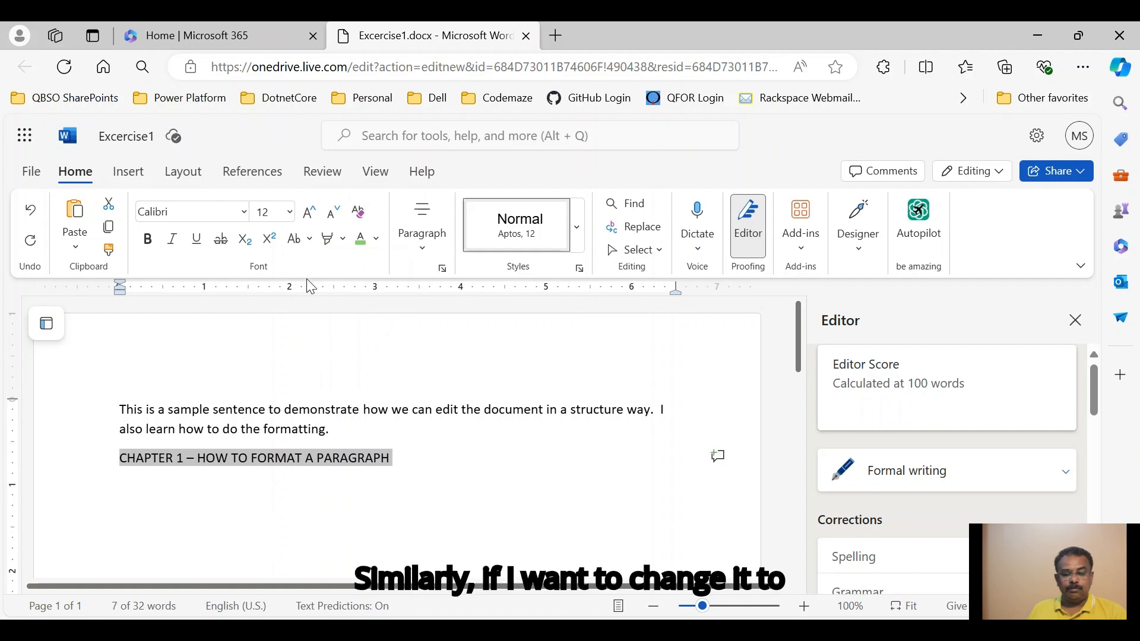
# Apply Capitalize Each Word to the Chapter 1 heading line, followed by lower case
pyautogui.click(312, 243)
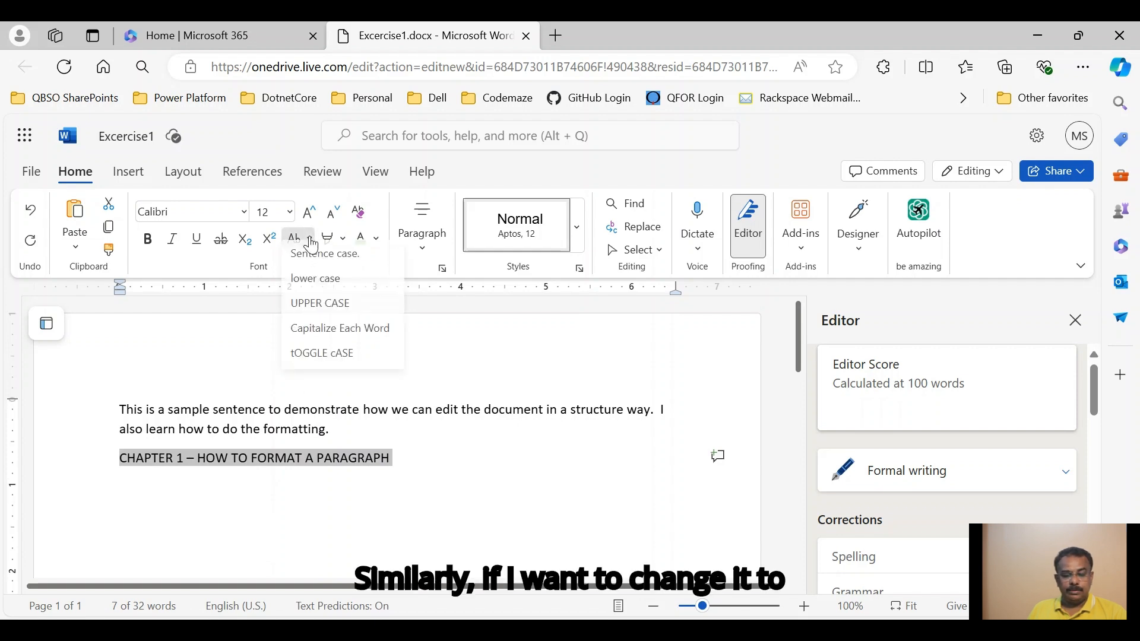
pyautogui.click(321, 338)
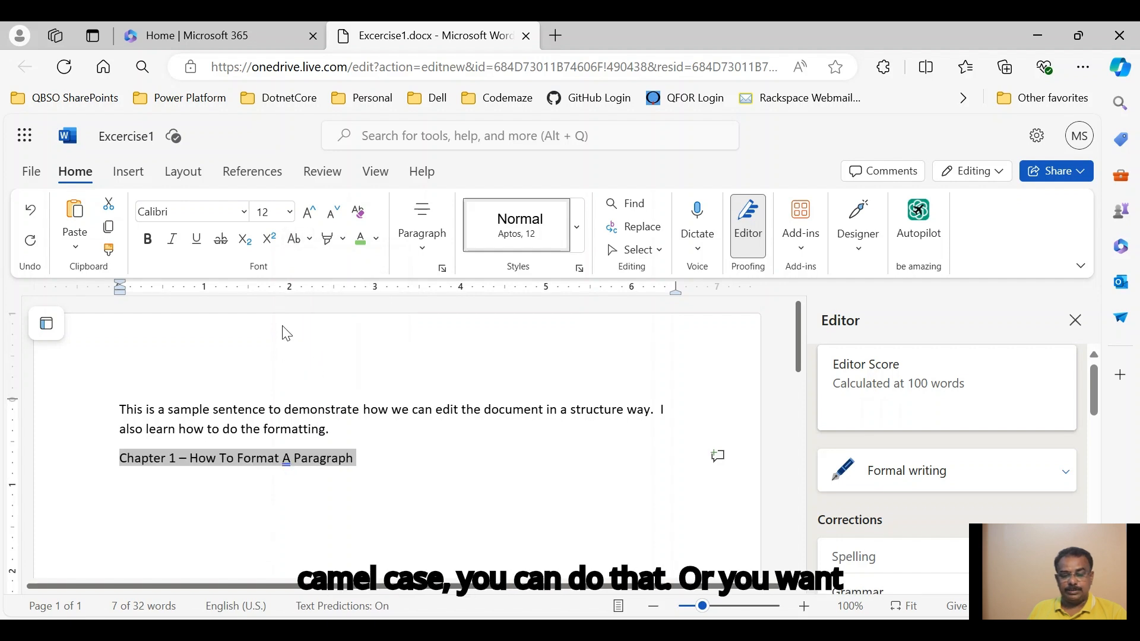
pyautogui.click(309, 240)
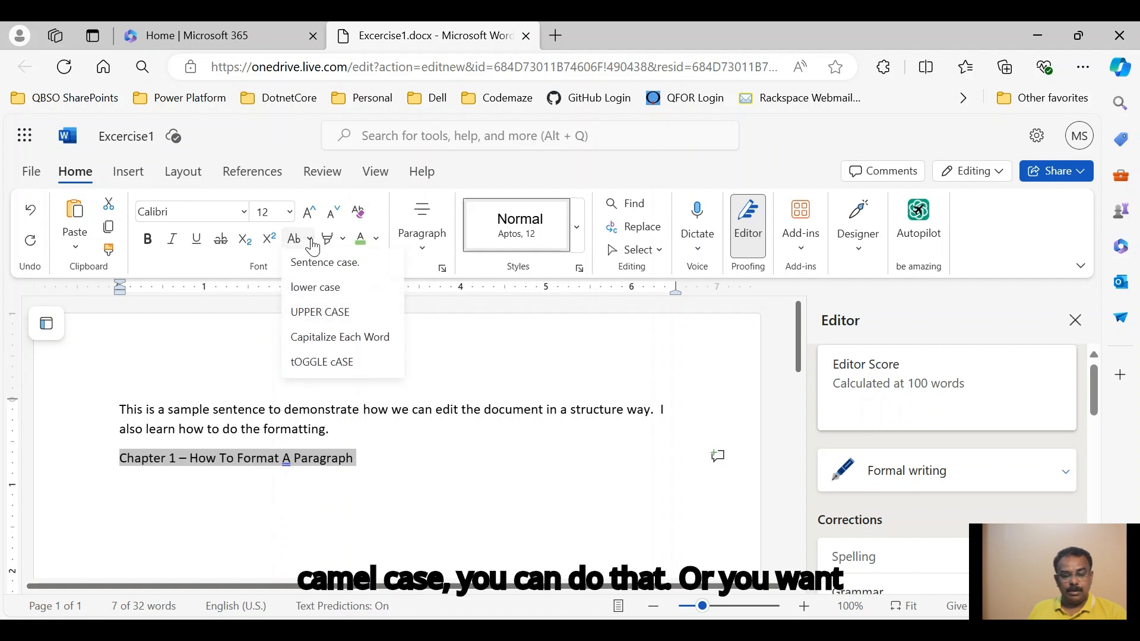
pyautogui.click(319, 289)
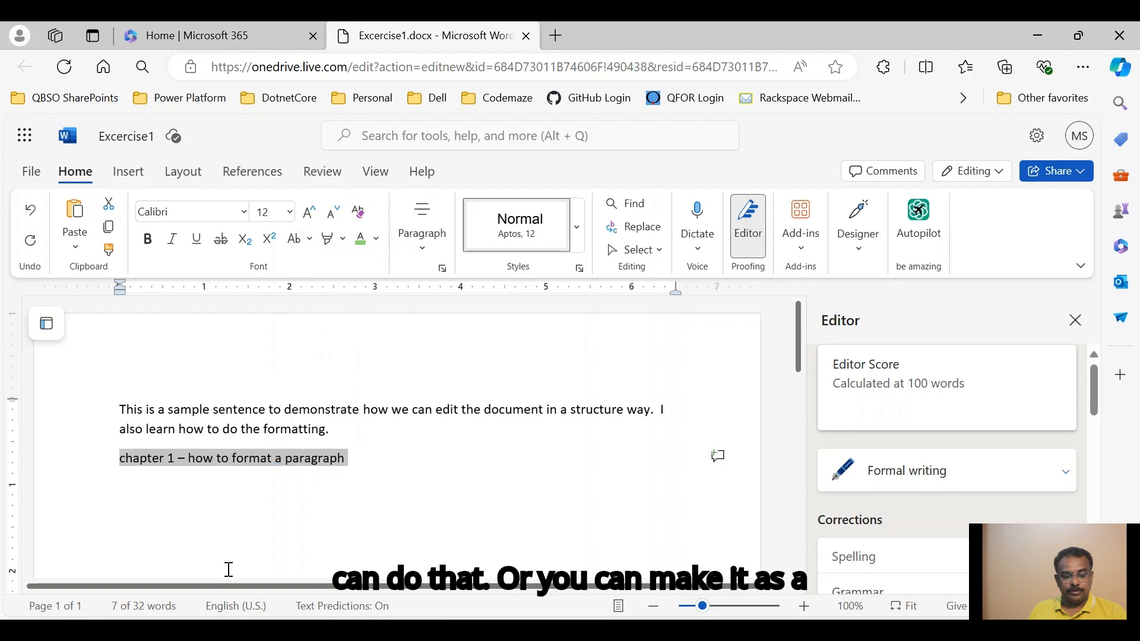
# Change the Chapter 1 heading line to Sentence case and deselect it
pyautogui.click(302, 240)
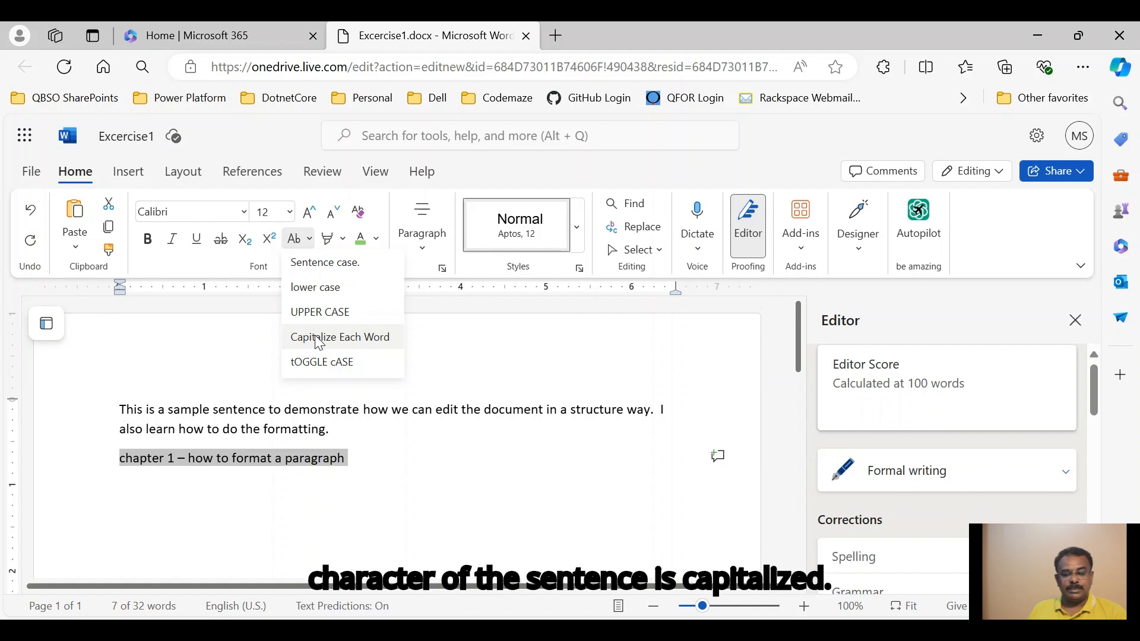
pyautogui.click(321, 262)
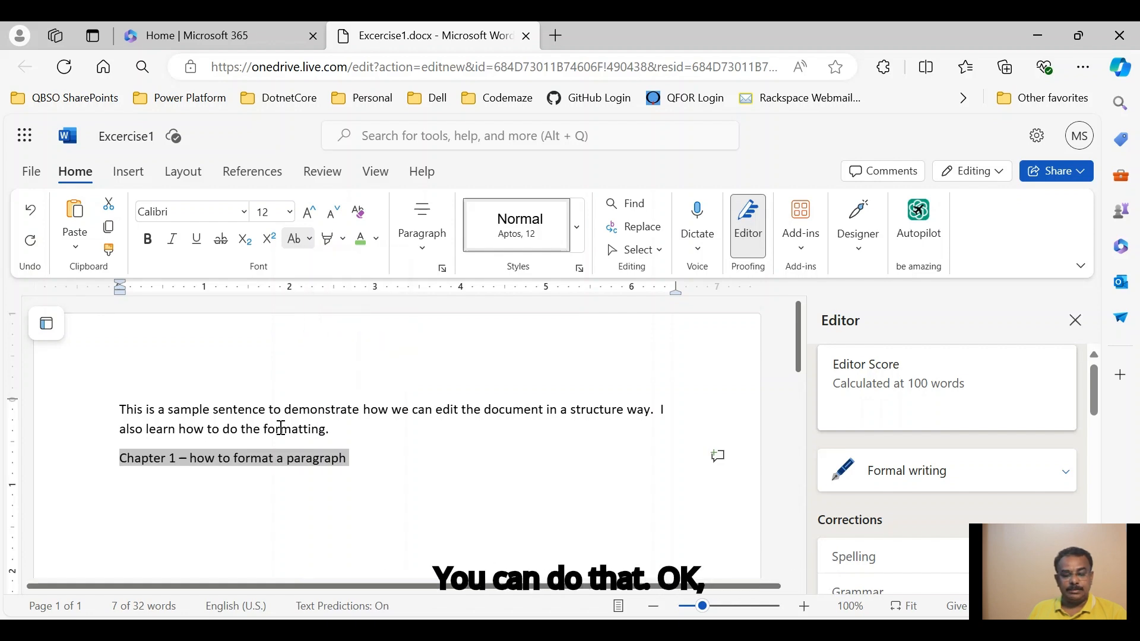
pyautogui.click(239, 511)
# Cycle the Chapter 1 heading line through upper, lower and capitalized case with the change-case shortcut, ending on lower case
pyautogui.click(119, 462)
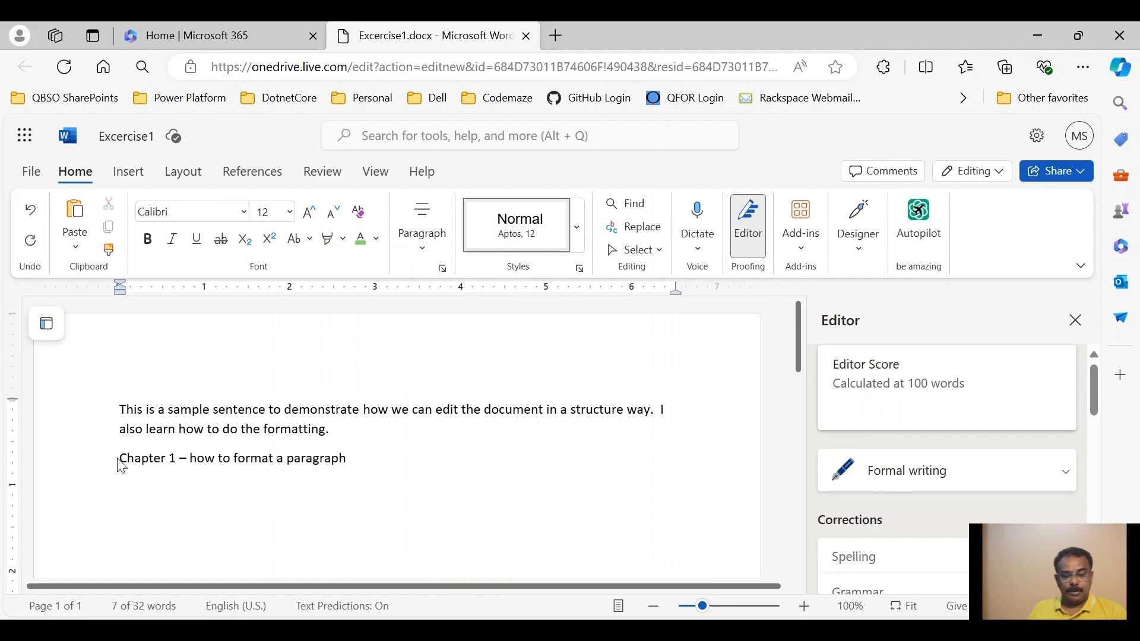
pyautogui.moveTo(123, 461); pyautogui.dragTo(356, 464)
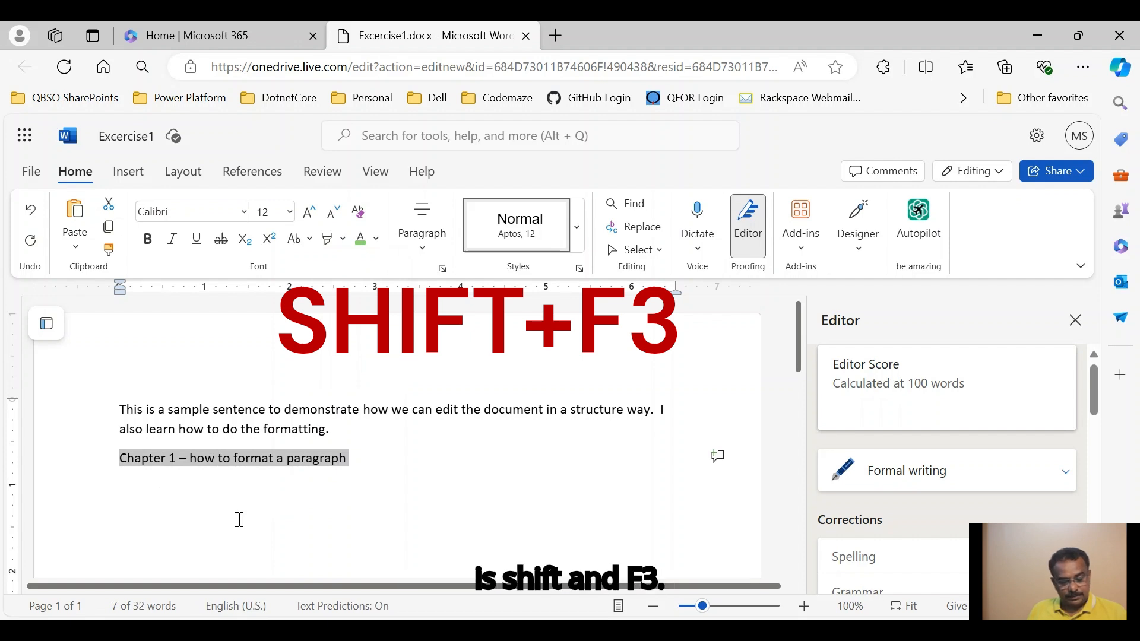
pyautogui.hotkey('shift', 'F3')
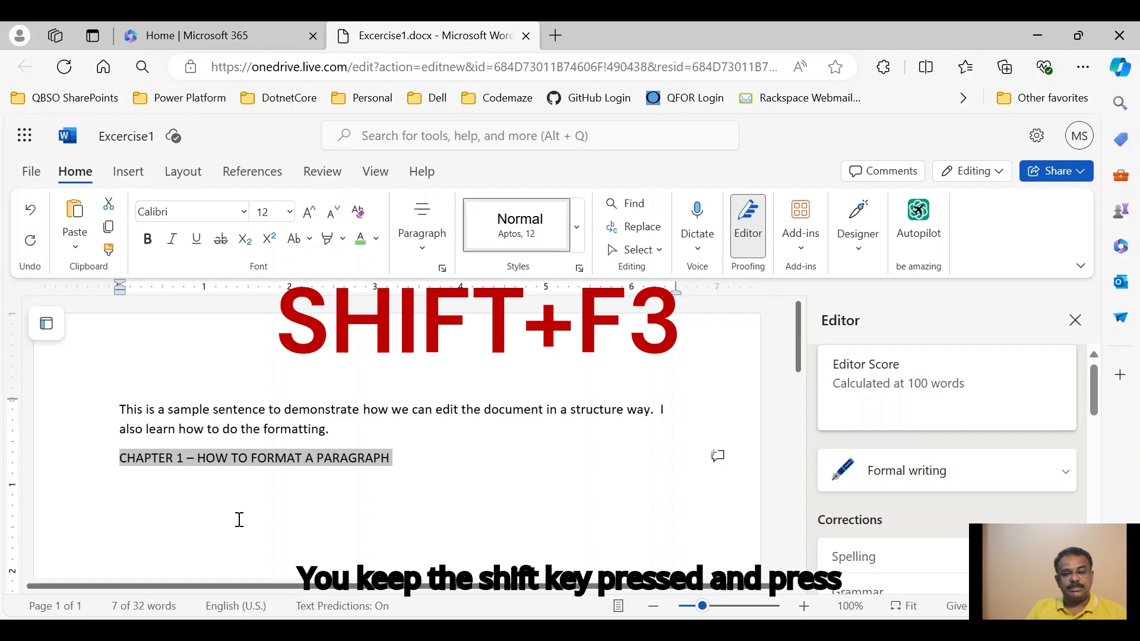
pyautogui.hotkey('shift', 'F3')
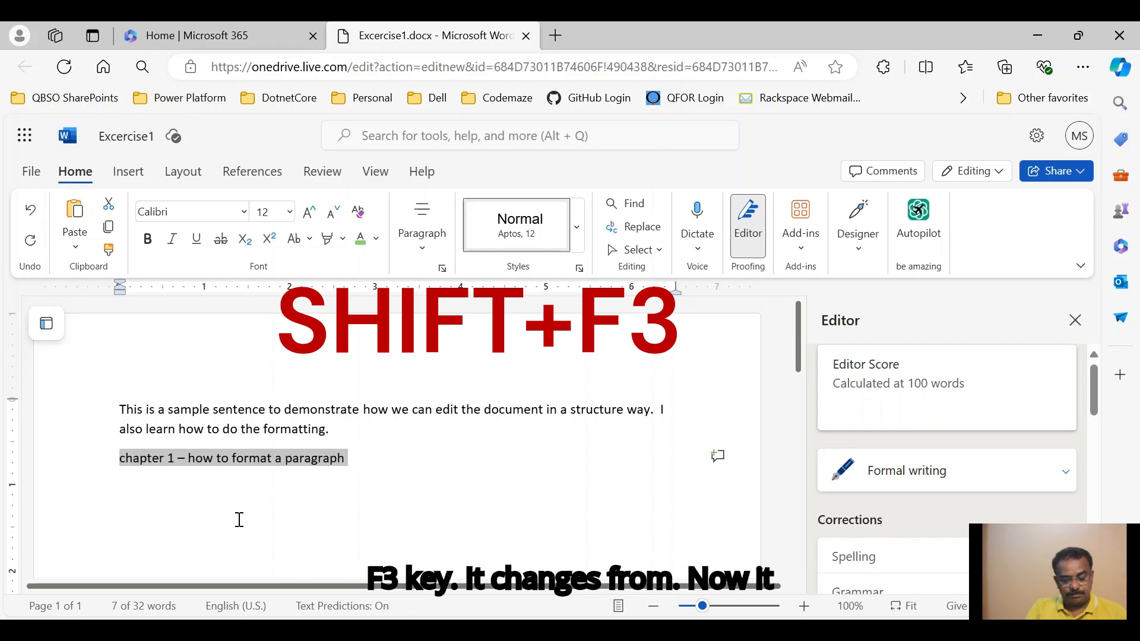
pyautogui.hotkey('shift', 'F3')
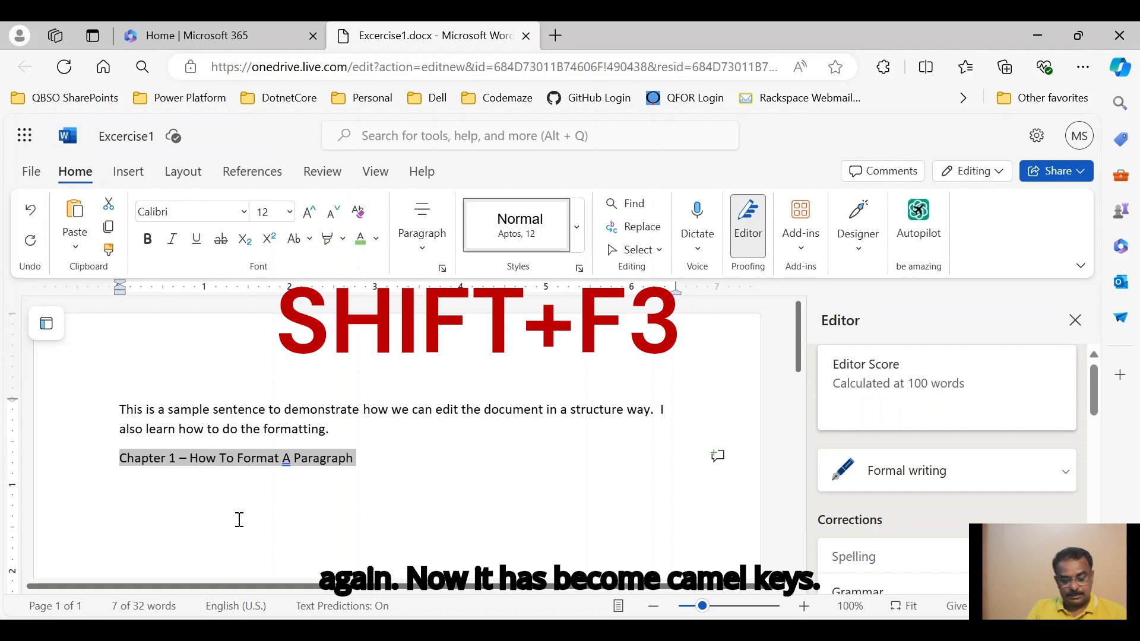
pyautogui.hotkey('shift', 'F3')
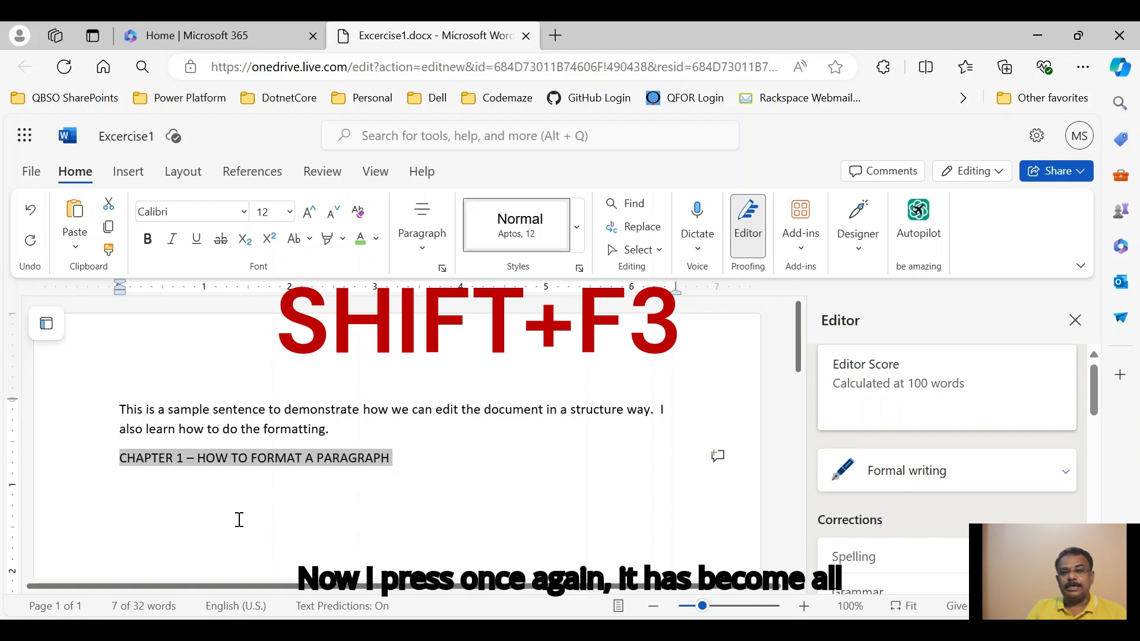
pyautogui.hotkey('shift', 'F3')
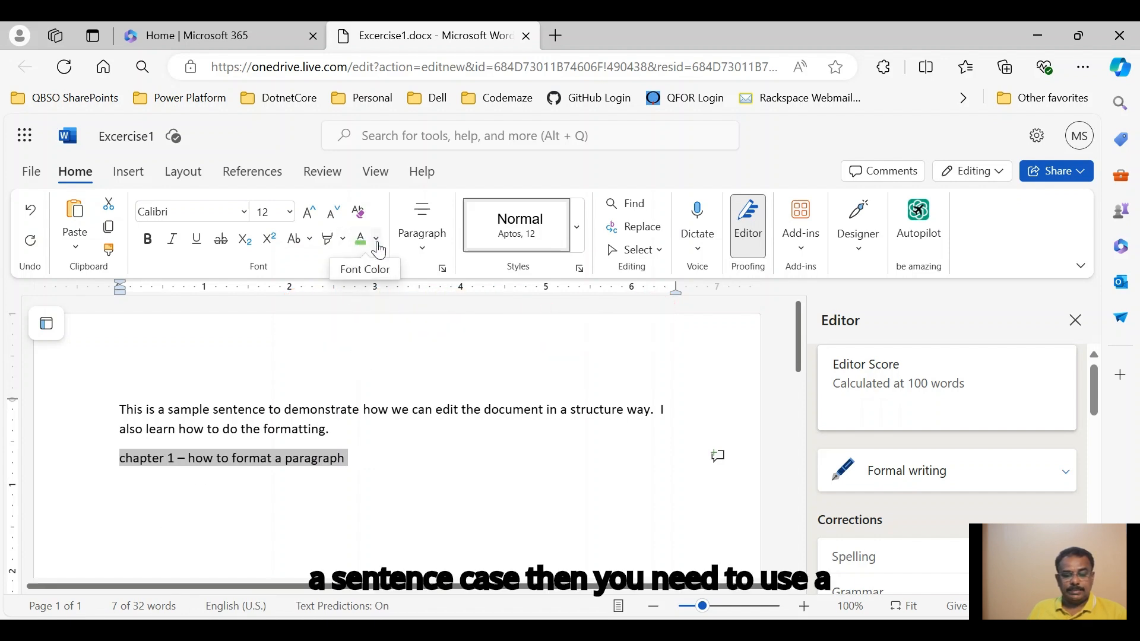
# Apply tOGGLE cASE to the selected Chapter 1 heading line
pyautogui.click(300, 239)
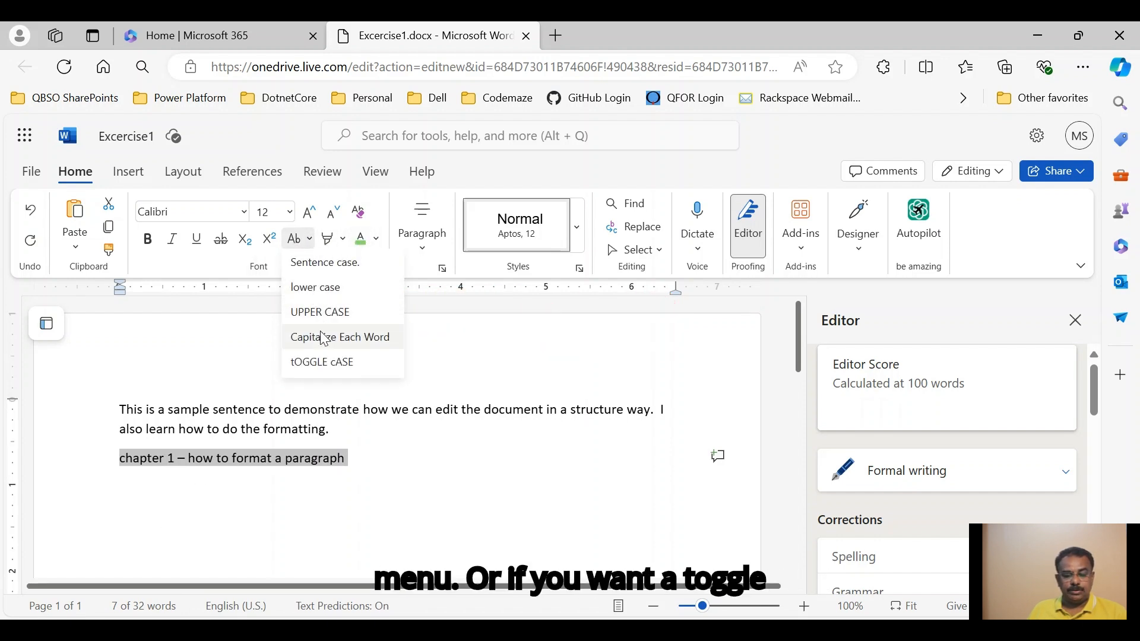
pyautogui.click(326, 365)
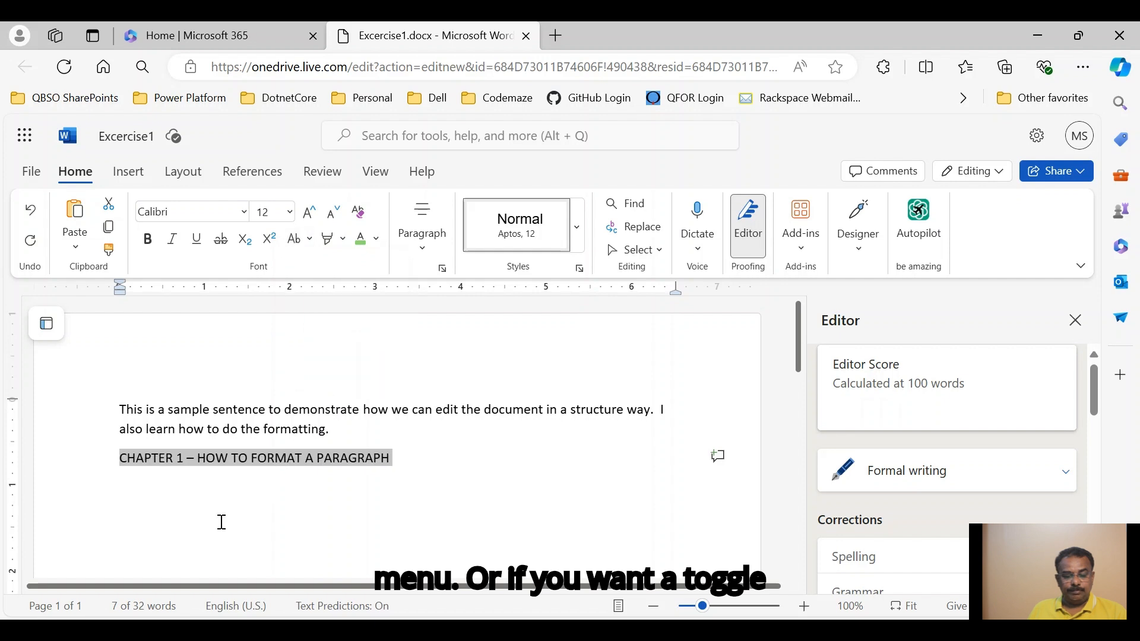